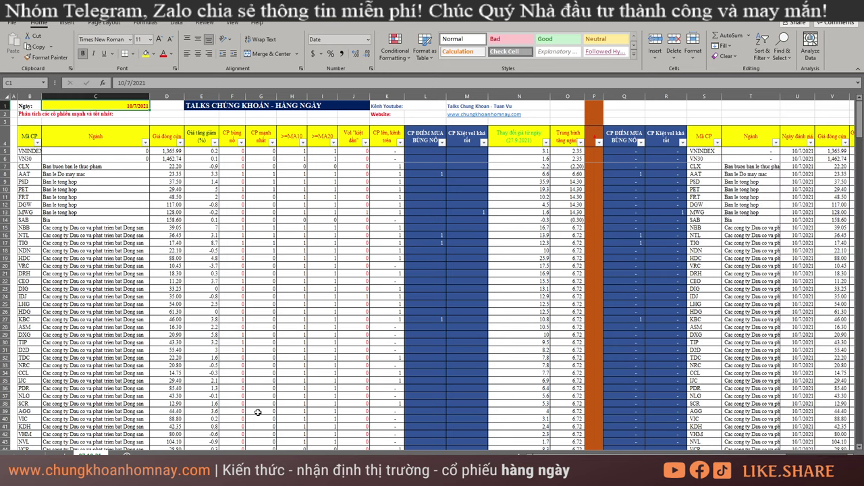
- Switch to AmiBroker and inspect the price and volume bars for 10/7/2021 on the VNINDEX daily chart
{"action": "left_click", "coordinate": [102, 473]}
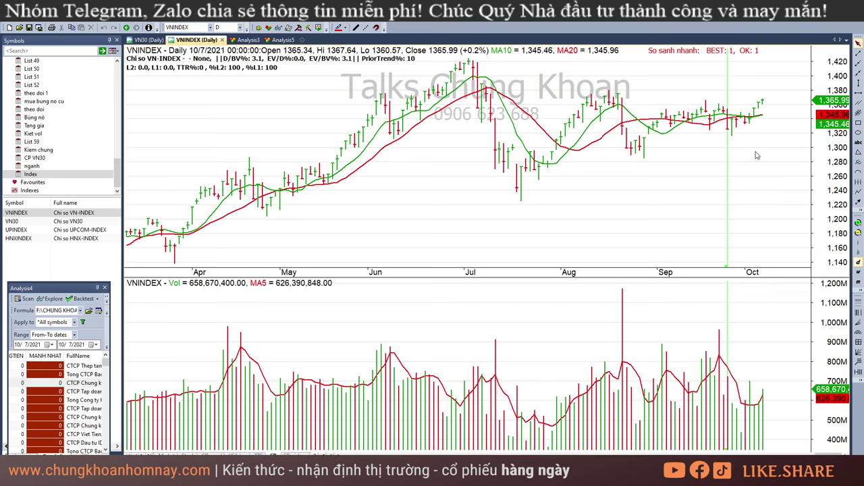
{"action": "mouse_move", "coordinate": [747, 163]}
{"action": "left_click", "coordinate": [764, 105]}
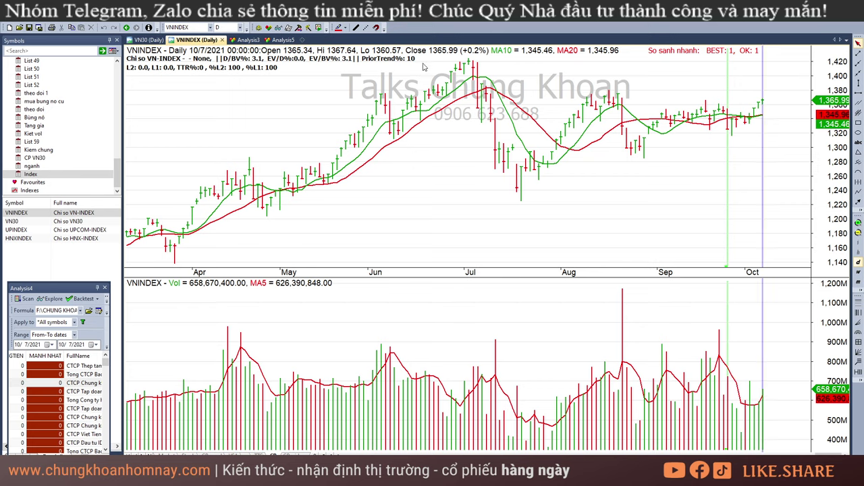
{"action": "left_click", "coordinate": [770, 351]}
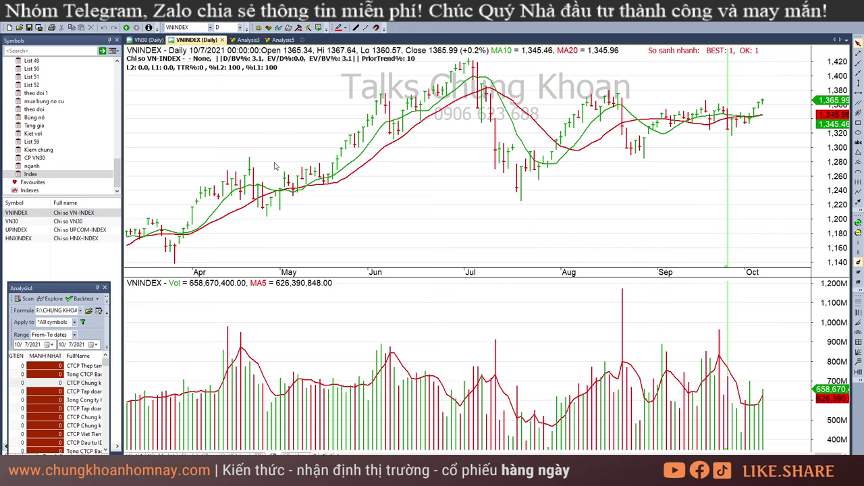
- Review the recent months on the VN30, UPINDEX and HNXINDEX daily charts in turn
{"action": "left_click", "coordinate": [64, 224]}
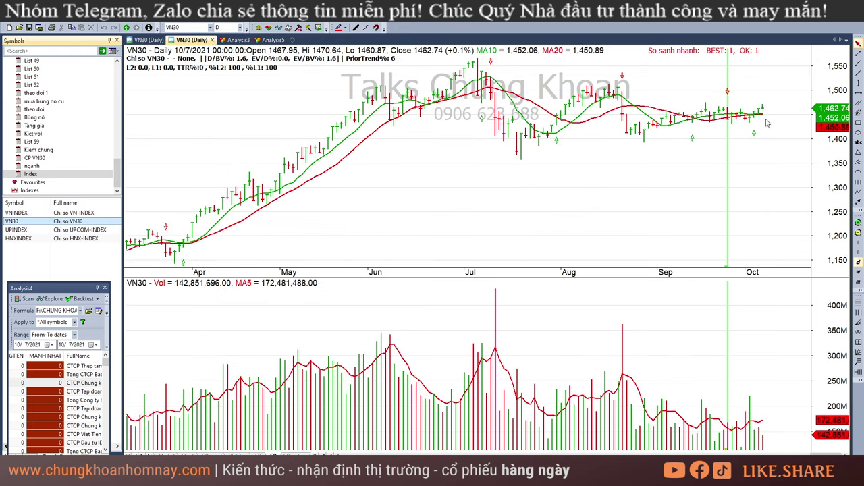
{"action": "left_click", "coordinate": [780, 262]}
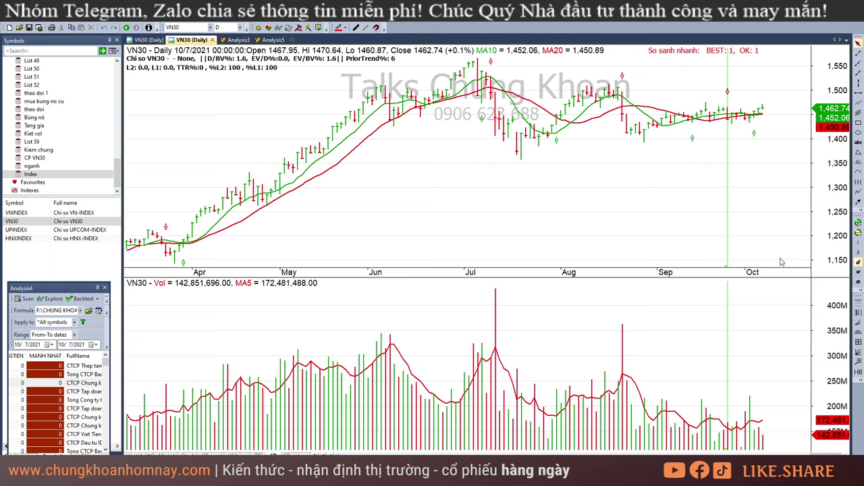
{"action": "left_click", "coordinate": [858, 223]}
{"action": "left_click", "coordinate": [858, 223]}
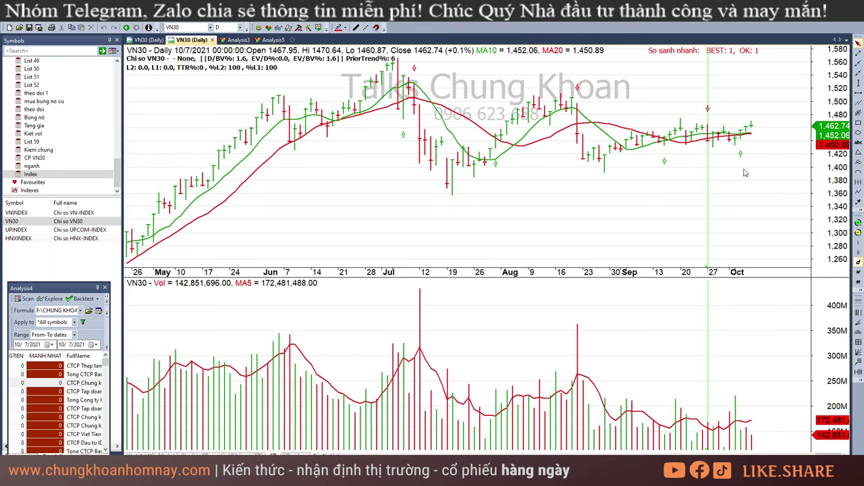
{"action": "left_click", "coordinate": [60, 233]}
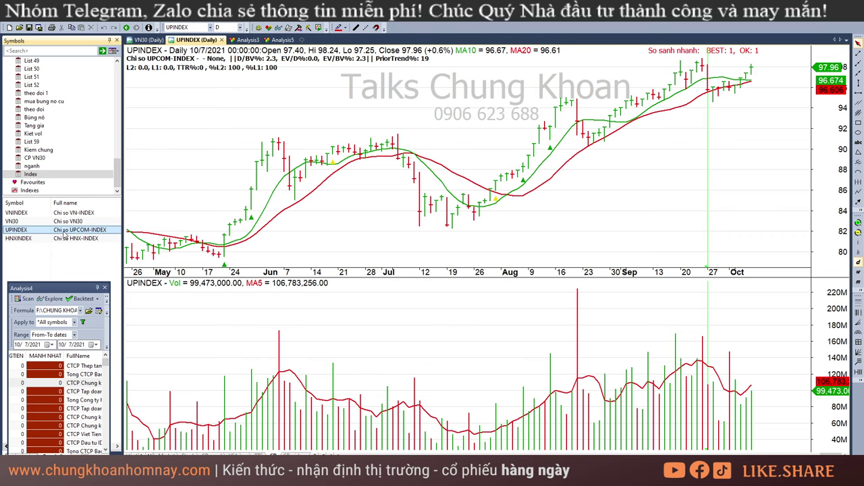
{"action": "left_click", "coordinate": [72, 239]}
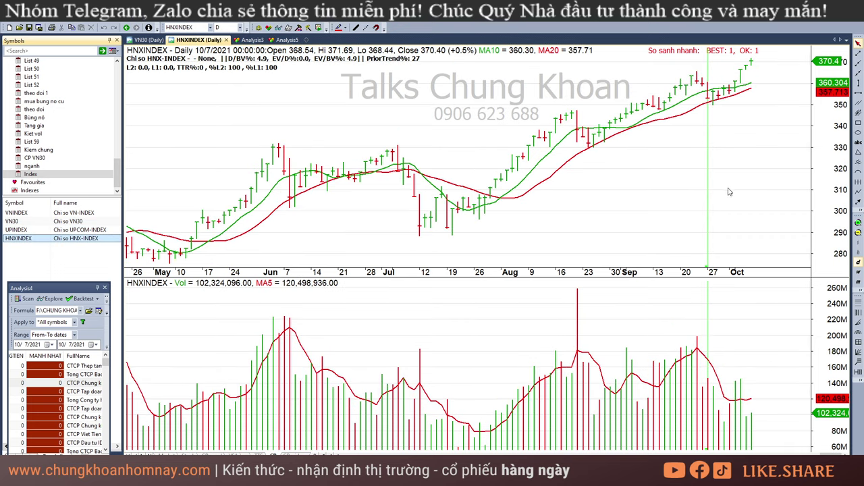
- Reopen the VNINDEX daily chart and compare its bars from 9/16/2021 through 10/7/2021
{"action": "left_click", "coordinate": [79, 213]}
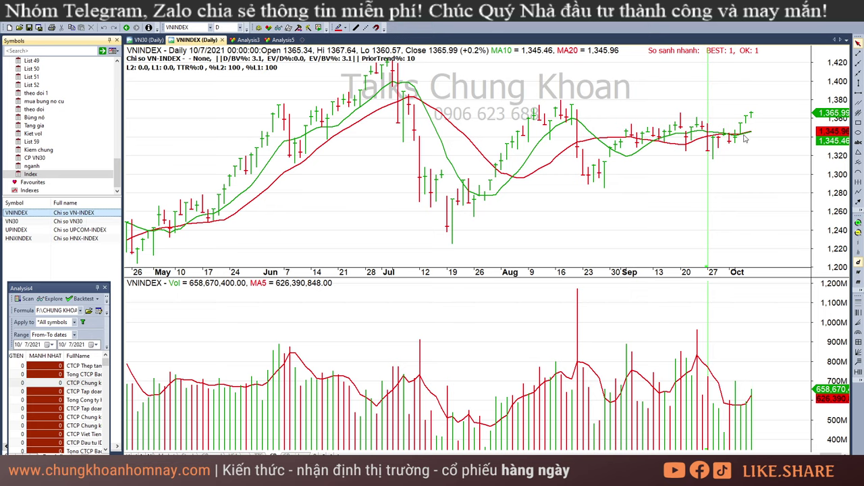
{"action": "left_click", "coordinate": [683, 160]}
{"action": "left_click", "coordinate": [708, 161]}
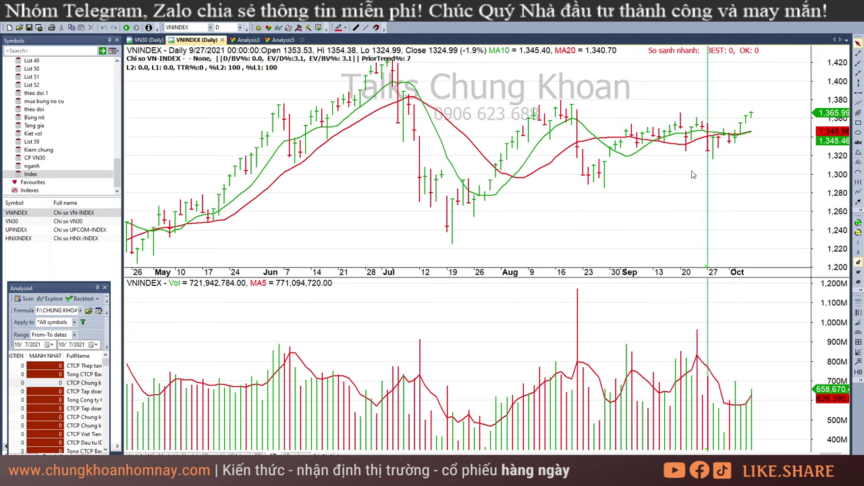
{"action": "left_click", "coordinate": [672, 157]}
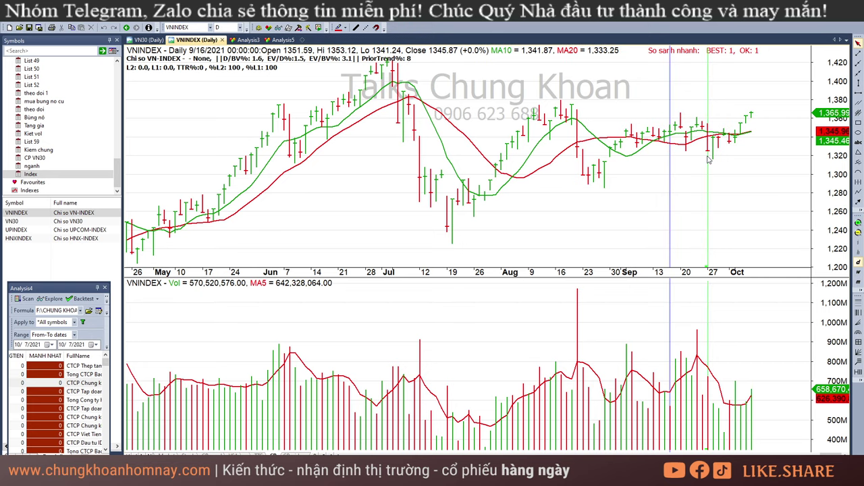
{"action": "left_click", "coordinate": [709, 160]}
{"action": "left_click", "coordinate": [680, 166]}
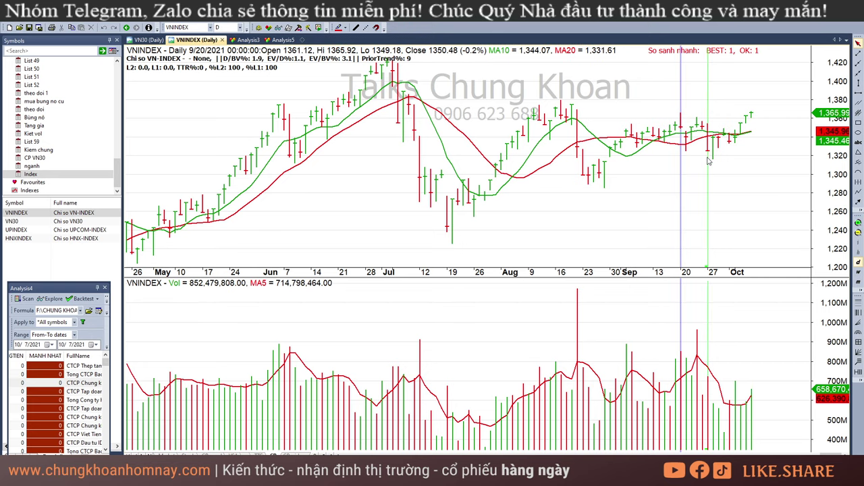
{"action": "left_click", "coordinate": [709, 161]}
{"action": "left_click", "coordinate": [734, 149]}
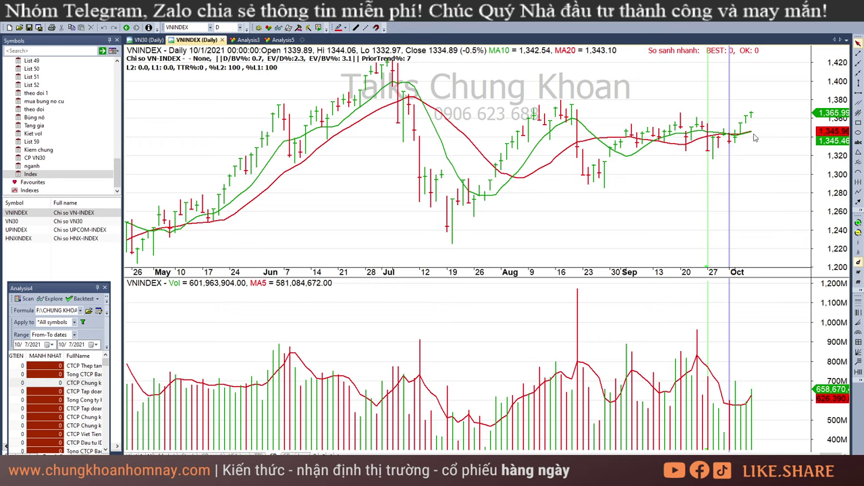
{"action": "left_click", "coordinate": [748, 118]}
{"action": "left_click", "coordinate": [797, 113]}
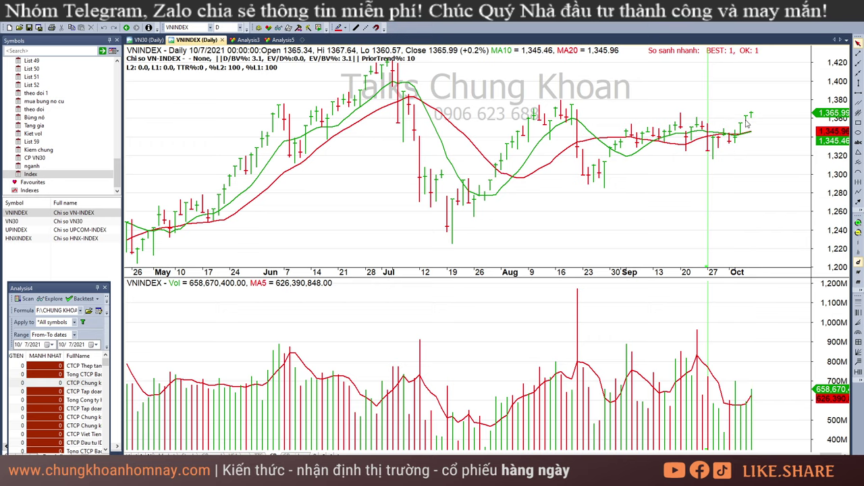
- Check the VN30 and UPINDEX daily charts once more and return to VNINDEX
{"action": "left_click", "coordinate": [47, 220]}
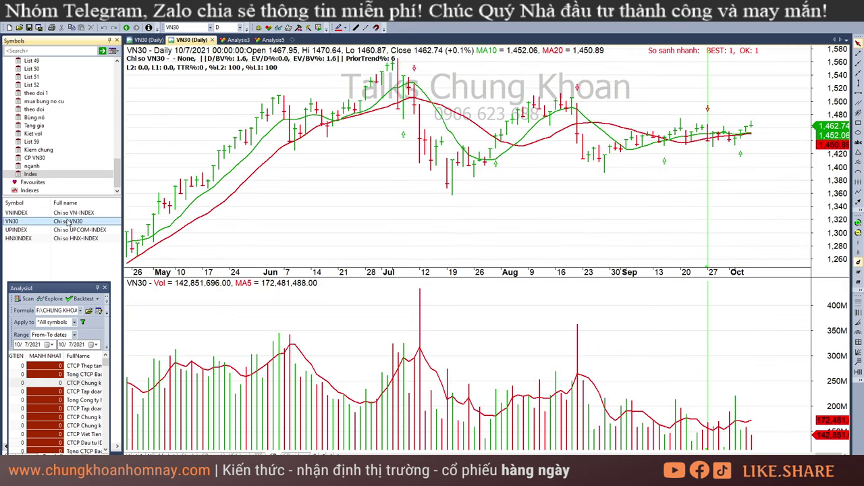
{"action": "left_click", "coordinate": [74, 238]}
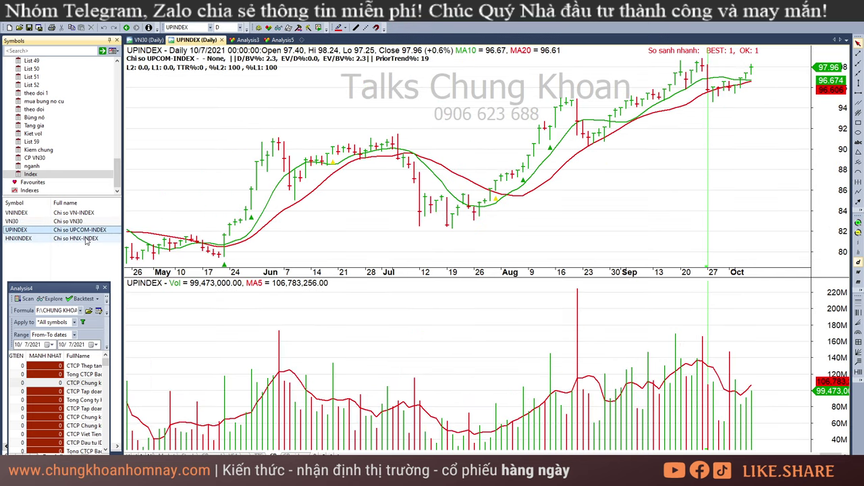
{"action": "left_click", "coordinate": [74, 213]}
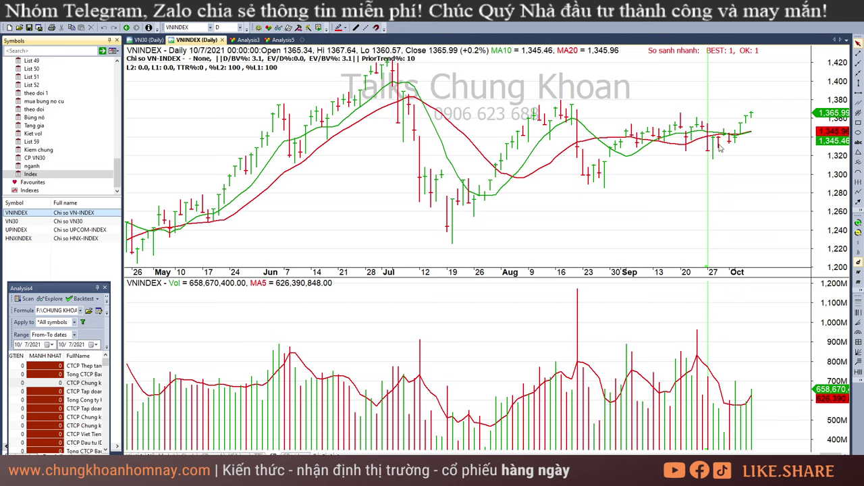
- Compare the VNINDEX bar of 10/7/2021 with the September bars around 9/17/2021
{"action": "left_click", "coordinate": [753, 120]}
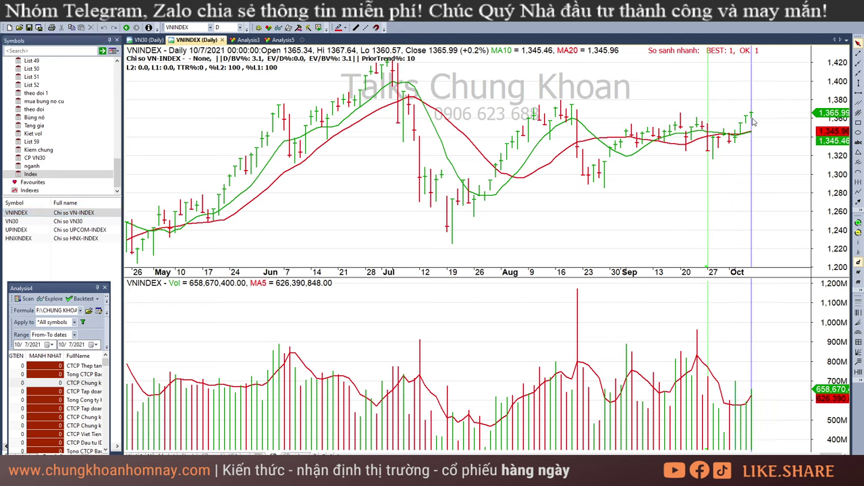
{"action": "left_click", "coordinate": [697, 127]}
{"action": "left_click", "coordinate": [677, 129]}
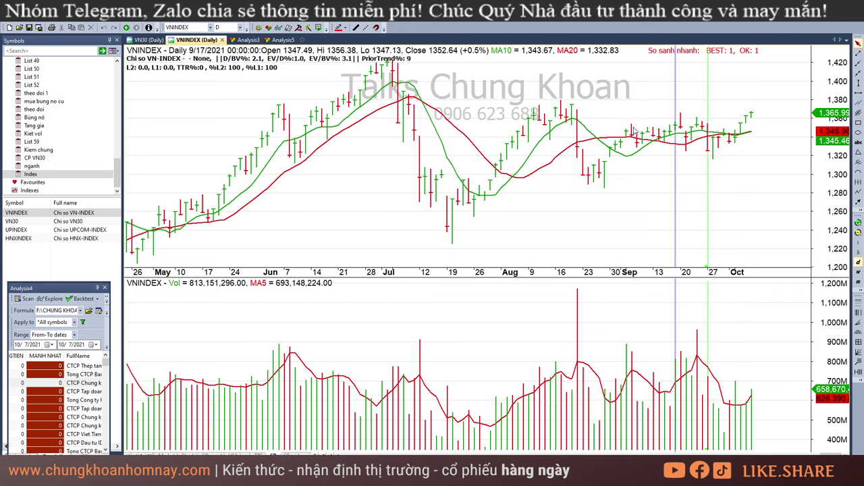
{"action": "left_click", "coordinate": [704, 132]}
{"action": "left_click", "coordinate": [751, 119]}
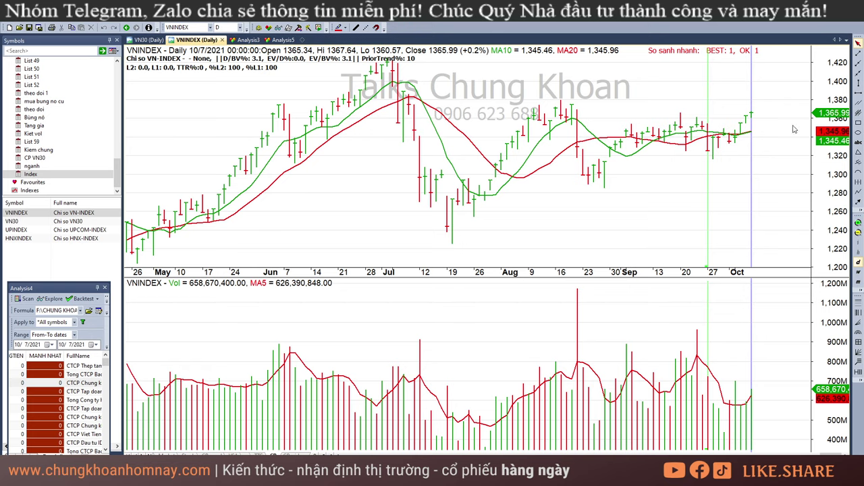
{"action": "left_click", "coordinate": [761, 143]}
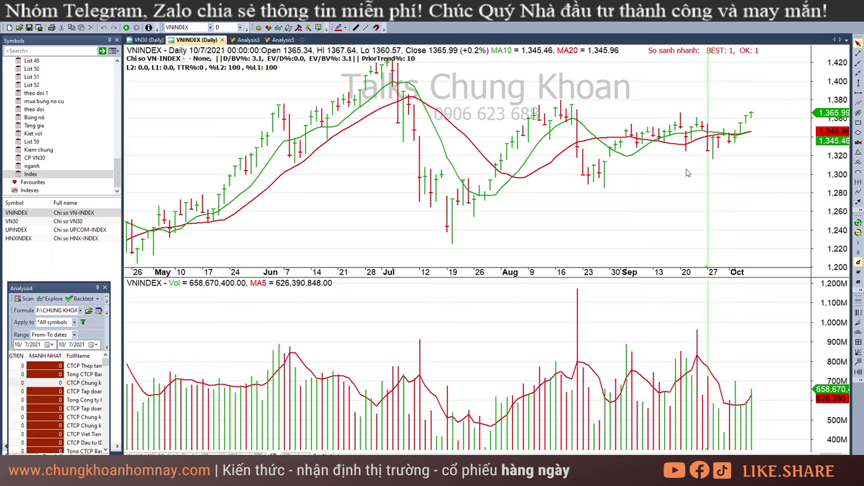
- Switch back from the spreadsheet to AmiBroker and examine the VNINDEX bars between 9/15/2021 and 9/27/2021
{"action": "mouse_move", "coordinate": [691, 173]}
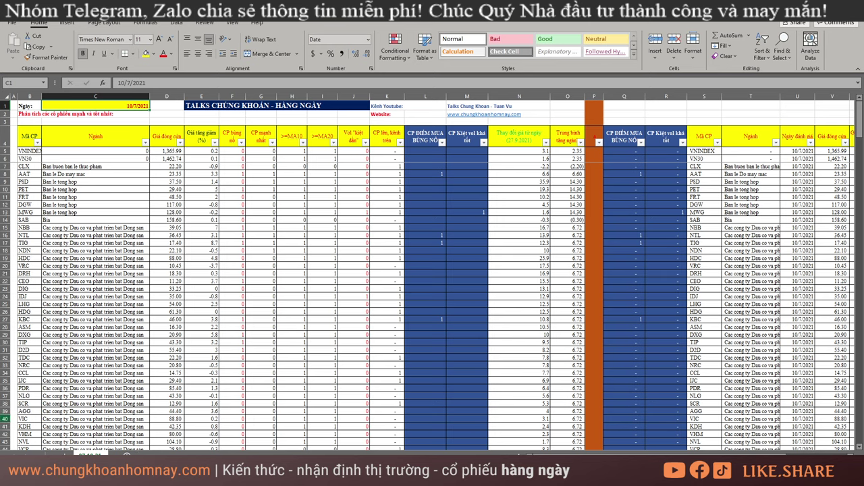
{"action": "key", "text": "alt+Tab"}
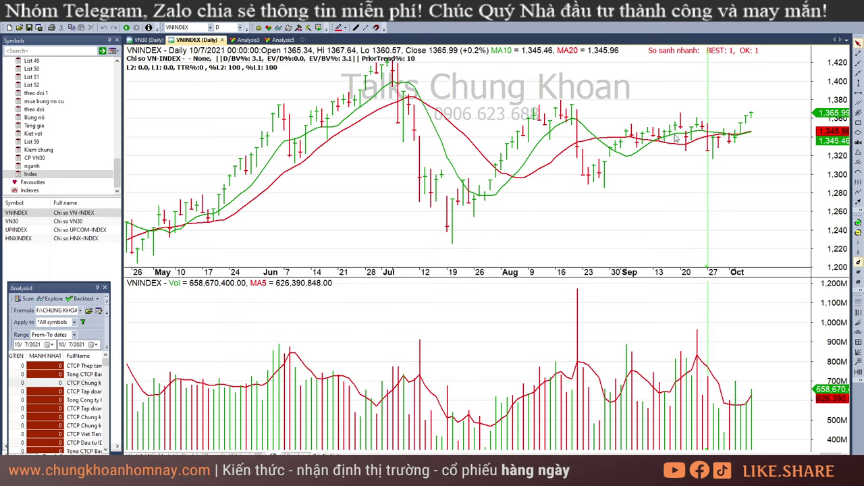
{"action": "left_click_drag", "start_coordinate": [685, 139], "coordinate": [689, 147]}
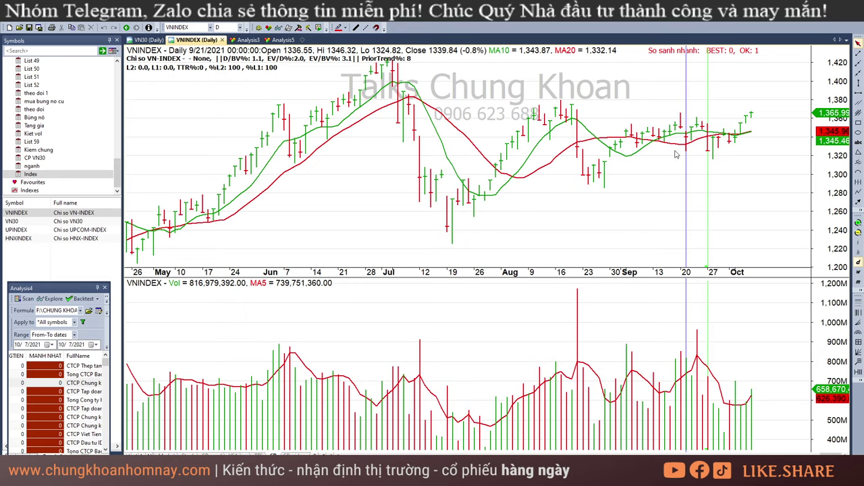
{"action": "left_click", "coordinate": [666, 155]}
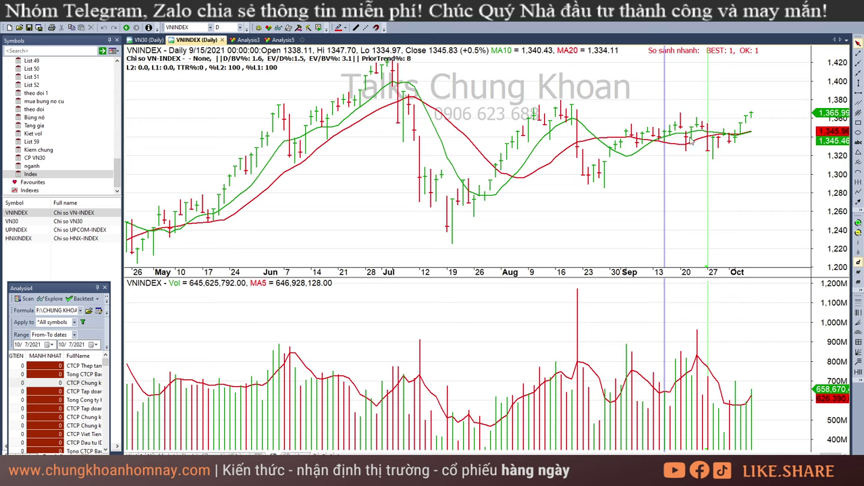
{"action": "left_click", "coordinate": [687, 141]}
{"action": "left_click", "coordinate": [708, 156]}
{"action": "left_click", "coordinate": [682, 148]}
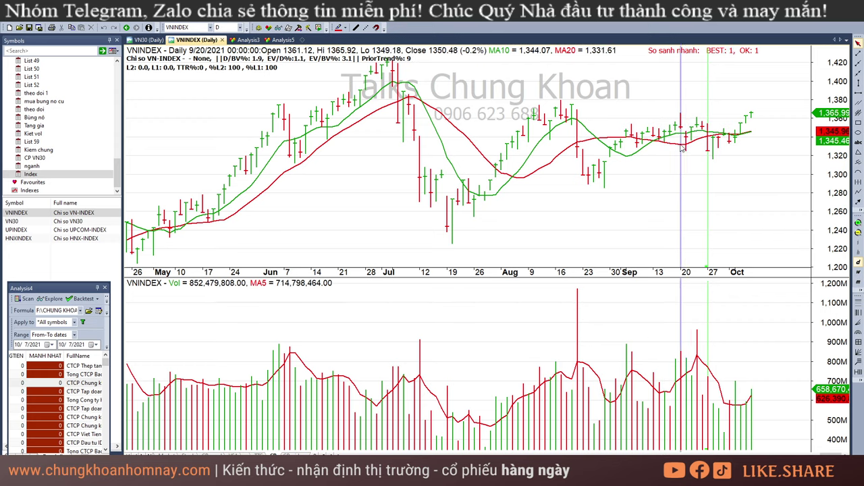
{"action": "left_click", "coordinate": [688, 147]}
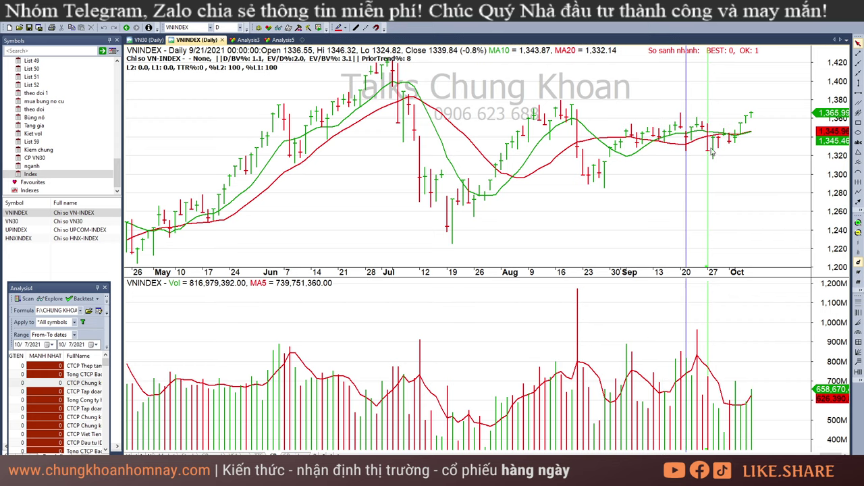
{"action": "left_click", "coordinate": [702, 140]}
{"action": "left_click", "coordinate": [709, 150]}
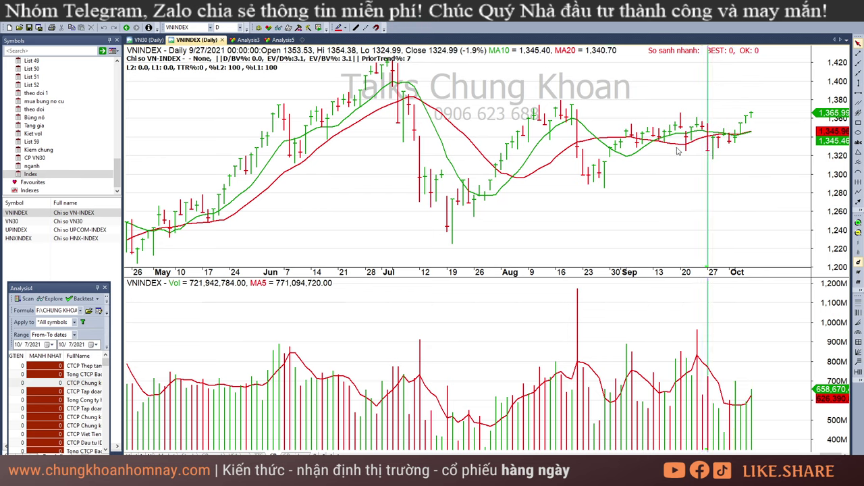
{"action": "left_click", "coordinate": [673, 151]}
{"action": "left_click", "coordinate": [702, 149]}
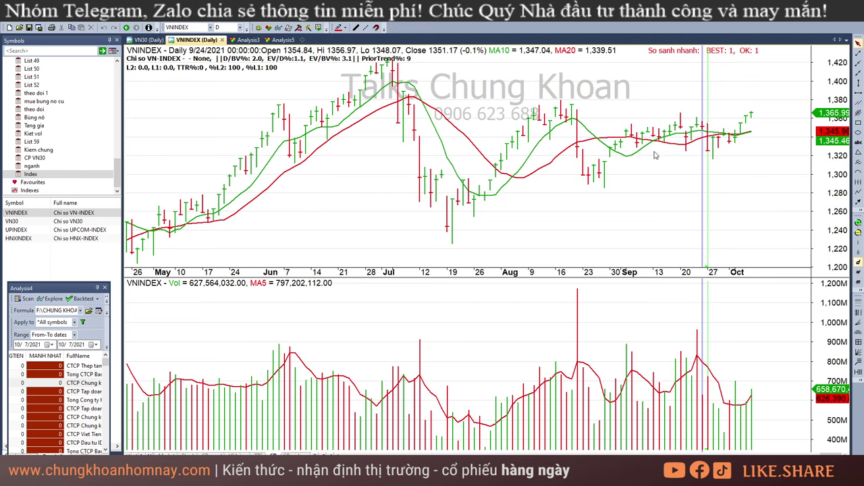
{"action": "left_click", "coordinate": [667, 134]}
{"action": "left_click", "coordinate": [698, 139]}
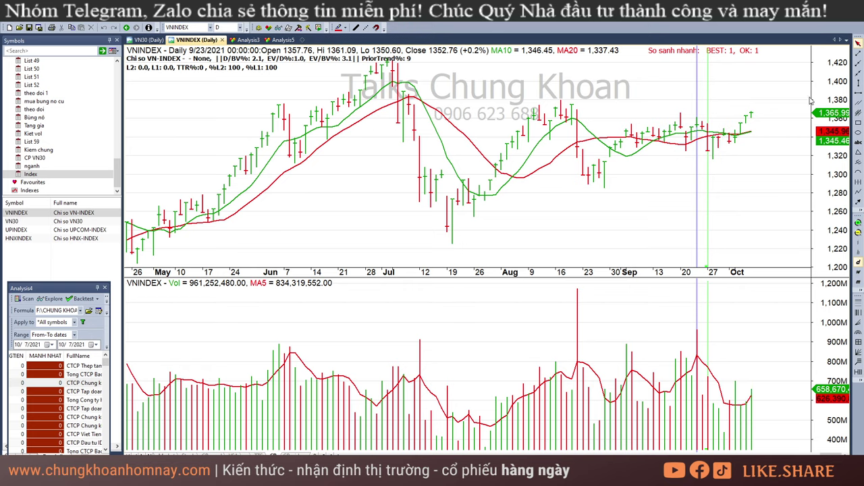
{"action": "left_click", "coordinate": [759, 143]}
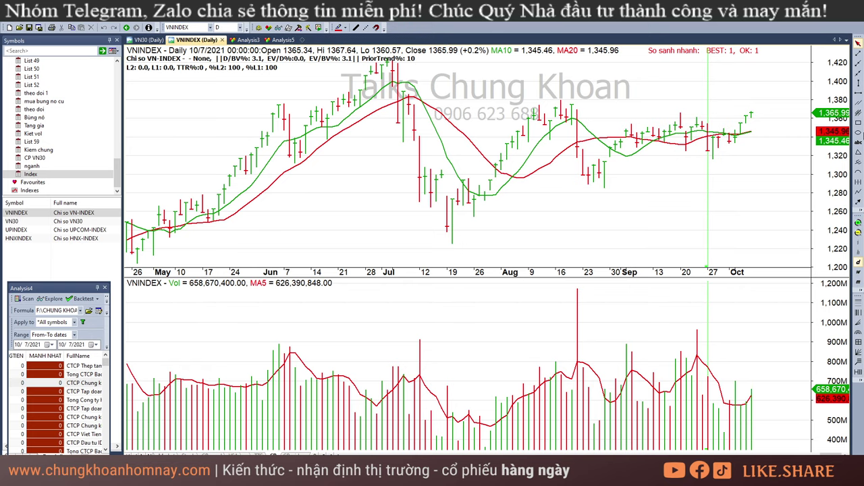
- Draw an ellipse around the VNINDEX price bars of late September 2021 and delete it again
{"action": "left_click", "coordinate": [858, 132]}
{"action": "left_click_drag", "start_coordinate": [675, 116], "coordinate": [718, 156]}
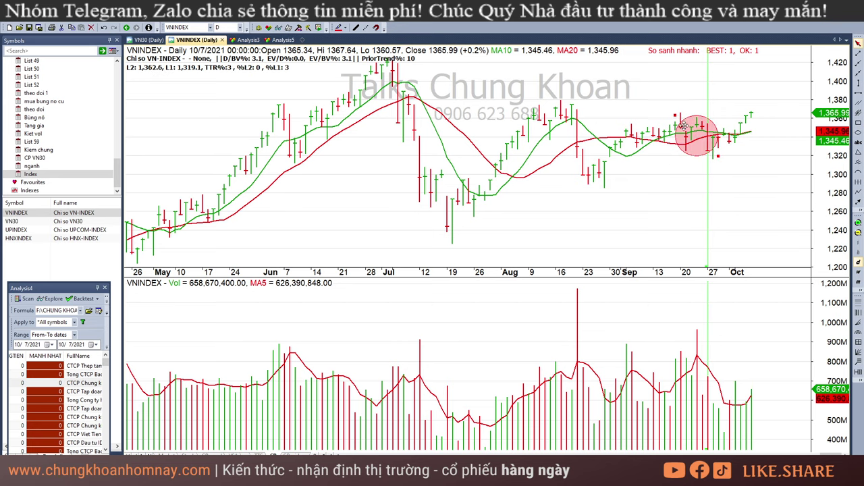
{"action": "left_click", "coordinate": [747, 191]}
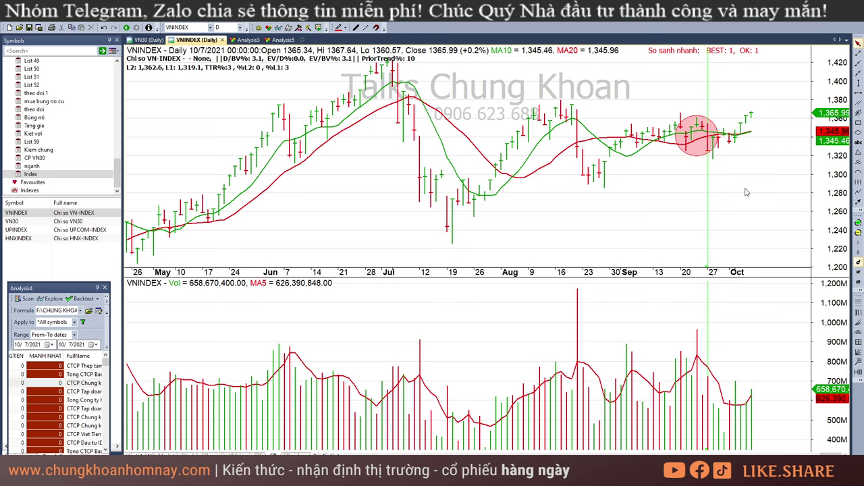
{"action": "left_click", "coordinate": [698, 117]}
{"action": "key", "text": "Delete"}
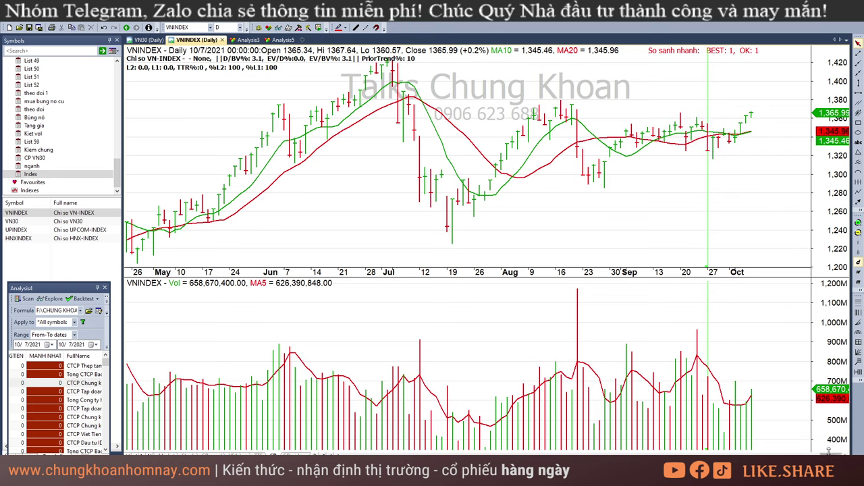
- Go back to the first half of 2021 on the VNINDEX chart and inspect the bars around 3/18/2021
{"action": "left_click_drag", "start_coordinate": [832, 455], "coordinate": [818, 455]}
{"action": "left_click", "coordinate": [360, 185]}
{"action": "left_click", "coordinate": [409, 184]}
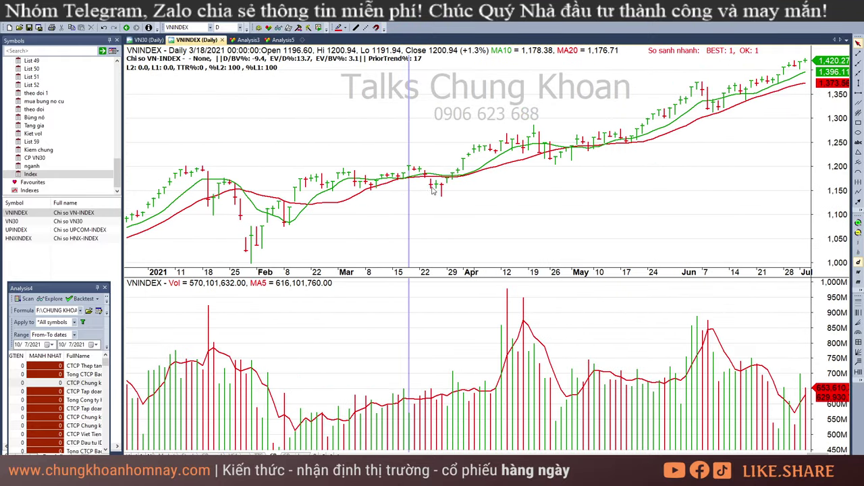
- Compare the VNINDEX bars of March 2021 around 3/8 and 3/25 with the April bars from 4/14 to 4/22
{"action": "left_click", "coordinate": [430, 183]}
{"action": "left_click", "coordinate": [512, 164]}
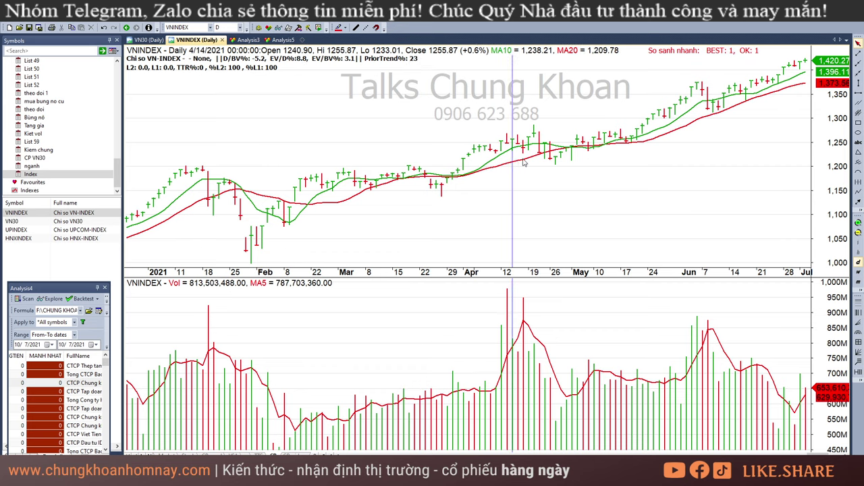
{"action": "left_click", "coordinate": [541, 163]}
{"action": "left_click", "coordinate": [366, 189]}
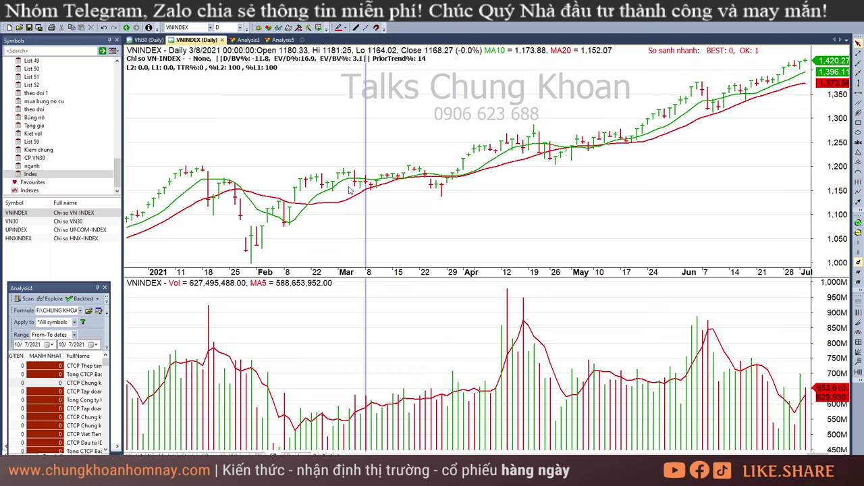
{"action": "left_click", "coordinate": [438, 196]}
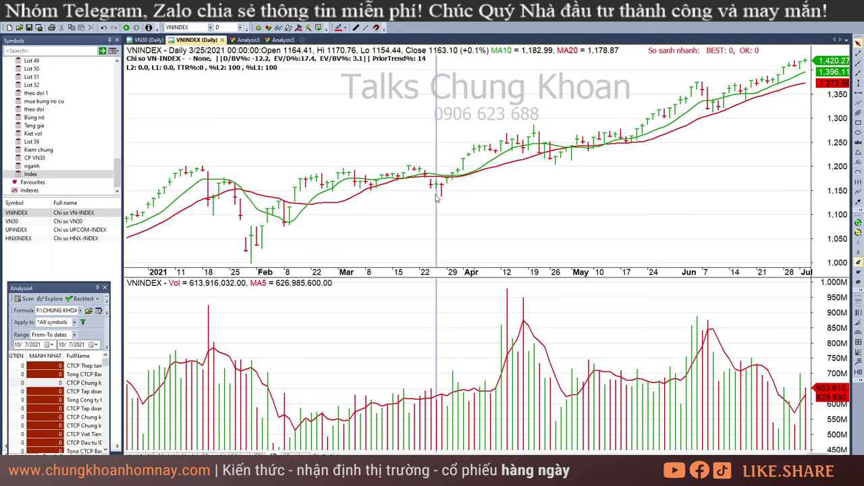
{"action": "left_click", "coordinate": [525, 158]}
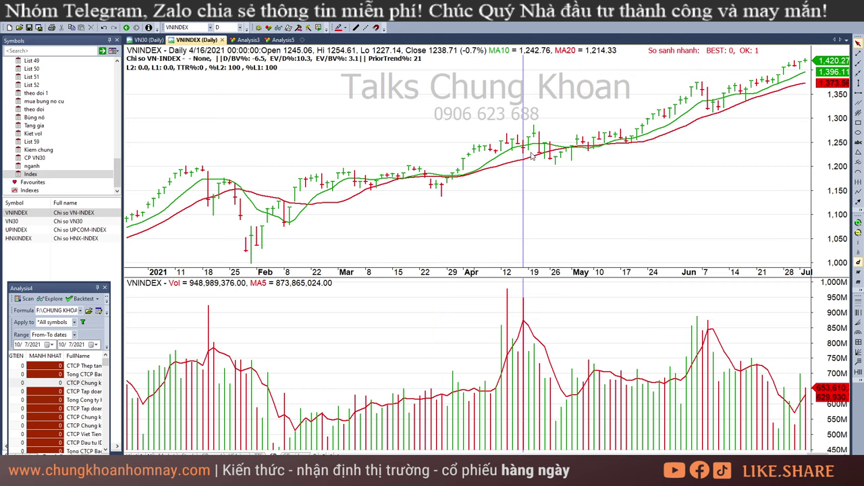
{"action": "left_click", "coordinate": [532, 156]}
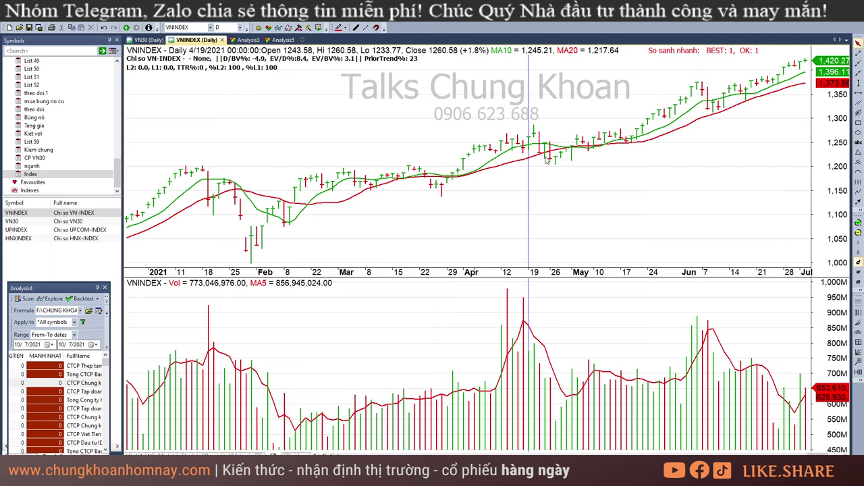
{"action": "left_click", "coordinate": [541, 156]}
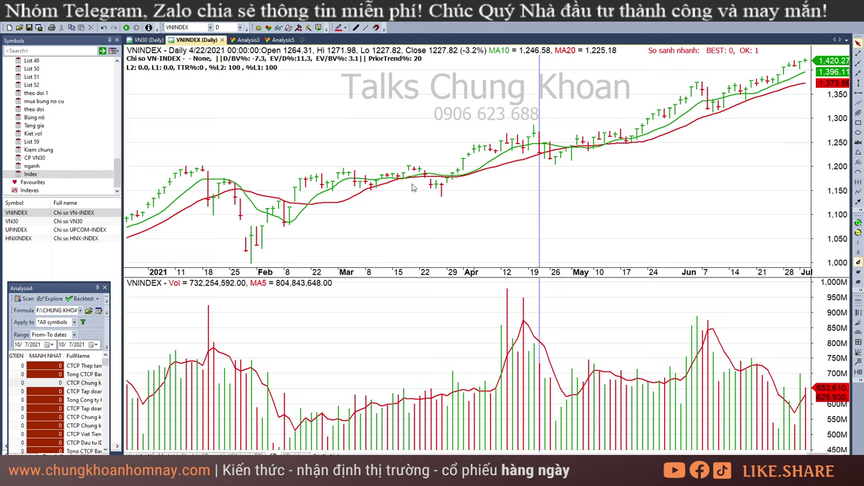
- Trace the VNINDEX bars from 3/5/2021 through late March and 4/20/2021 to the peak of 6/4/2021
{"action": "left_click", "coordinate": [375, 189]}
{"action": "left_click", "coordinate": [408, 190]}
{"action": "left_click", "coordinate": [441, 193]}
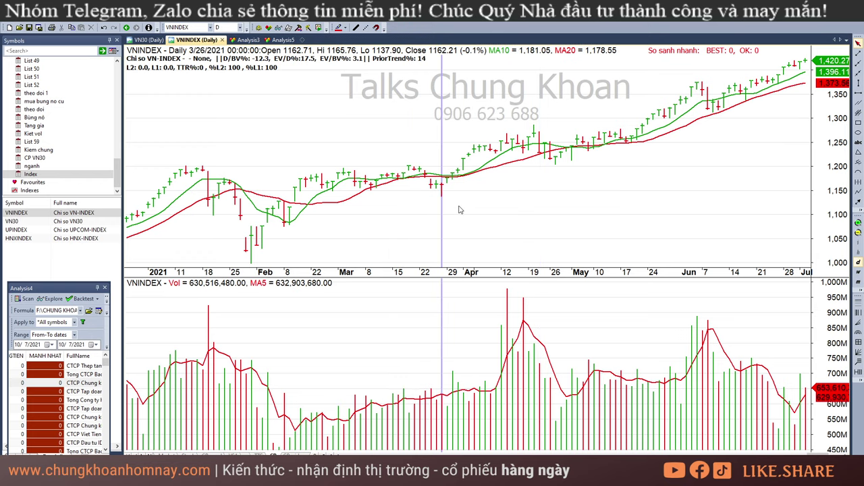
{"action": "left_click", "coordinate": [362, 191]}
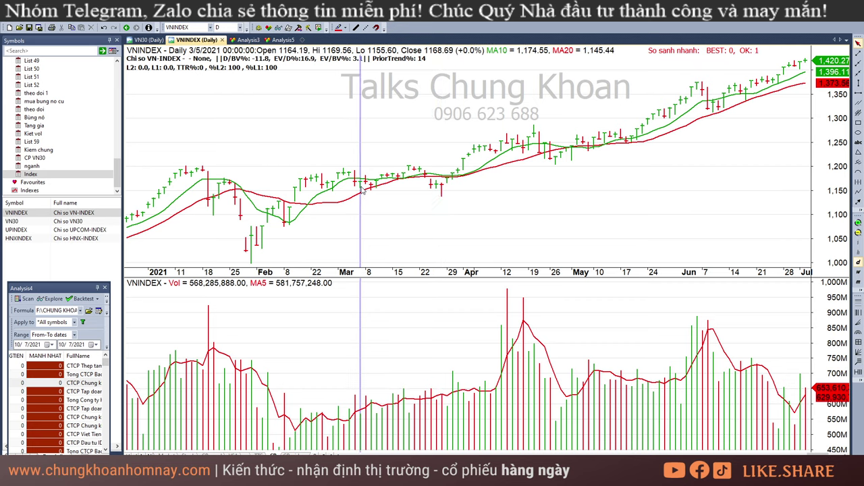
{"action": "left_click", "coordinate": [399, 196]}
{"action": "left_click", "coordinate": [425, 191]}
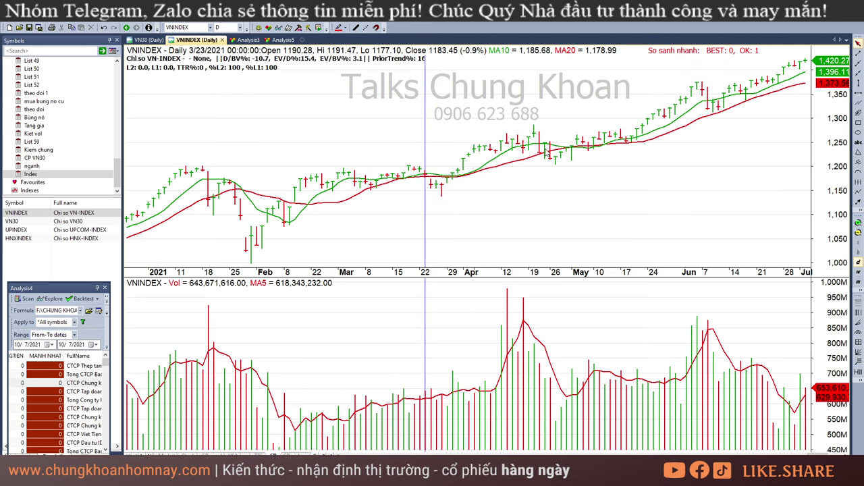
{"action": "left_click", "coordinate": [535, 152]}
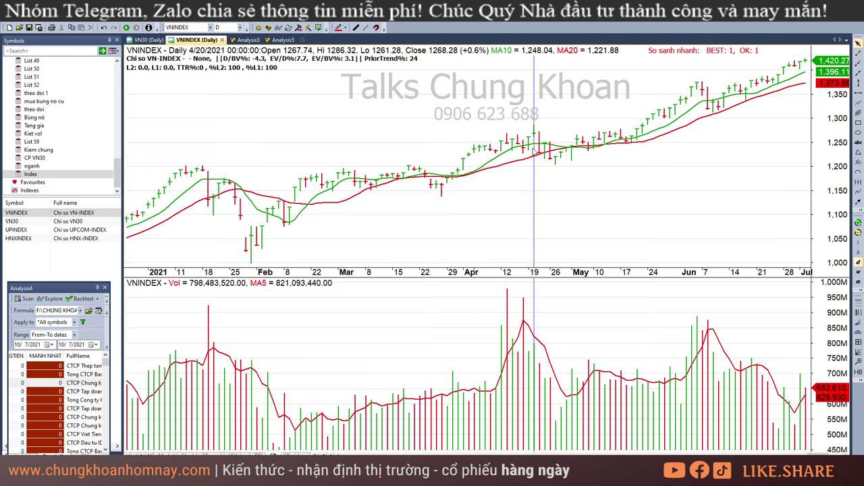
{"action": "left_click", "coordinate": [698, 104]}
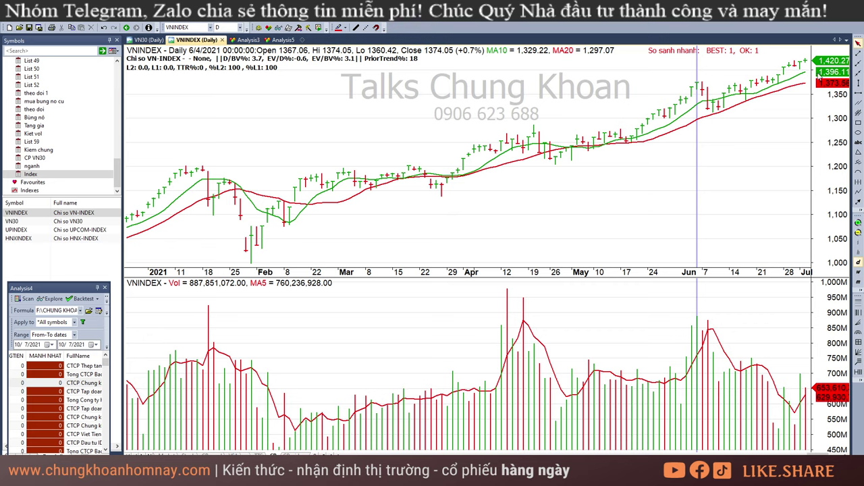
- Return to the most recent months on the VNINDEX chart and inspect the bars of 9/21, 9/23 and 10/5/2021
{"action": "left_click_drag", "start_coordinate": [819, 454], "coordinate": [836, 454]}
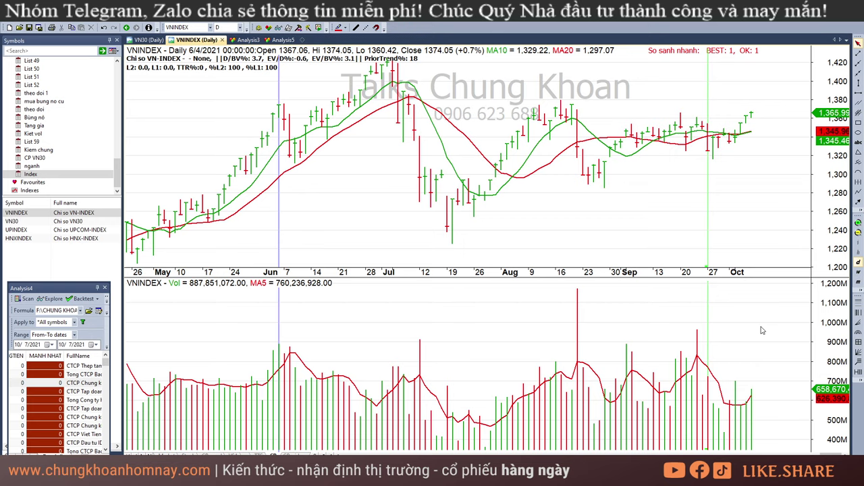
{"action": "mouse_move", "coordinate": [761, 329]}
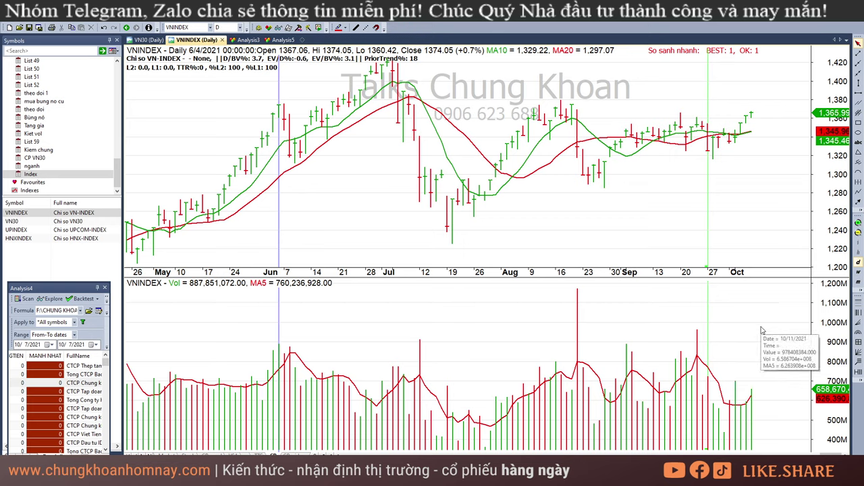
{"action": "left_click", "coordinate": [689, 175]}
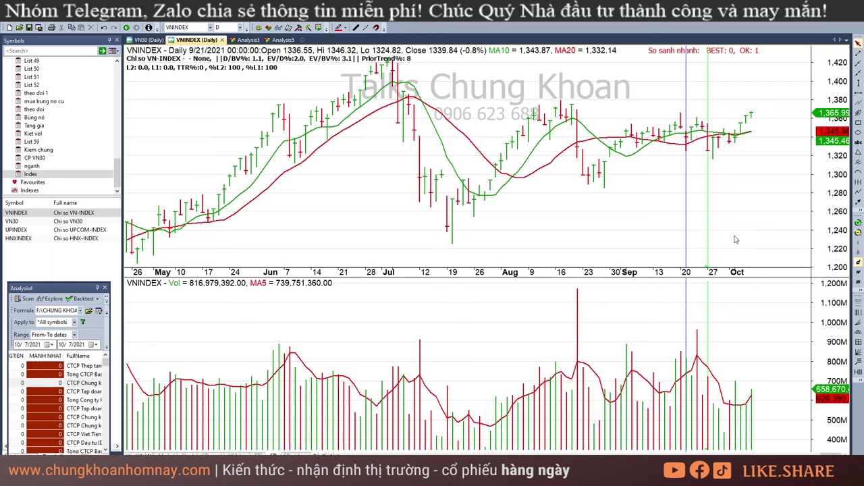
{"action": "left_click", "coordinate": [698, 164]}
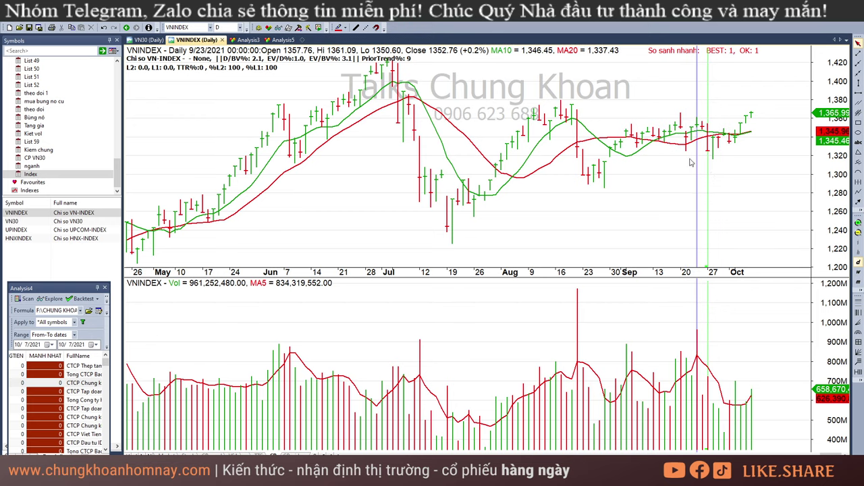
{"action": "left_click", "coordinate": [687, 162]}
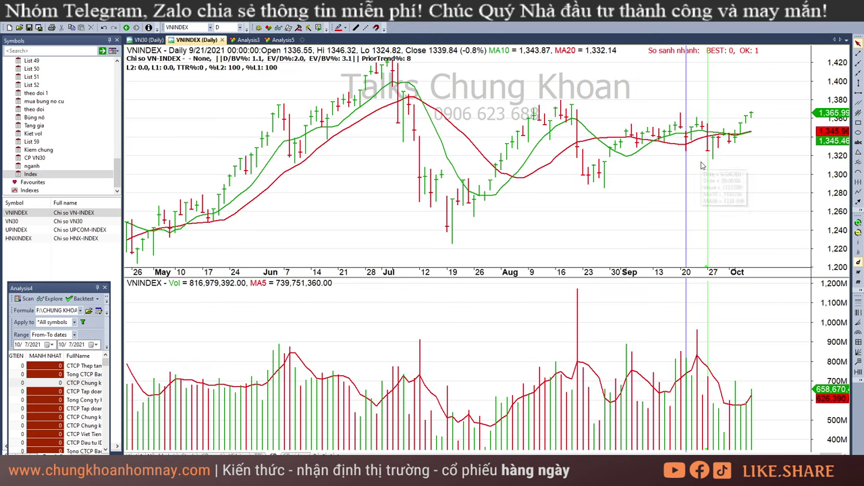
{"action": "left_click", "coordinate": [698, 165]}
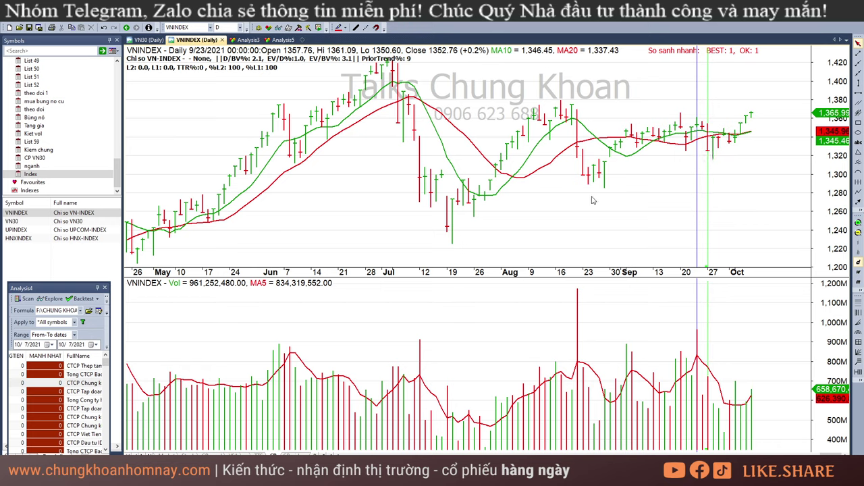
{"action": "left_click", "coordinate": [741, 127]}
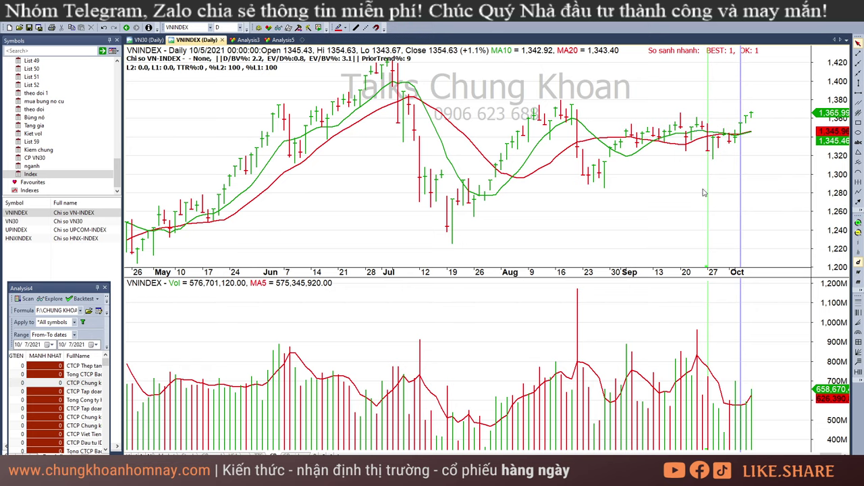
- Switch to the Excel sector sheet for 10/7/2021 and examine the table, focusing on the ~1_ALL row and its Sl CP tot value
{"action": "mouse_move", "coordinate": [755, 198]}
{"action": "key", "text": "alt+Tab"}
{"action": "key", "text": "ctrl+Page_Up"}
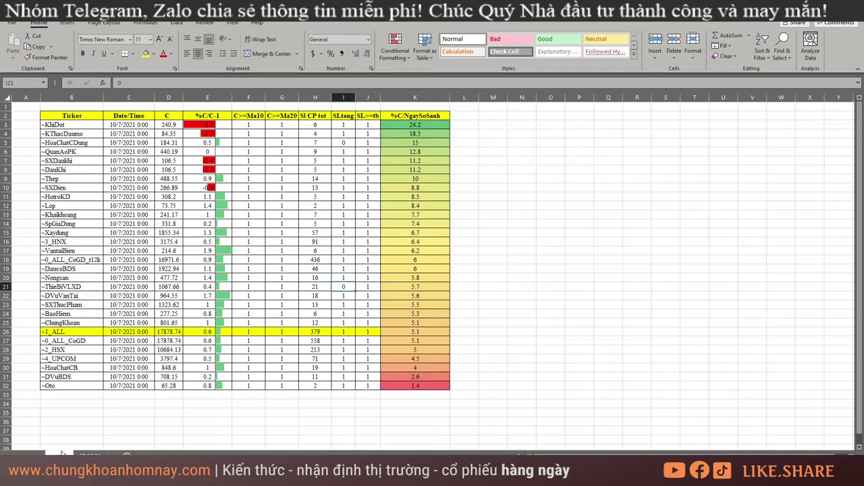
{"action": "left_click", "coordinate": [39, 120]}
{"action": "mouse_move", "coordinate": [39, 119]}
{"action": "left_mouse_down"}
{"action": "mouse_move", "coordinate": [295, 243]}
{"action": "mouse_move", "coordinate": [444, 378]}
{"action": "mouse_move", "coordinate": [445, 395]}
{"action": "left_mouse_up"}
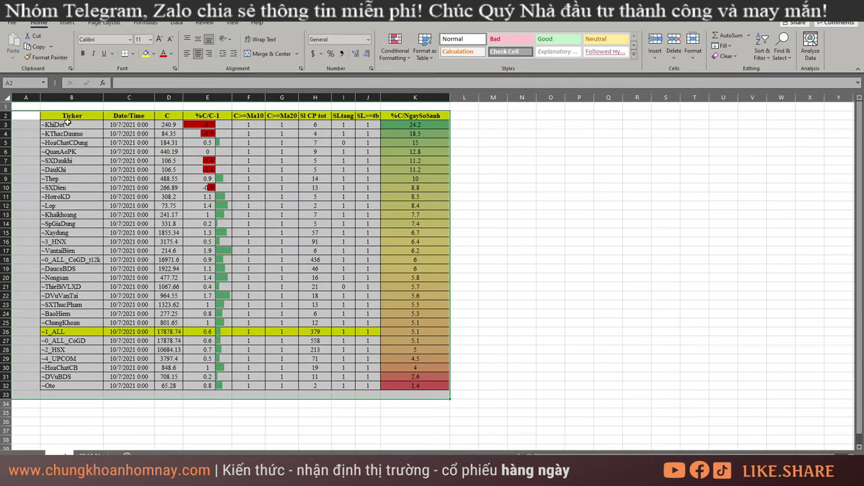
{"action": "left_click_drag", "start_coordinate": [67, 126], "coordinate": [440, 325]}
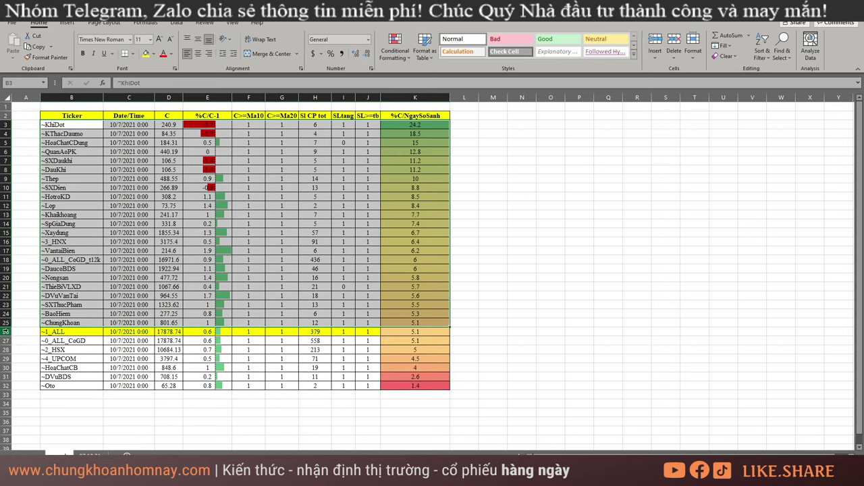
{"action": "left_click", "coordinate": [5, 331]}
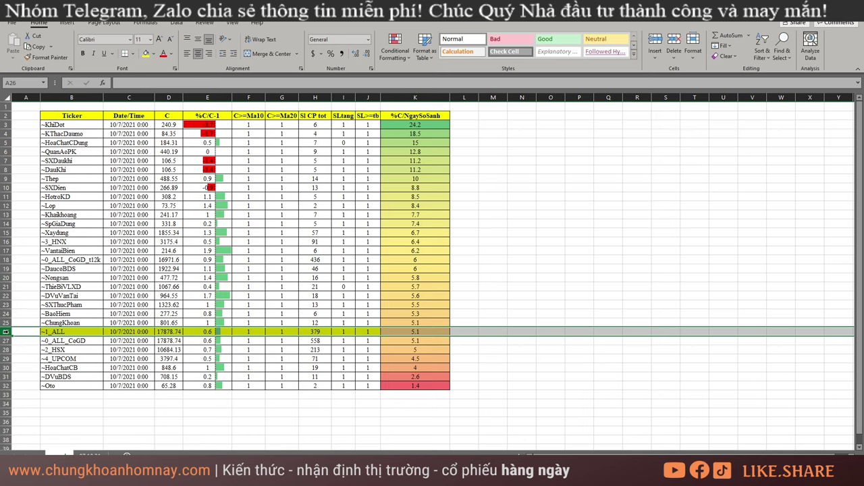
{"action": "left_click", "coordinate": [318, 332]}
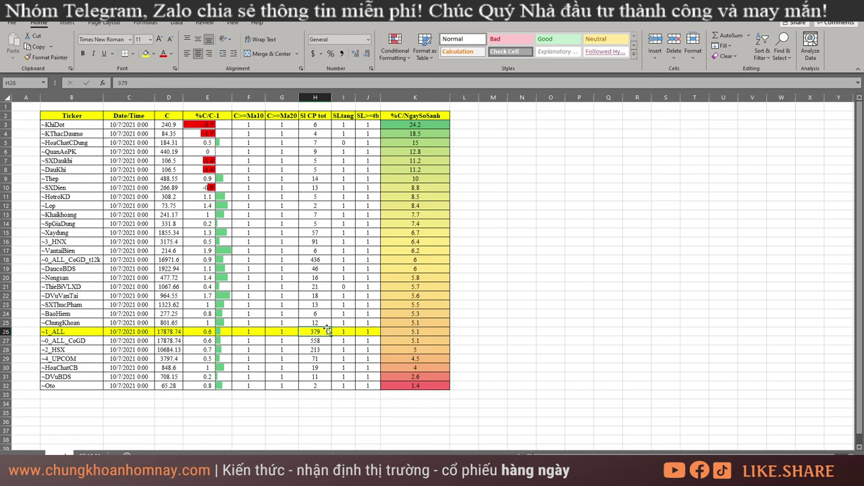
- Switch back to AmiBroker and load the ~1_ALL chart from the nganh watchlist
{"action": "key", "text": "alt+Tab"}
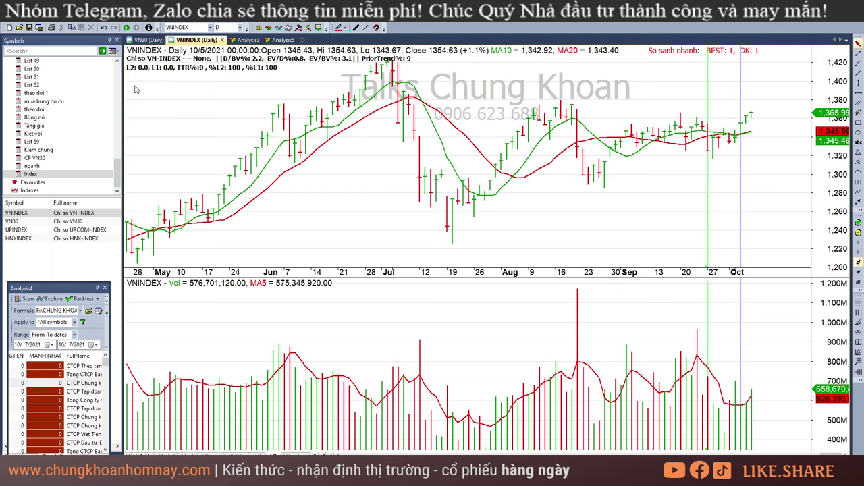
{"action": "left_click", "coordinate": [32, 165]}
{"action": "left_click", "coordinate": [47, 239]}
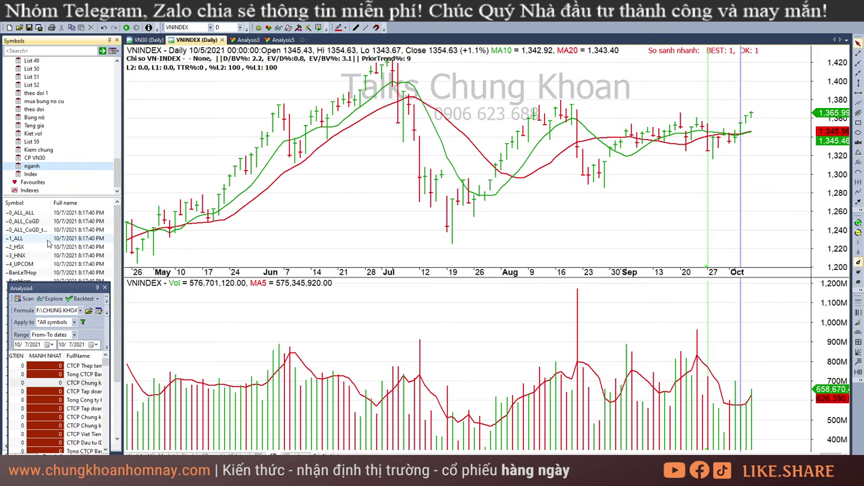
- Compare the ~1_ALL price and volume bars of 10/7/2021 with those around 9/27/2021
{"action": "left_click", "coordinate": [755, 338]}
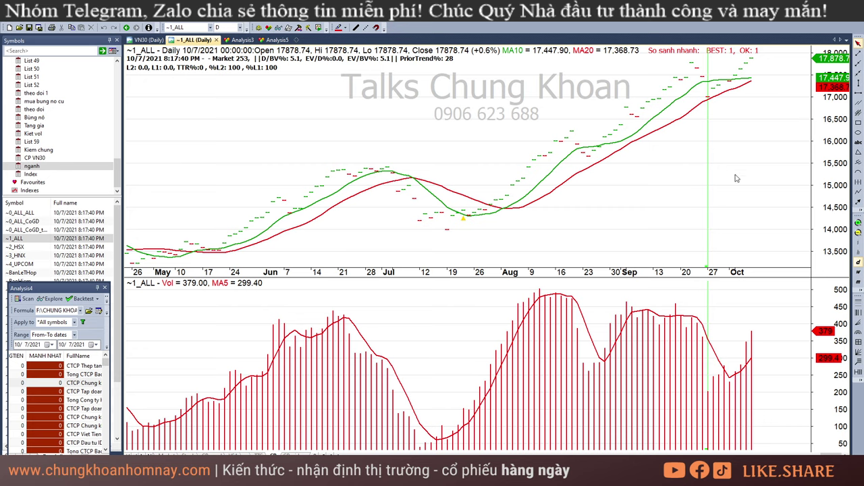
{"action": "left_click", "coordinate": [708, 104]}
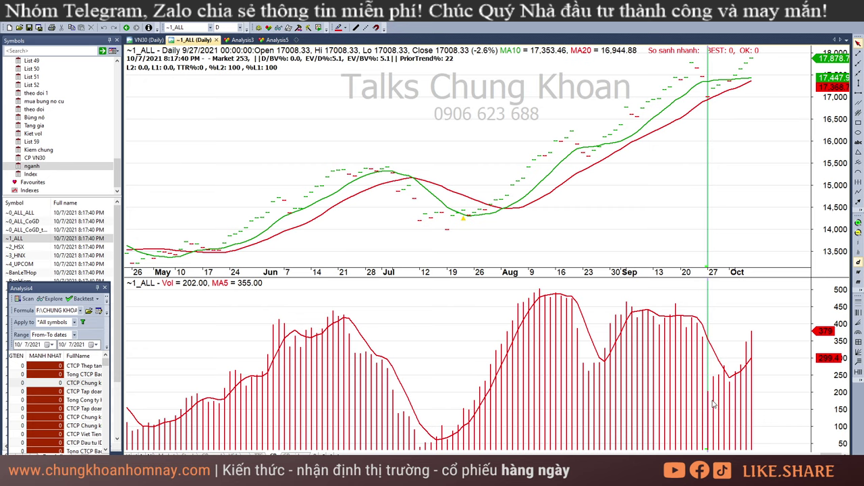
{"action": "key", "text": "Left"}
{"action": "key", "text": "Right"}
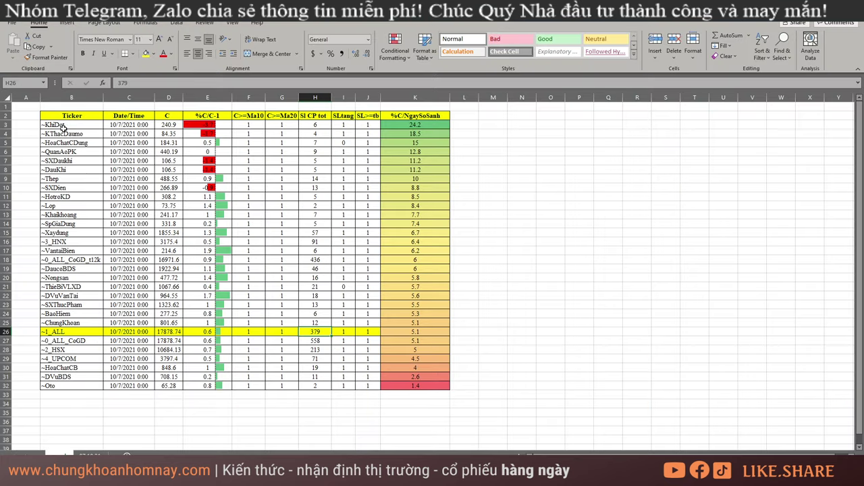
- Return to the Excel sector sheet and examine the ~1_ALL row across to its %C/NgaySoSanh value
{"action": "left_click_drag", "start_coordinate": [63, 125], "coordinate": [228, 251]}
{"action": "left_click", "coordinate": [455, 295]}
{"action": "left_click", "coordinate": [416, 332]}
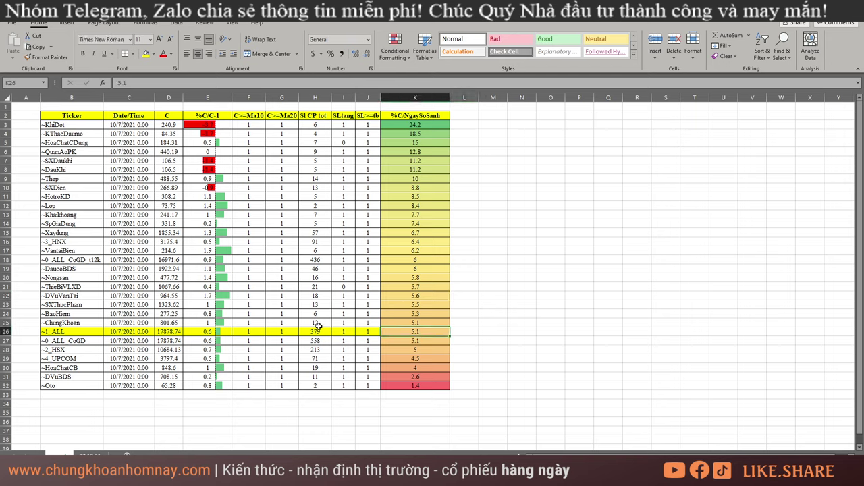
{"action": "left_click_drag", "start_coordinate": [81, 331], "coordinate": [416, 331]}
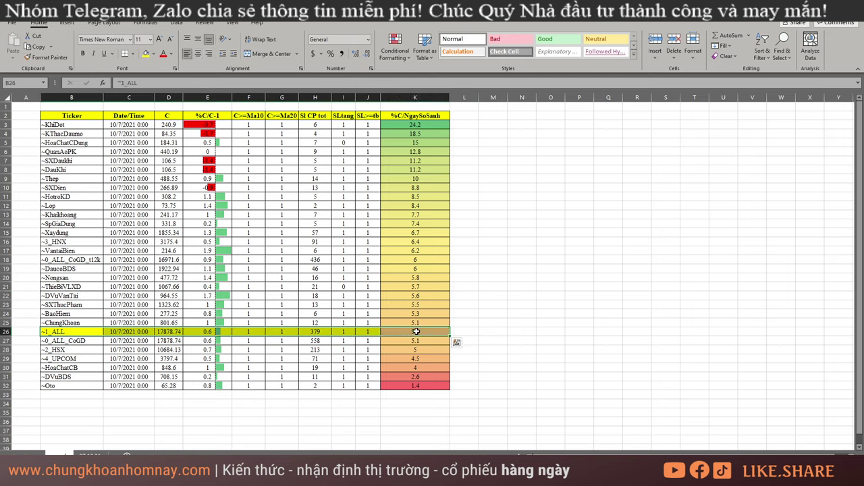
{"action": "left_click", "coordinate": [415, 332]}
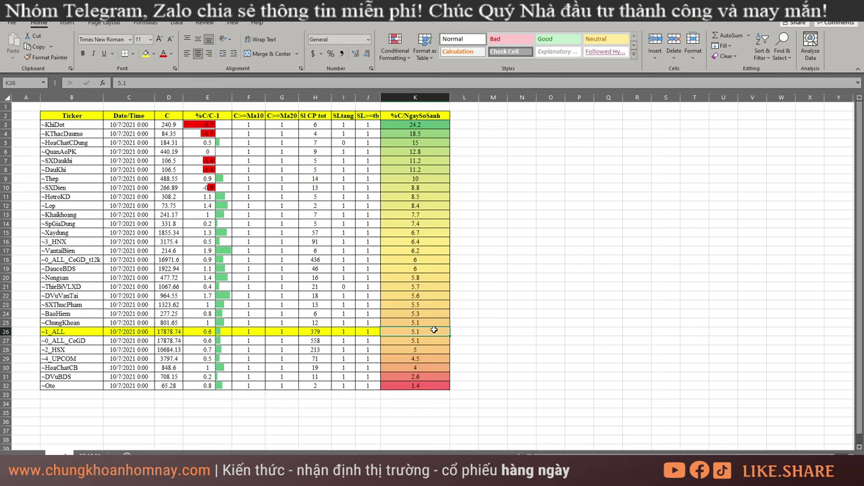
- Review the %C/NgaySoSanh values of the leading sectors, from ~KhiDot down to ~DaucoBDS
{"action": "left_click_drag", "start_coordinate": [400, 126], "coordinate": [426, 185]}
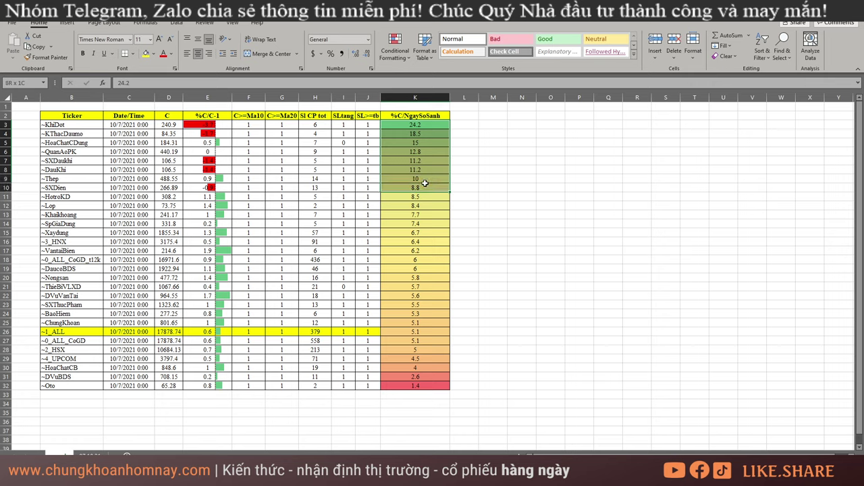
{"action": "left_click", "coordinate": [403, 126]}
{"action": "left_click_drag", "start_coordinate": [403, 125], "coordinate": [433, 268]}
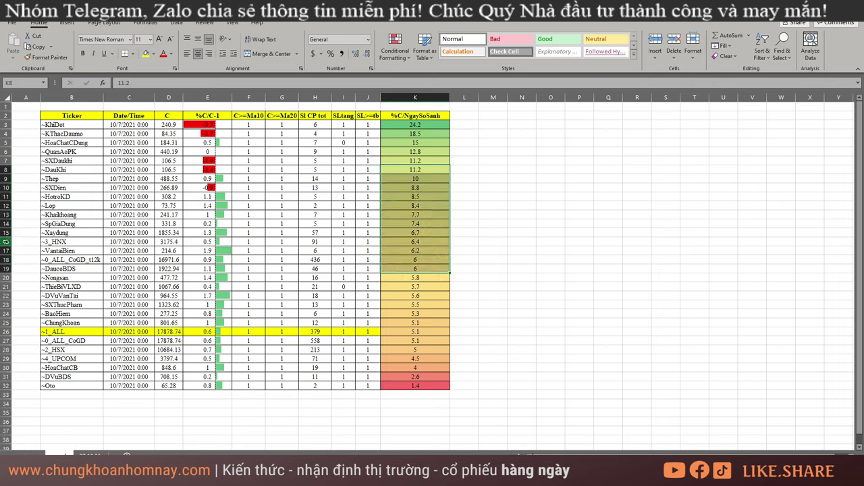
- Examine the ~VantaiBien and ~0_ALL_CoGD_t12k tickers and highlight the entire ~0_ALL_CoGD_t12k row
{"action": "left_click", "coordinate": [8, 249]}
{"action": "left_click", "coordinate": [78, 251]}
{"action": "left_click_drag", "start_coordinate": [78, 251], "coordinate": [79, 261]}
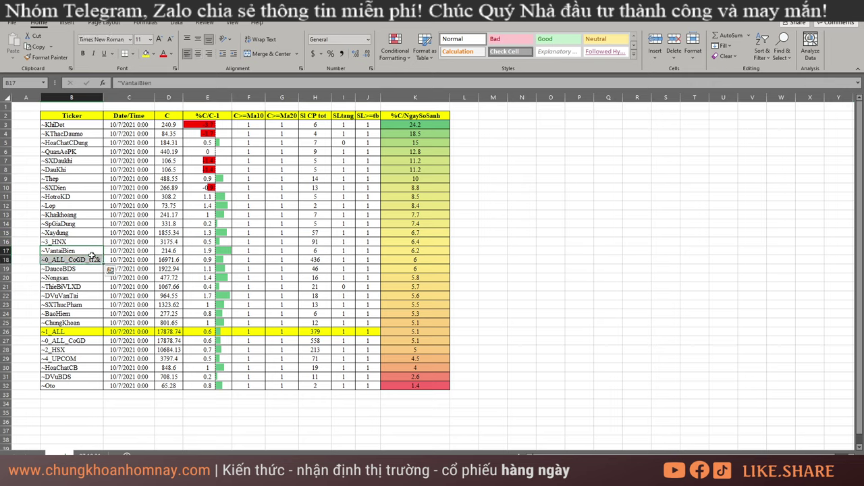
{"action": "left_click", "coordinate": [6, 260]}
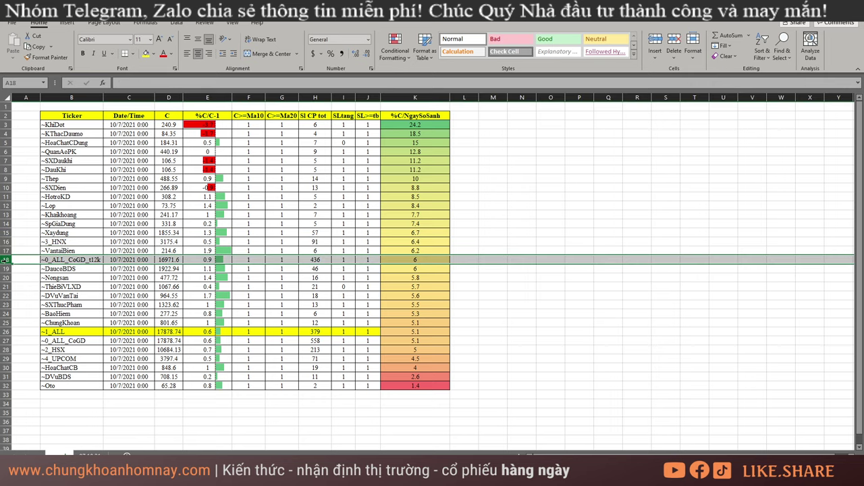
- Hide the ~0_ALL_CoGD_t12k row, and highlight the sector rows ~DaucoBDS to ~ChungKhoan and ~KhiDot to ~Xaydung for review
{"action": "right_click", "coordinate": [7, 260]}
{"action": "left_click", "coordinate": [52, 402]}
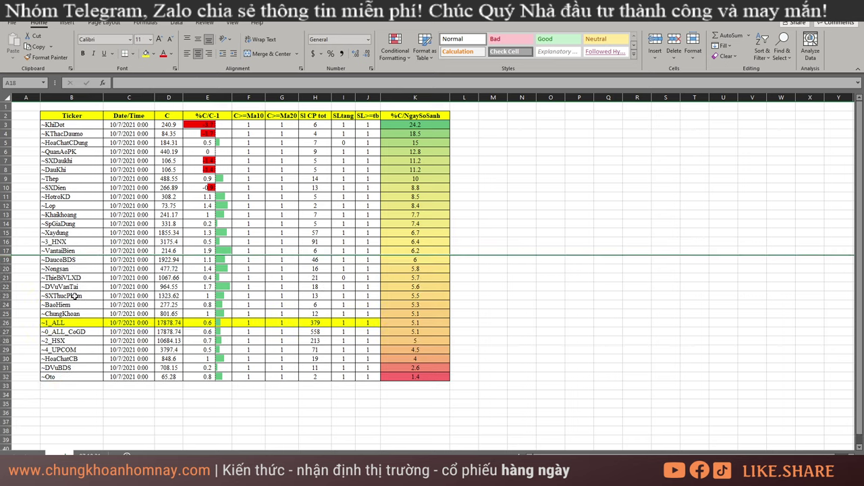
{"action": "left_click_drag", "start_coordinate": [80, 261], "coordinate": [400, 313]}
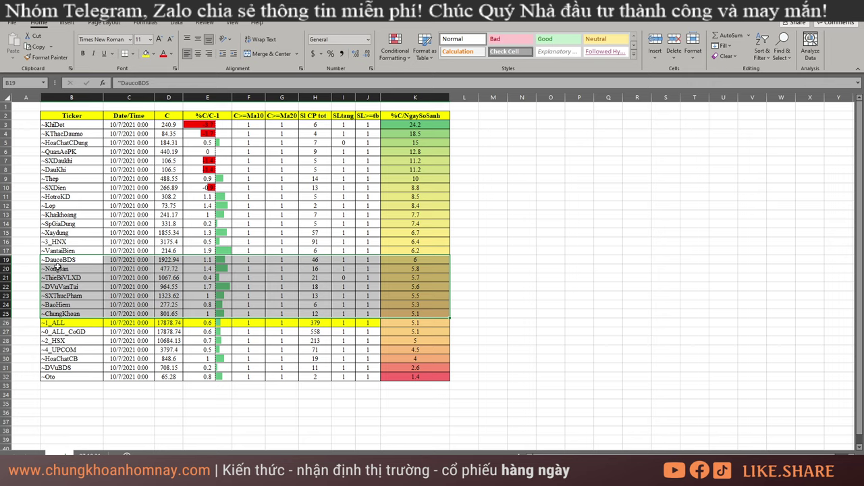
{"action": "left_click_drag", "start_coordinate": [54, 244], "coordinate": [433, 315]}
{"action": "left_click_drag", "start_coordinate": [58, 125], "coordinate": [411, 234]}
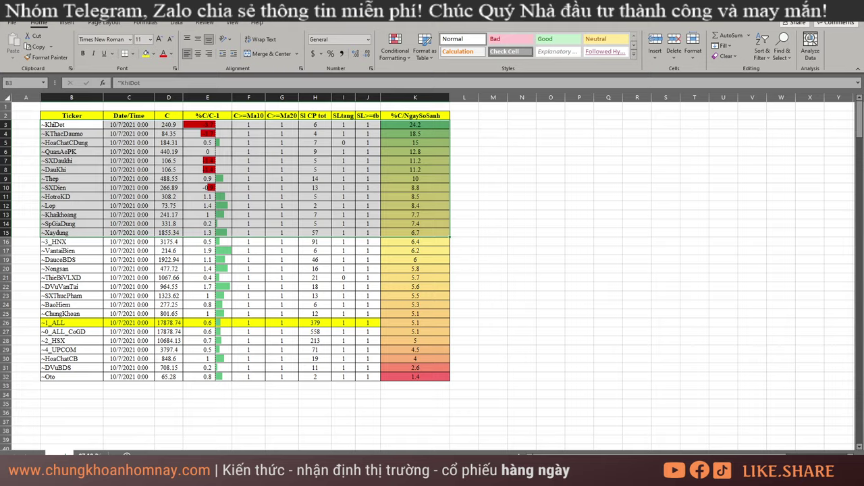
- Switch to the 10/7/2021 stock analysis sheet and look over the filter values of the sector average increase column without applying a filter
{"action": "left_click", "coordinate": [90, 455]}
{"action": "left_click", "coordinate": [528, 364]}
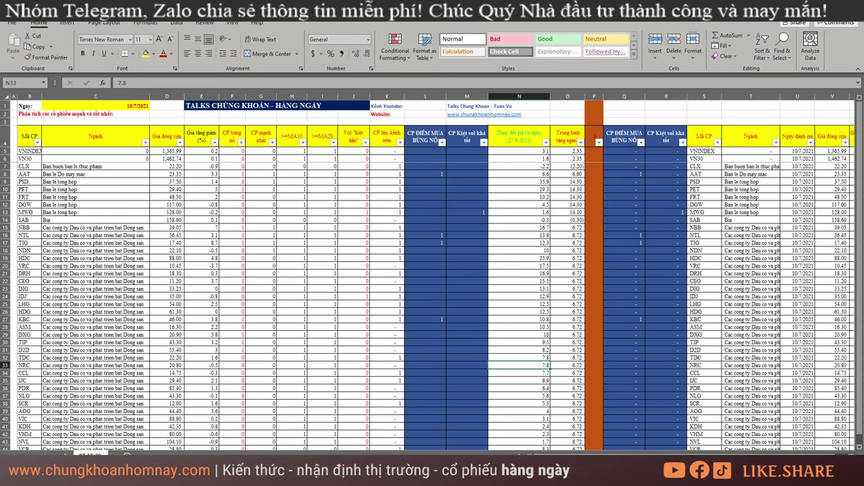
{"action": "key", "text": "ctrl+Page_Up"}
{"action": "left_click", "coordinate": [89, 455]}
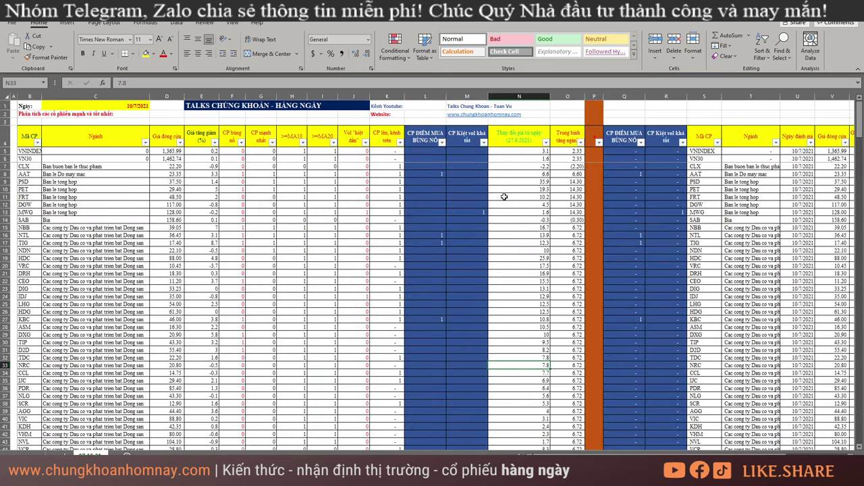
{"action": "left_click", "coordinate": [581, 143]}
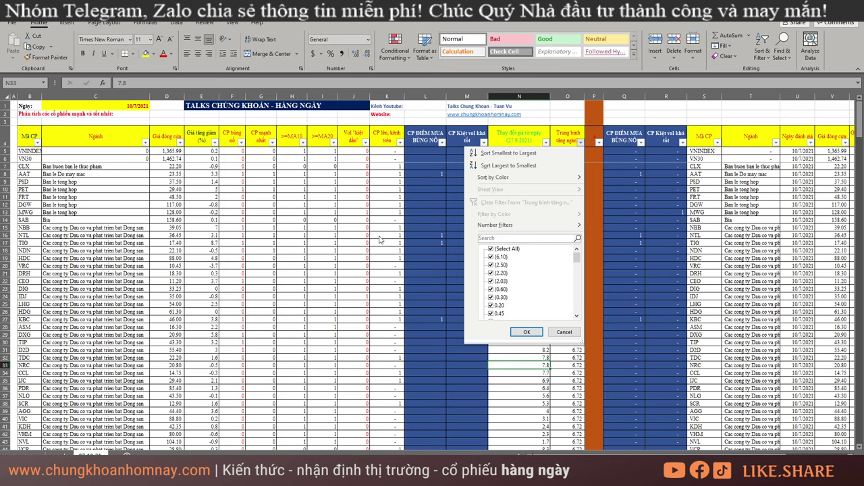
{"action": "left_click", "coordinate": [564, 332]}
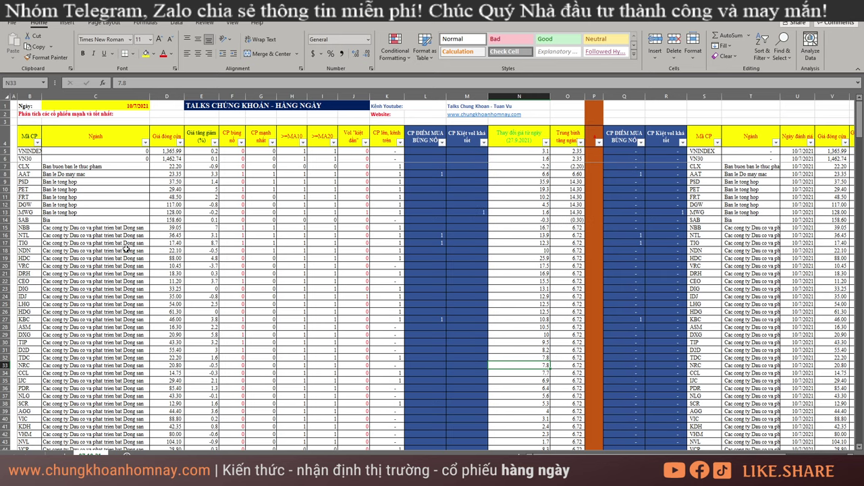
- Filter the CP bùng nổ column to show only stocks with the value 1
{"action": "left_click", "coordinate": [242, 141]}
{"action": "left_click", "coordinate": [152, 248]}
{"action": "left_click", "coordinate": [152, 264]}
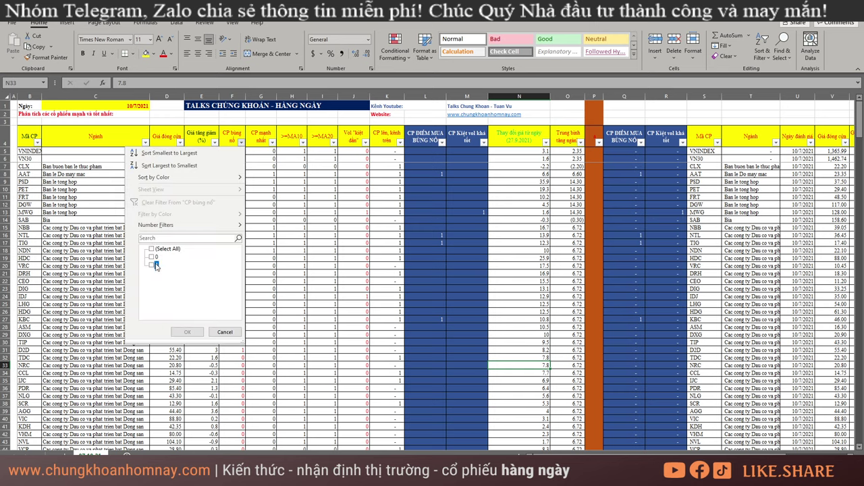
{"action": "left_click", "coordinate": [187, 331]}
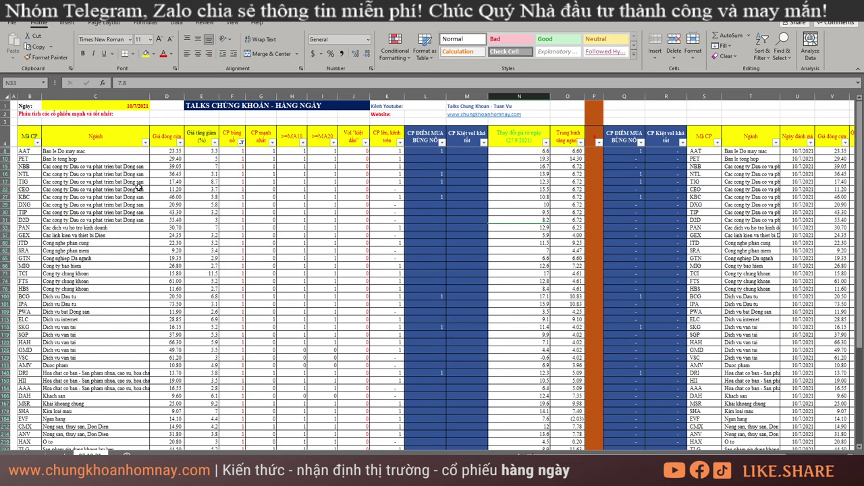
- Review the Ngành column of the filtered breakout stocks, highlighting the chemical, agriculture and seafood, sea transport and construction groups
{"action": "left_click", "coordinate": [167, 97]}
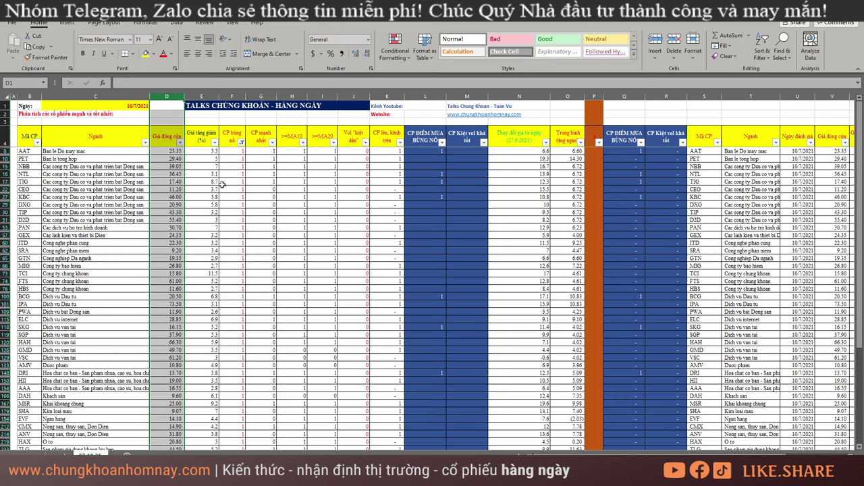
{"action": "left_click", "coordinate": [90, 152]}
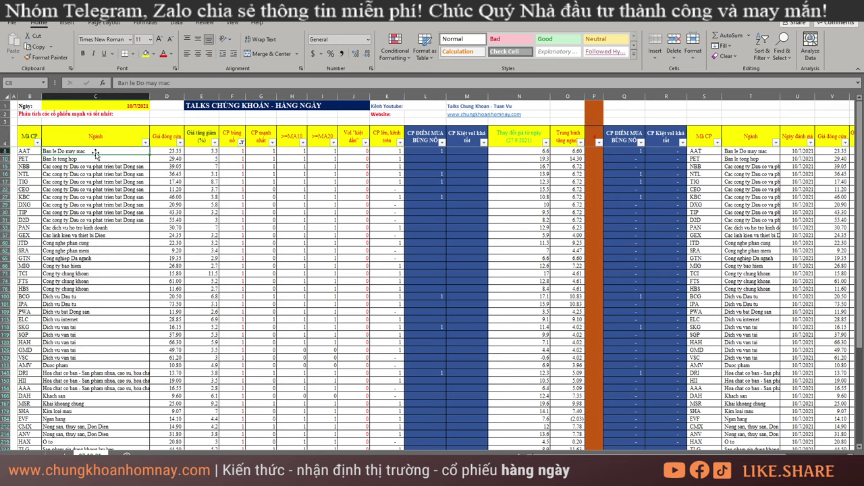
{"action": "left_click_drag", "start_coordinate": [108, 166], "coordinate": [128, 389]}
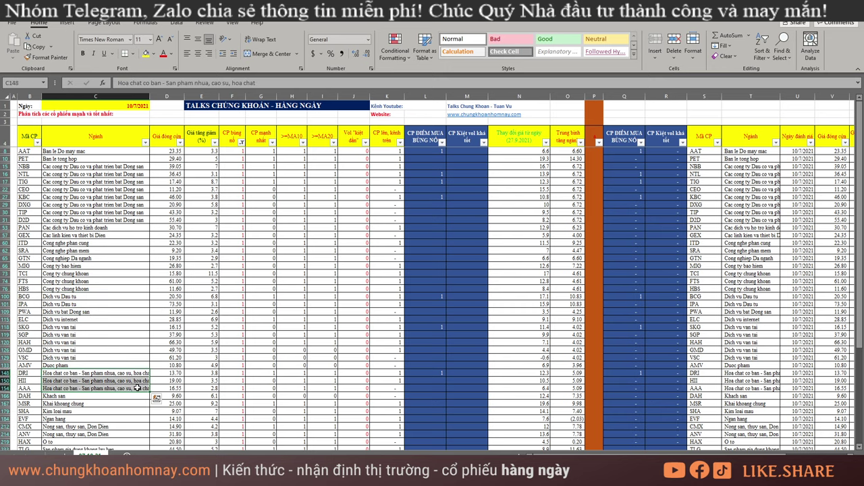
{"action": "scroll", "coordinate": [121, 364], "scroll_direction": "down", "scroll_amount": 3}
{"action": "scroll", "coordinate": [101, 341], "scroll_direction": "down", "scroll_amount": 1}
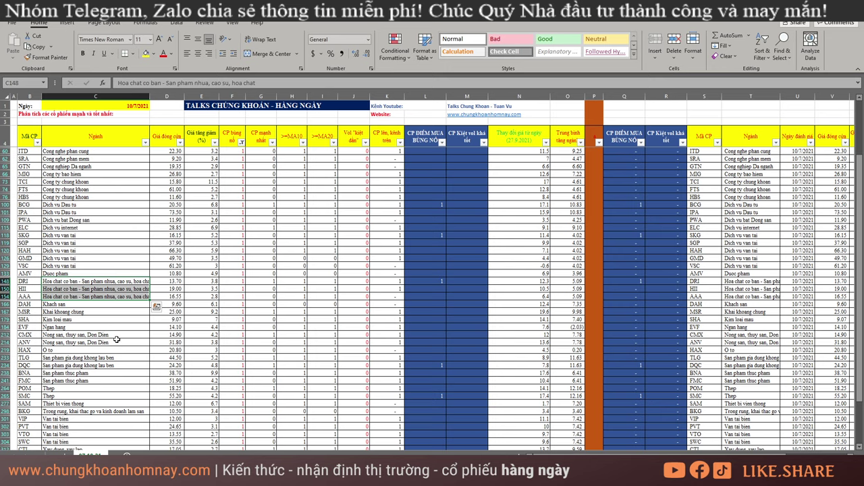
{"action": "left_click_drag", "start_coordinate": [116, 335], "coordinate": [119, 344]}
{"action": "scroll", "coordinate": [86, 335], "scroll_direction": "down", "scroll_amount": 1}
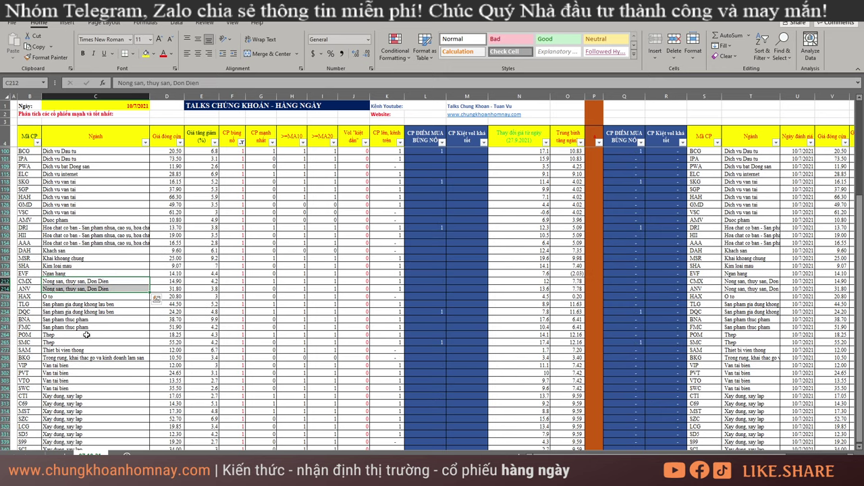
{"action": "left_click_drag", "start_coordinate": [76, 306], "coordinate": [104, 380]}
{"action": "scroll", "coordinate": [104, 381], "scroll_direction": "down", "scroll_amount": 3}
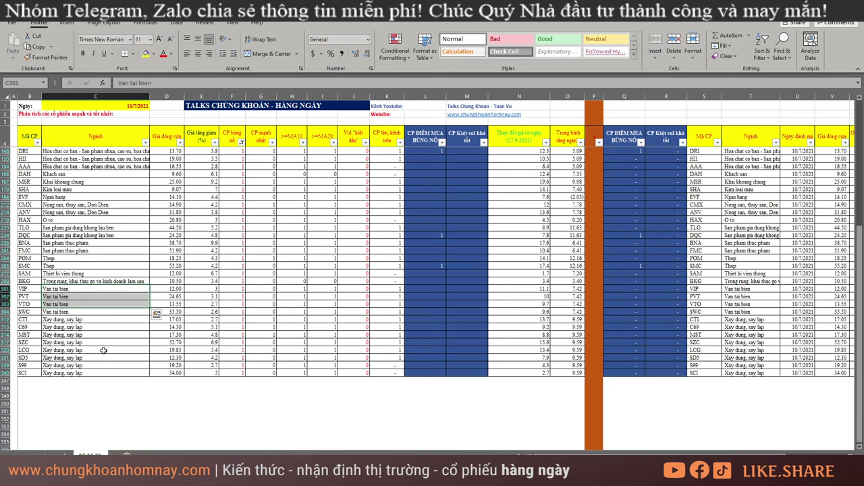
{"action": "left_click", "coordinate": [89, 320]}
{"action": "left_click_drag", "start_coordinate": [90, 319], "coordinate": [119, 376]}
{"action": "scroll", "coordinate": [151, 347], "scroll_direction": "up", "scroll_amount": 6}
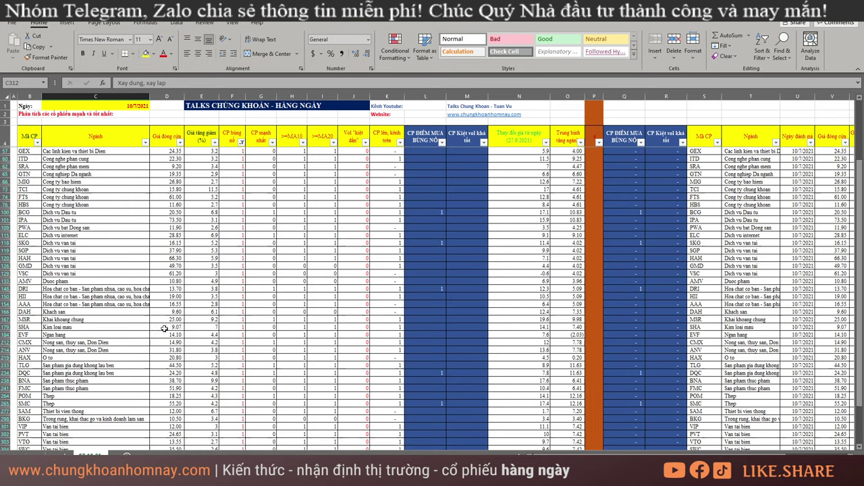
- Filter the CP ĐIỂM MUA BÙNG NỔ column to show only stocks with the value 1
{"action": "left_click", "coordinate": [237, 204]}
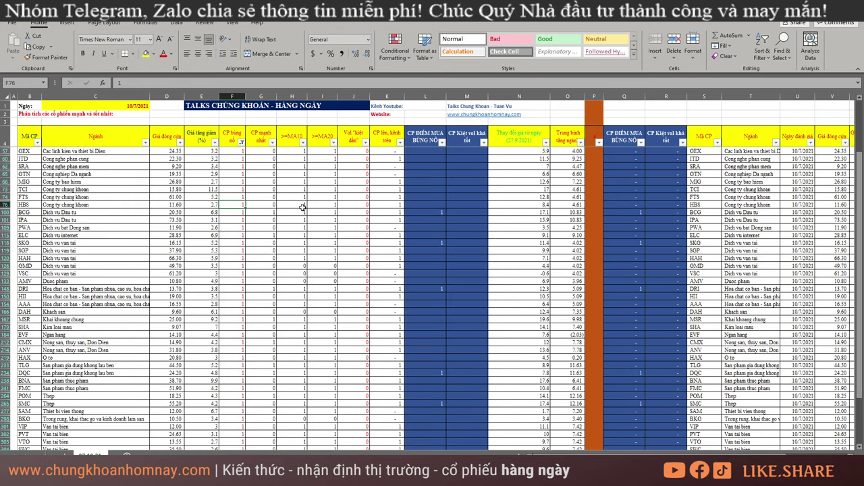
{"action": "left_click", "coordinate": [442, 142]}
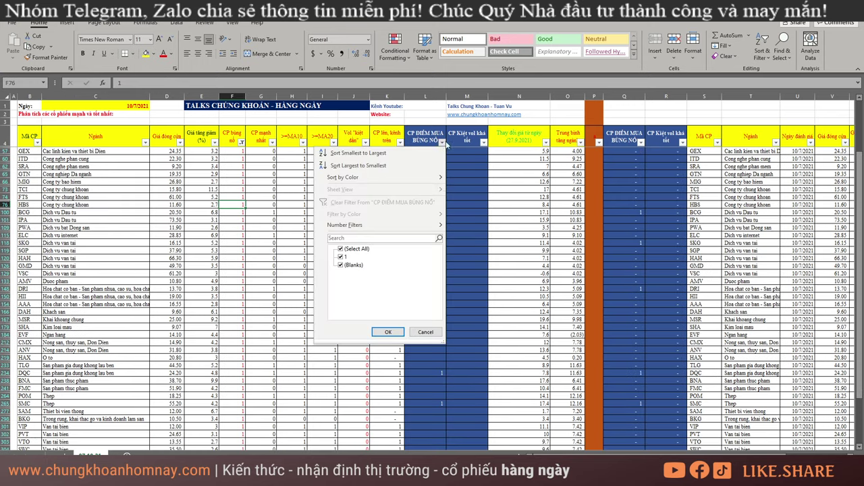
{"action": "left_click", "coordinate": [341, 249]}
{"action": "left_click", "coordinate": [340, 258]}
{"action": "left_click", "coordinate": [388, 332]}
{"action": "scroll", "coordinate": [25, 264], "scroll_direction": "up", "scroll_amount": 2}
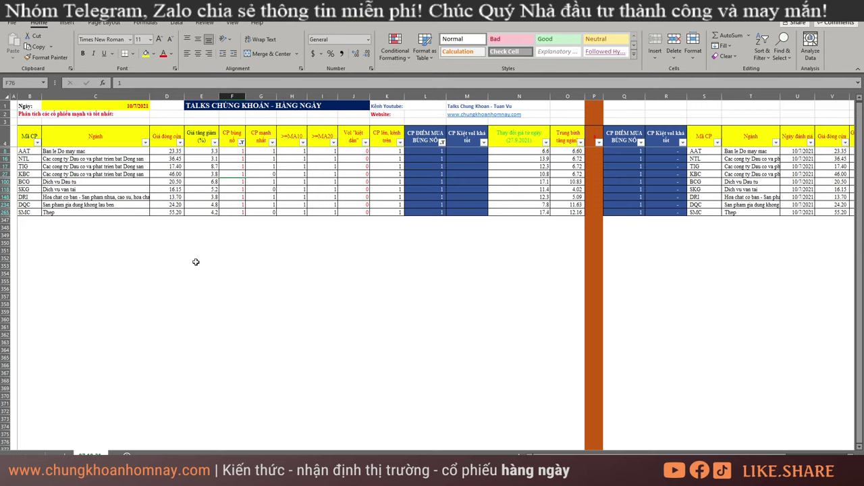
- Go through the filtered tickers one by one from NTL down to DRI
{"action": "left_click", "coordinate": [33, 159]}
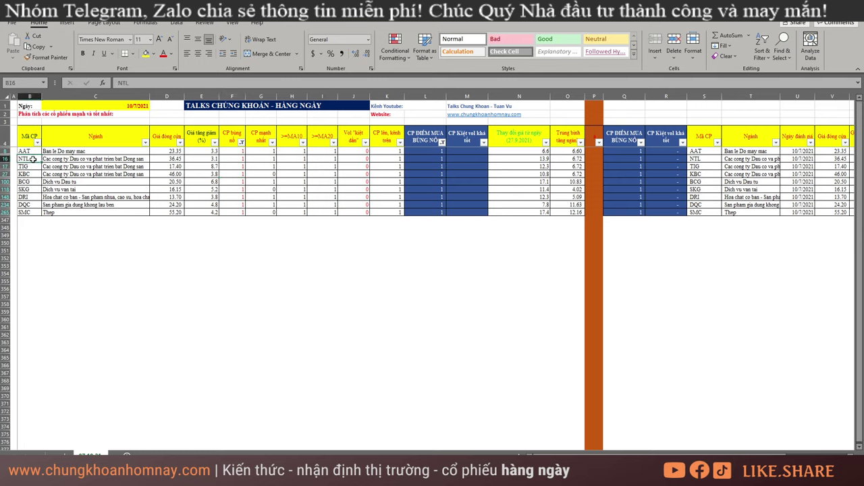
{"action": "left_click", "coordinate": [33, 167]}
{"action": "left_click", "coordinate": [35, 174]}
{"action": "left_click", "coordinate": [39, 182]}
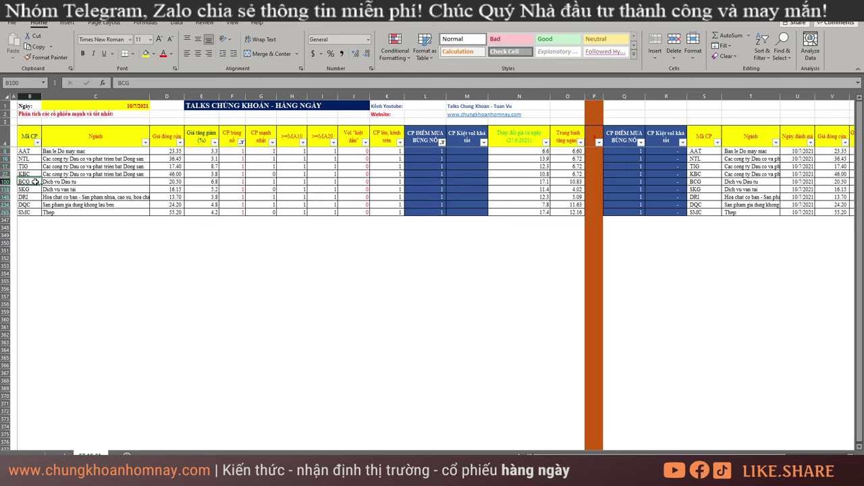
{"action": "left_click", "coordinate": [37, 189]}
{"action": "left_click", "coordinate": [37, 197]}
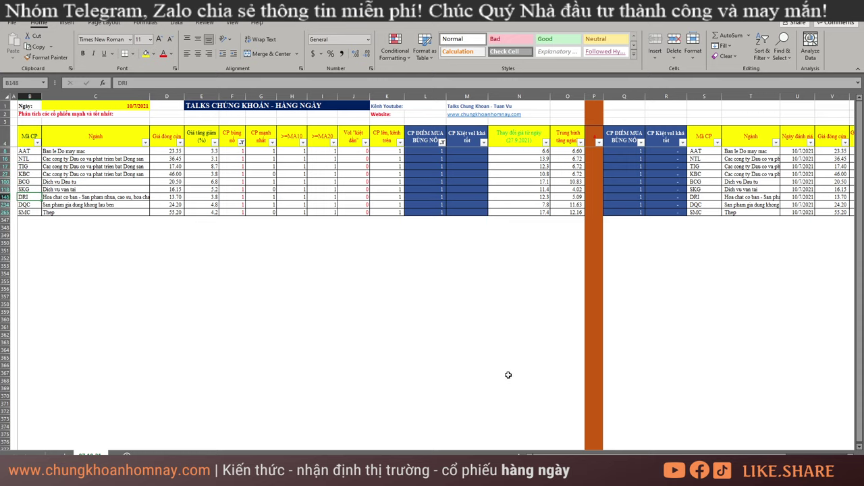
- Examine the filtered stocks' trading plan, covering the buy price, Chốt lời kỳ vọng, Cắt lỗ and Thanh lý khi giá ATC columns
{"action": "left_click_drag", "start_coordinate": [615, 455], "coordinate": [626, 454]}
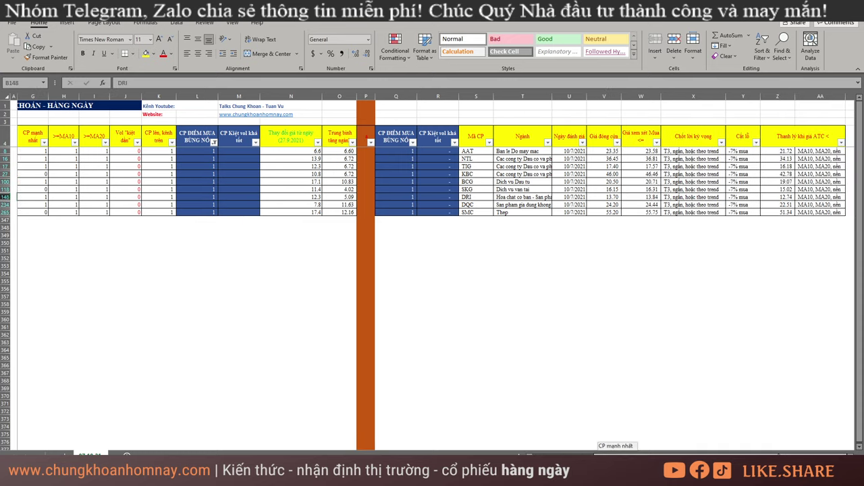
{"action": "scroll", "coordinate": [806, 423], "scroll_direction": "right", "scroll_amount": 1}
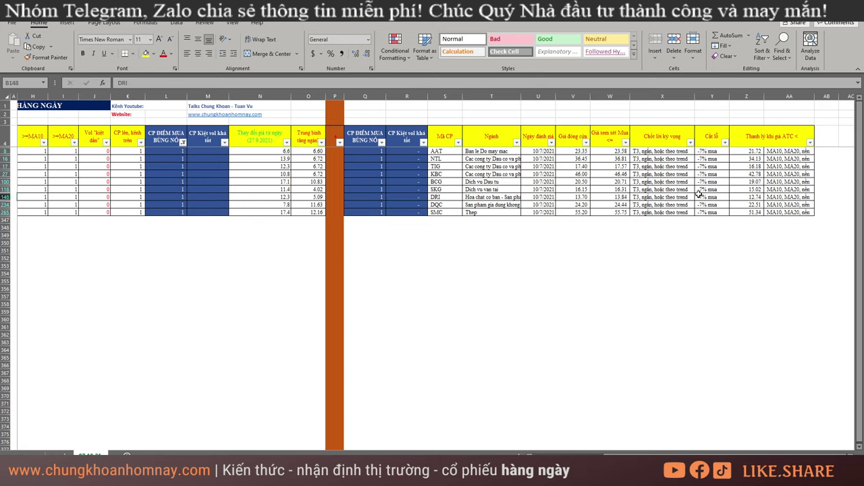
{"action": "scroll", "coordinate": [629, 434], "scroll_direction": "left", "scroll_amount": 6}
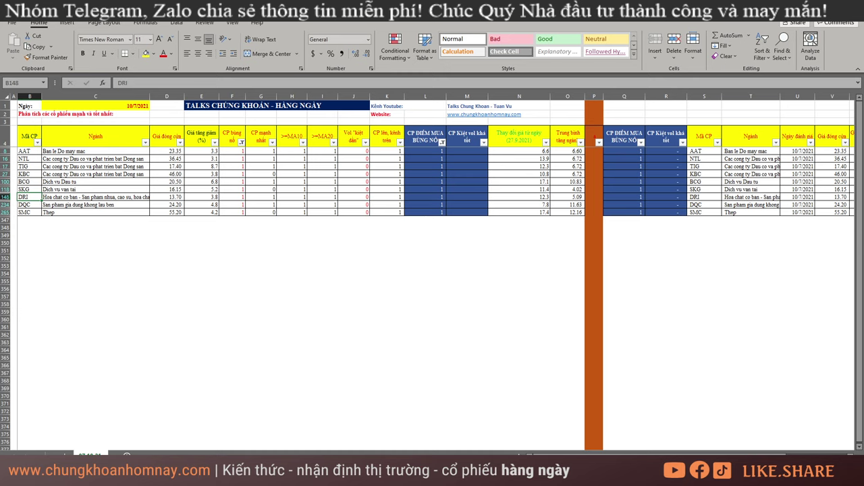
{"action": "scroll", "coordinate": [659, 397], "scroll_direction": "right", "scroll_amount": 6}
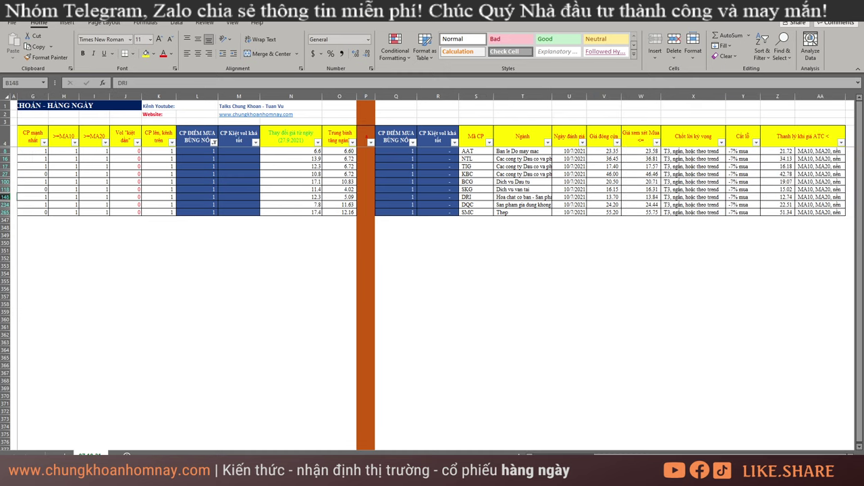
{"action": "scroll", "coordinate": [457, 240], "scroll_direction": "right", "scroll_amount": 1}
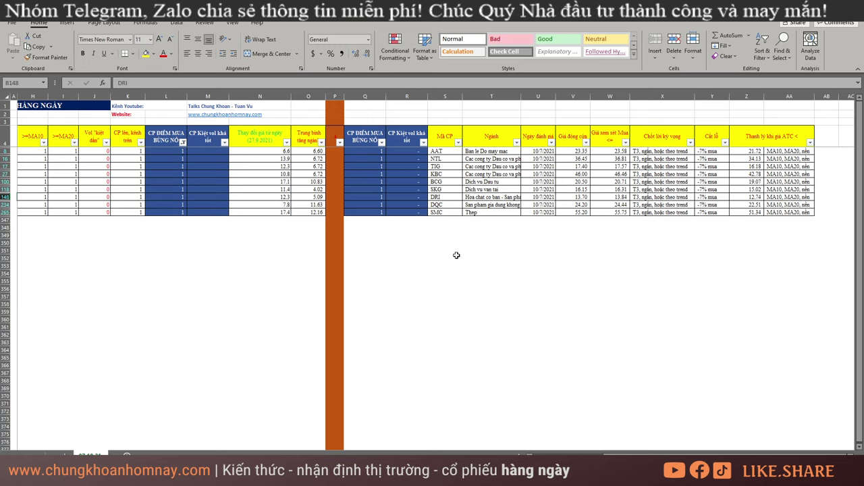
{"action": "left_click_drag", "start_coordinate": [618, 137], "coordinate": [635, 210]}
{"action": "left_click_drag", "start_coordinate": [665, 138], "coordinate": [685, 220]}
{"action": "left_click", "coordinate": [703, 150]}
{"action": "left_click_drag", "start_coordinate": [703, 150], "coordinate": [711, 201]}
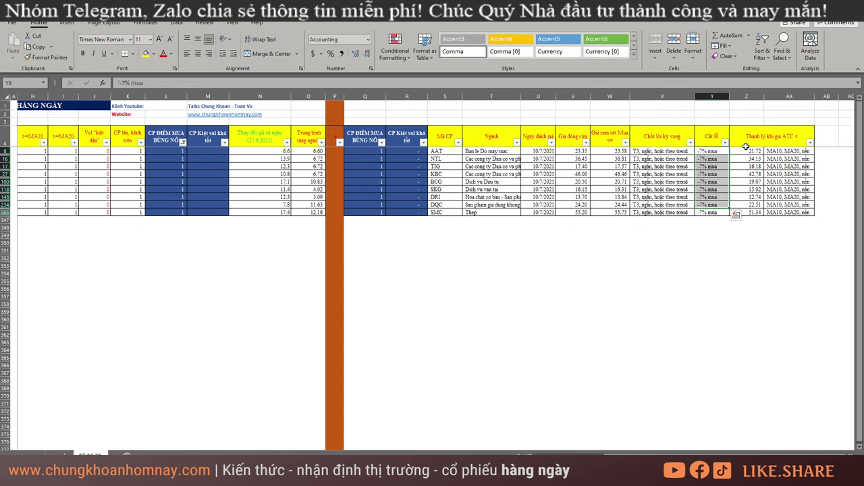
{"action": "left_click_drag", "start_coordinate": [747, 143], "coordinate": [748, 192]}
- Return to the first columns of the table and clear all filters to restore the full stock list
{"action": "left_click", "coordinate": [497, 390]}
{"action": "left_click_drag", "start_coordinate": [687, 455], "coordinate": [614, 455]}
{"action": "left_click", "coordinate": [362, 327]}
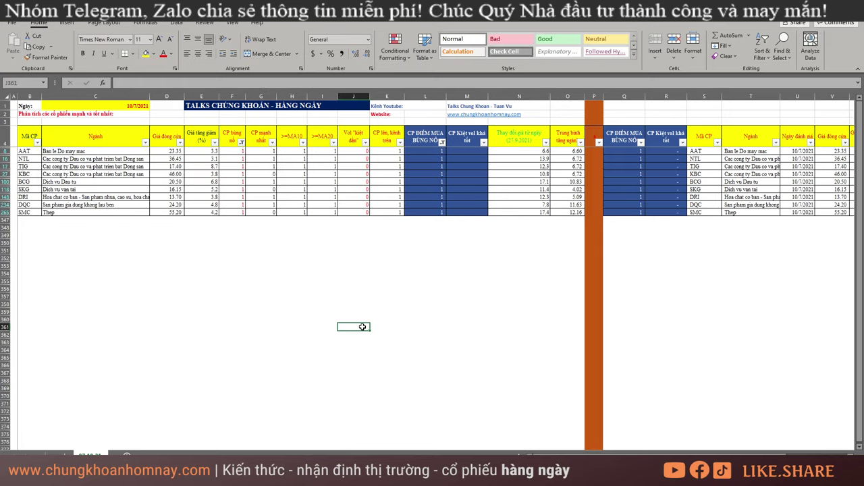
{"action": "key", "text": "alt+a"}
{"action": "key", "text": "c"}
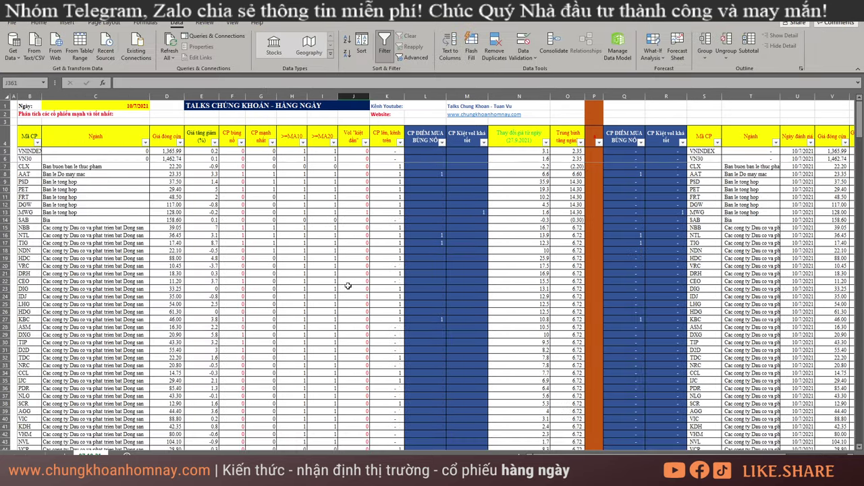
- Filter the Vol "kiệt dần" column to show only stocks with the value 1
{"action": "left_click", "coordinate": [391, 266]}
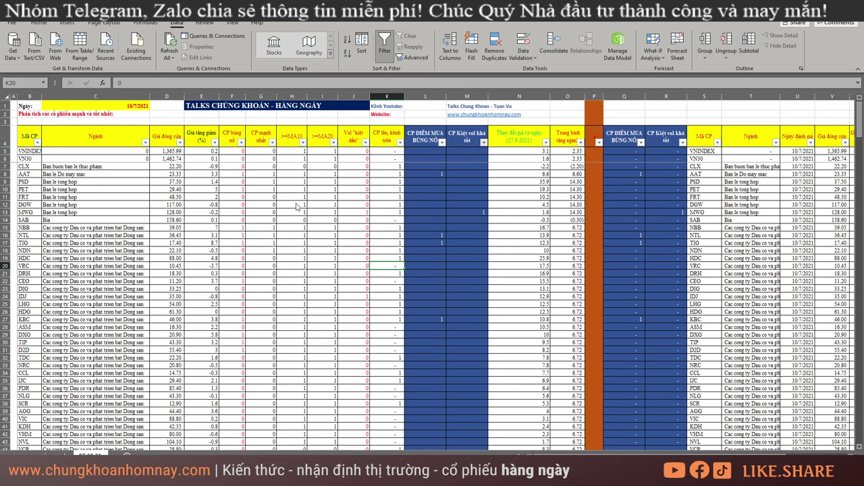
{"action": "left_click", "coordinate": [365, 142]}
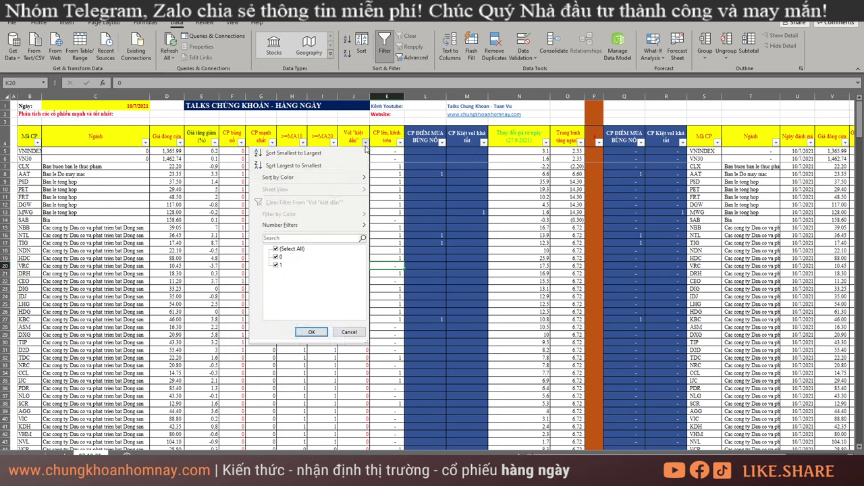
{"action": "left_click", "coordinate": [291, 249]}
{"action": "left_click", "coordinate": [277, 265]}
{"action": "left_click", "coordinate": [315, 332]}
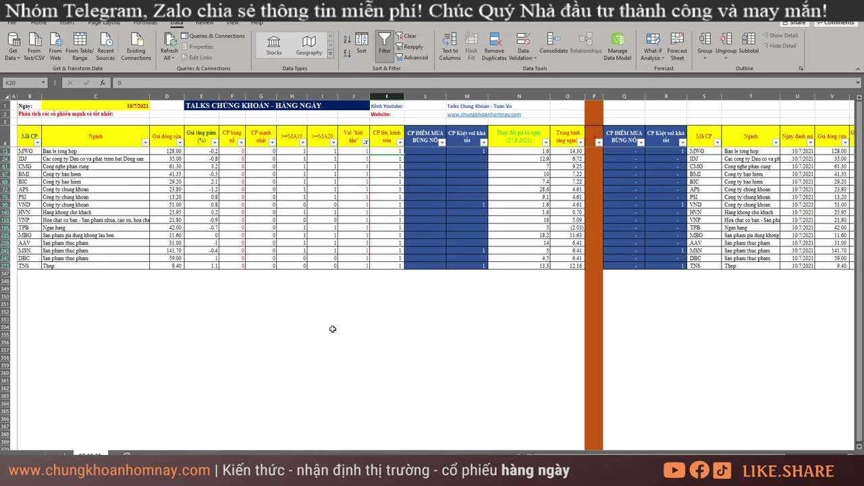
- Filter the CP Kiệt vol khá tốt column to show only stocks with the value 1
{"action": "left_click", "coordinate": [479, 144]}
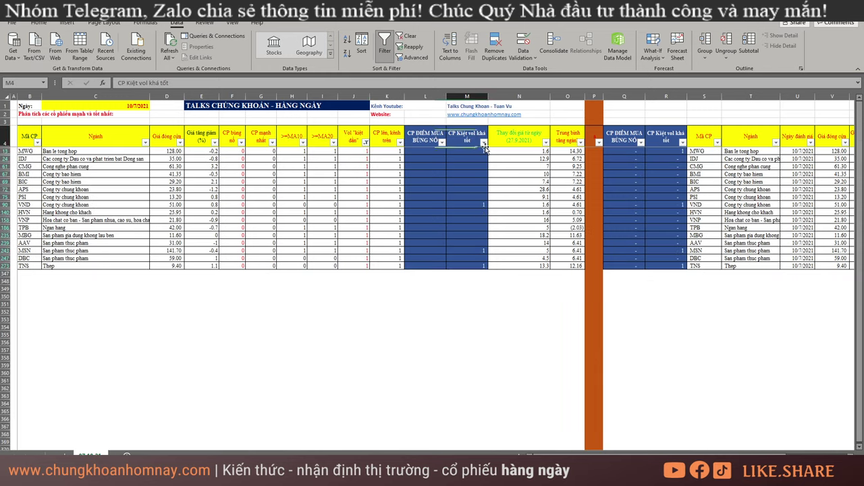
{"action": "left_click", "coordinate": [484, 143]}
{"action": "left_click", "coordinate": [404, 249]}
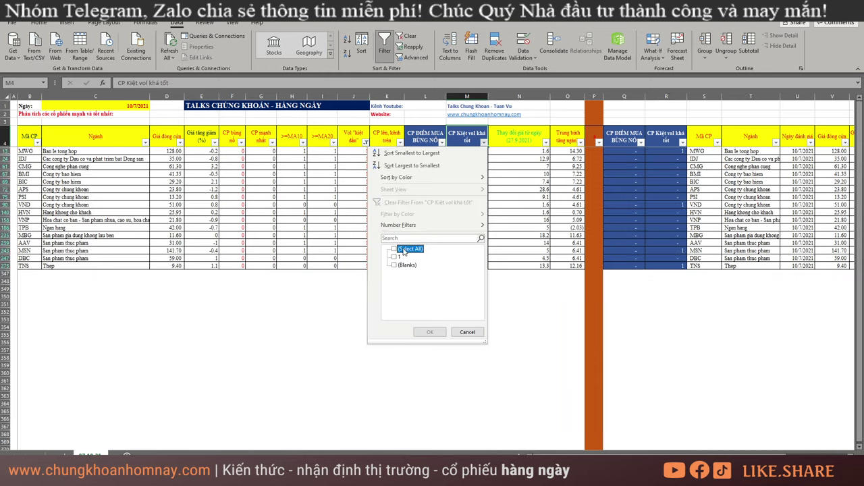
{"action": "left_click", "coordinate": [395, 257]}
{"action": "left_click", "coordinate": [432, 333]}
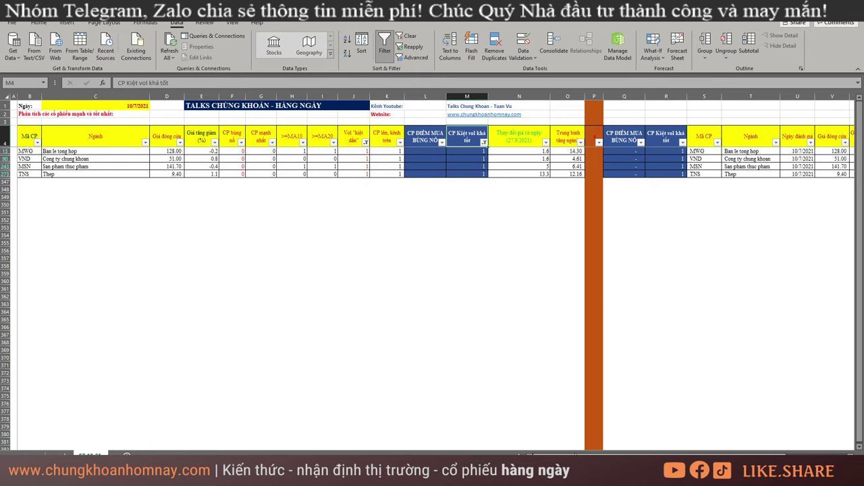
- Examine the trading plan columns of the filtered volume-exhaustion stocks, from Mã CP through Thanh lý khi giá ATC
{"action": "left_click_drag", "start_coordinate": [578, 456], "coordinate": [734, 434]}
{"action": "left_click_drag", "start_coordinate": [484, 152], "coordinate": [769, 180]}
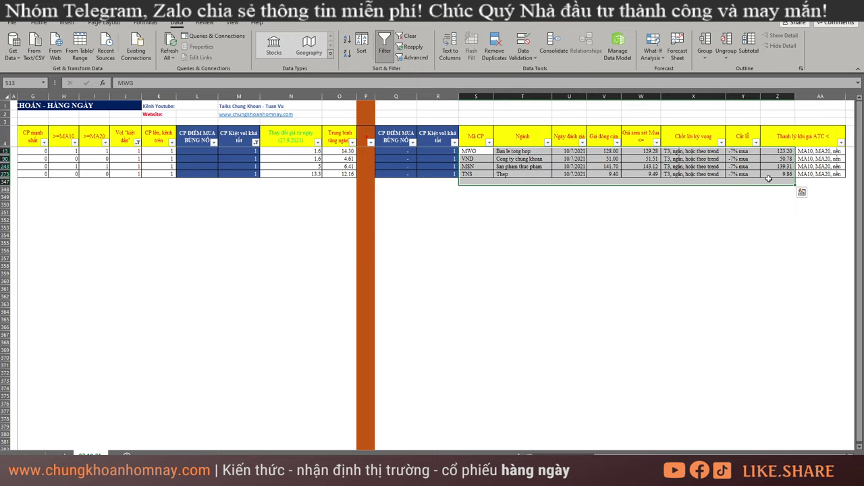
{"action": "left_click", "coordinate": [742, 245]}
- Return to the first columns of the table and clear all filters so every stock is listed
{"action": "scroll", "coordinate": [399, 319], "scroll_direction": "left", "scroll_amount": 5}
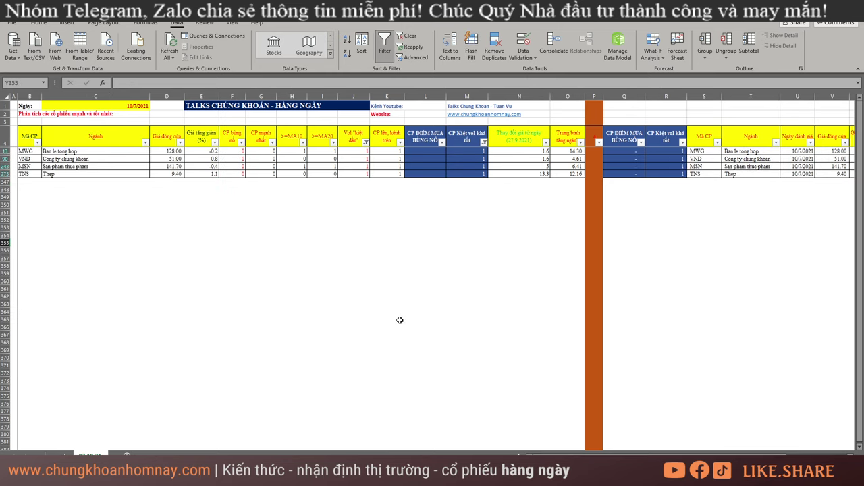
{"action": "left_click", "coordinate": [364, 275]}
{"action": "key", "text": "alt+a"}
{"action": "key", "text": "c"}
{"action": "left_click", "coordinate": [289, 241]}
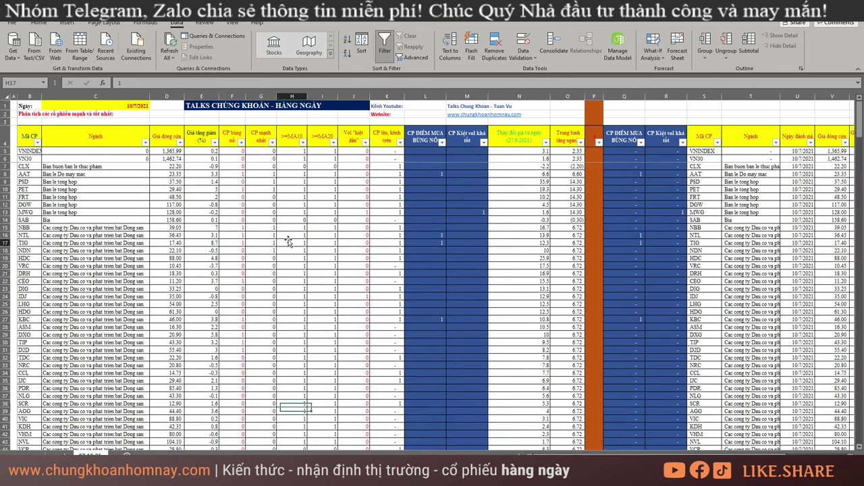
- Filter the CP mạnh nhất column to show only stocks with the value 1
{"action": "left_click", "coordinate": [273, 142]}
{"action": "left_click", "coordinate": [197, 250]}
{"action": "left_click", "coordinate": [186, 265]}
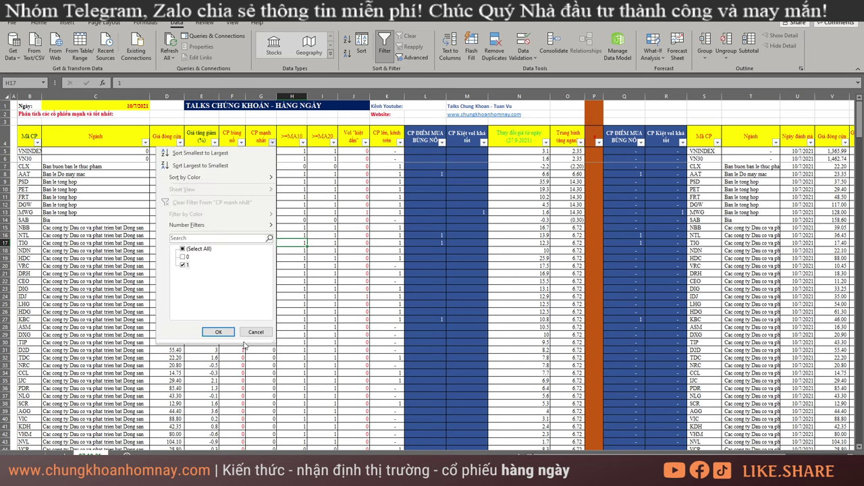
{"action": "left_click", "coordinate": [219, 332]}
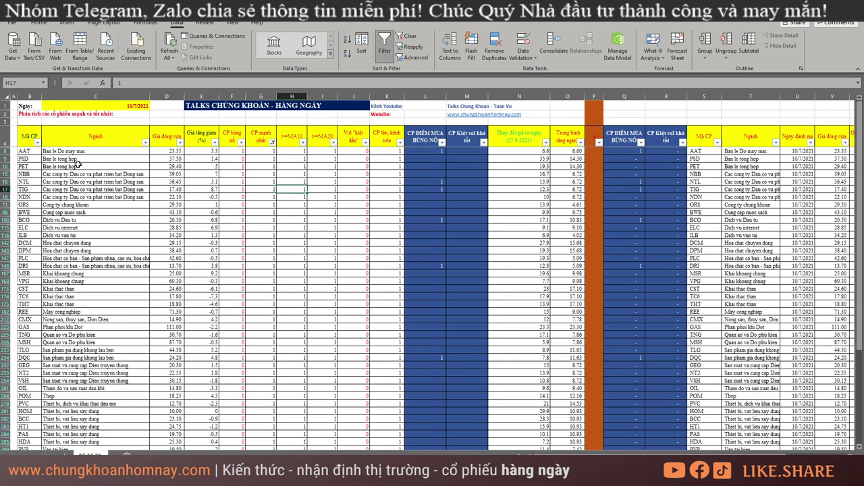
- Look through the filtered strongest stocks from AAT down to CTR and return to the start of the list
{"action": "left_click_drag", "start_coordinate": [26, 154], "coordinate": [407, 411]}
{"action": "scroll", "coordinate": [412, 398], "scroll_direction": "down", "scroll_amount": 4}
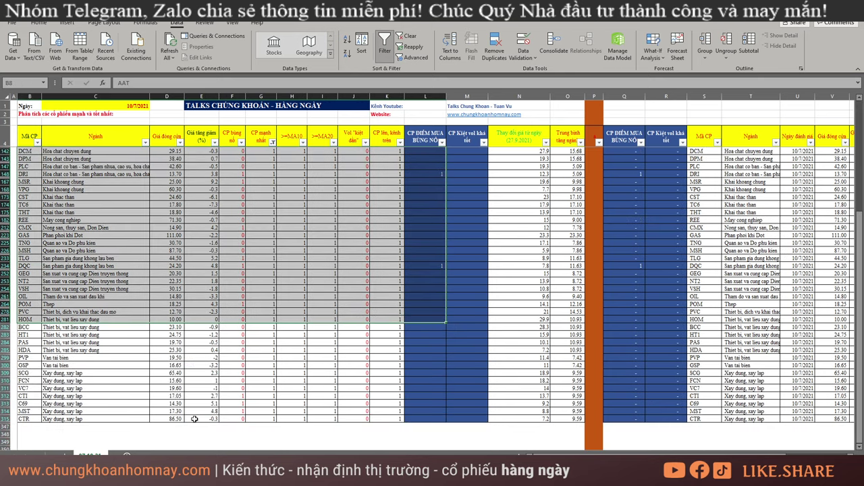
{"action": "scroll", "coordinate": [274, 378], "scroll_direction": "up", "scroll_amount": 4}
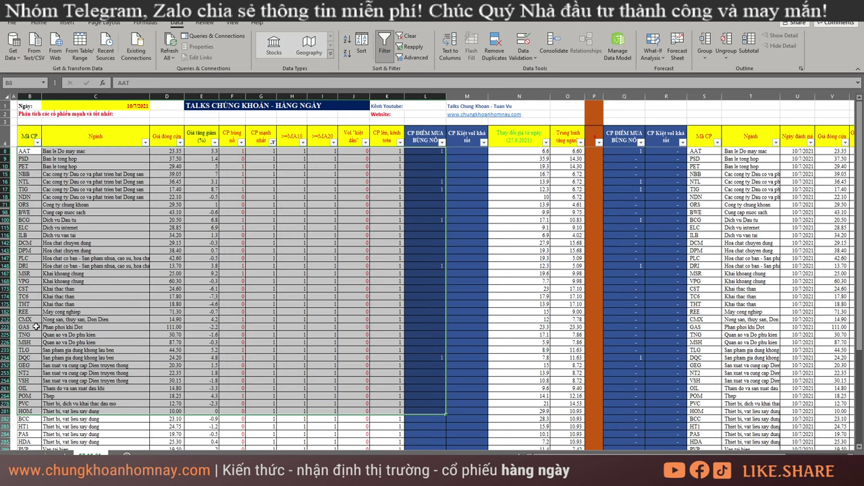
{"action": "left_click", "coordinate": [228, 229]}
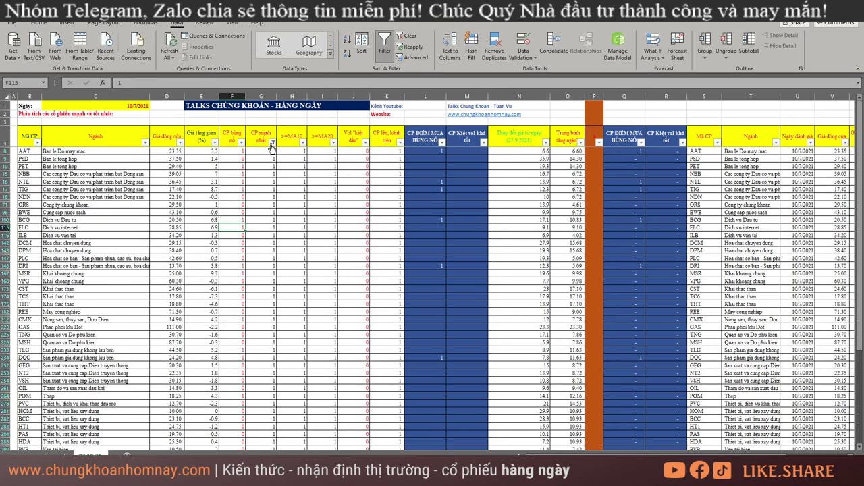
- Clear the CP mạnh nhất filter and filter the >=MA10 column to show only stocks with the value 1
{"action": "left_click", "coordinate": [245, 206]}
{"action": "key", "text": "alt+a"}
{"action": "key", "text": "c"}
{"action": "left_click", "coordinate": [264, 210]}
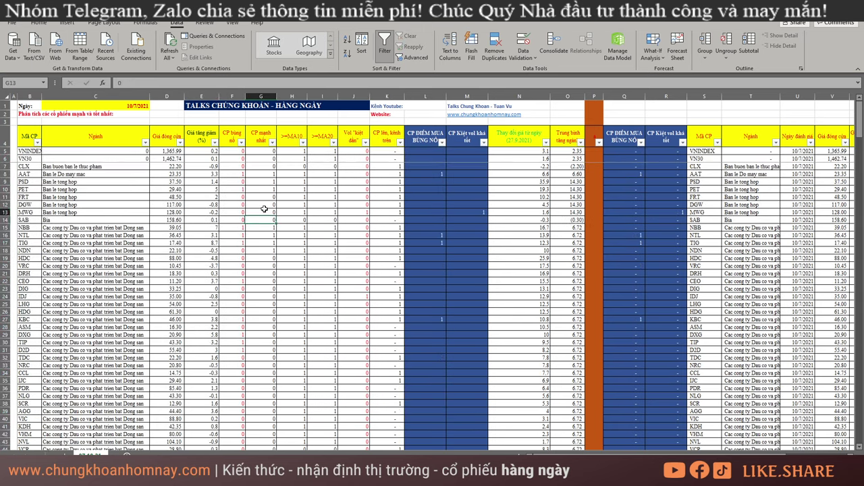
{"action": "left_click", "coordinate": [303, 143]}
{"action": "left_click", "coordinate": [223, 250]}
{"action": "left_click", "coordinate": [214, 264]}
{"action": "left_click", "coordinate": [248, 332]}
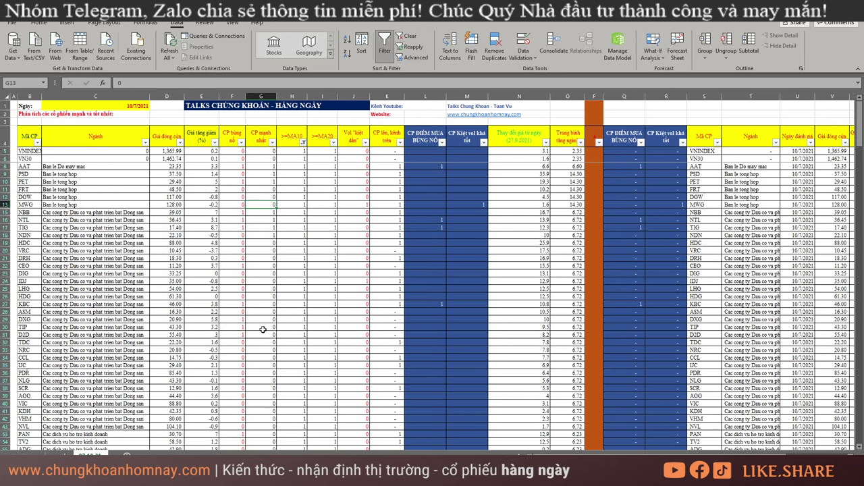
- Examine the Ngành column of the stocks above MA10, from Ban le tong hop down to the Ngan hang group
{"action": "left_click_drag", "start_coordinate": [82, 174], "coordinate": [141, 379]}
{"action": "scroll", "coordinate": [139, 366], "scroll_direction": "down", "scroll_amount": 3}
{"action": "scroll", "coordinate": [139, 366], "scroll_direction": "down", "scroll_amount": 6}
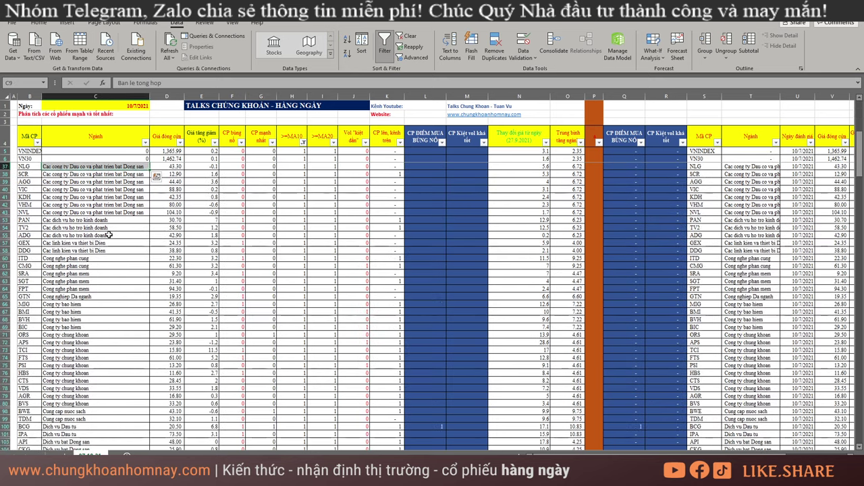
{"action": "left_click_drag", "start_coordinate": [108, 235], "coordinate": [128, 422]}
{"action": "scroll", "coordinate": [133, 338], "scroll_direction": "down", "scroll_amount": 8}
{"action": "left_click_drag", "start_coordinate": [114, 258], "coordinate": [137, 393]}
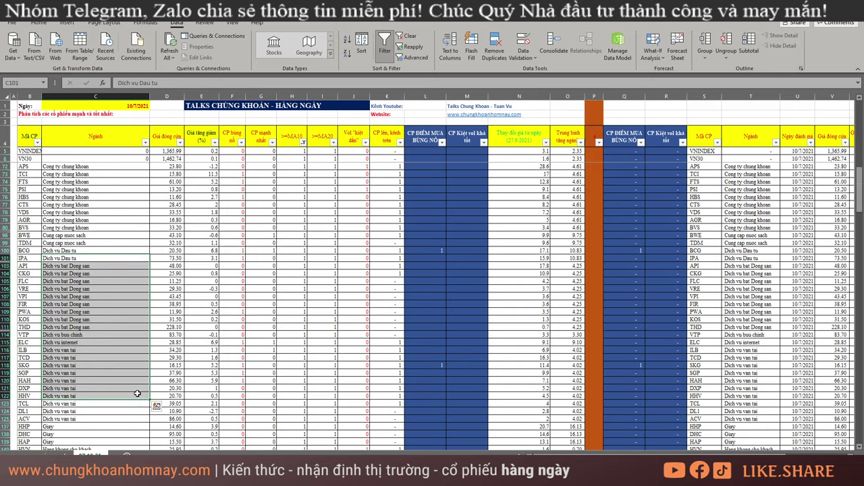
{"action": "scroll", "coordinate": [112, 329], "scroll_direction": "down", "scroll_amount": 5}
{"action": "scroll", "coordinate": [110, 330], "scroll_direction": "down", "scroll_amount": 5}
{"action": "left_click_drag", "start_coordinate": [105, 249], "coordinate": [101, 369]}
{"action": "scroll", "coordinate": [91, 369], "scroll_direction": "down", "scroll_amount": 5}
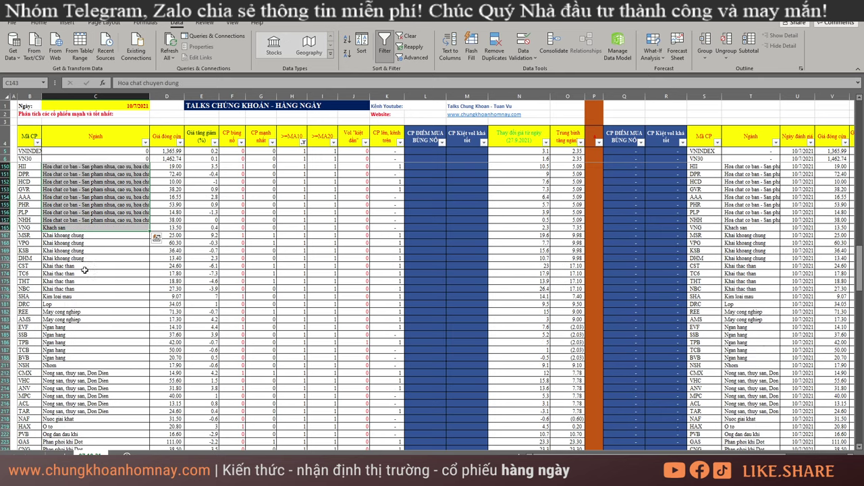
{"action": "left_click_drag", "start_coordinate": [88, 272], "coordinate": [87, 296]}
{"action": "left_click_drag", "start_coordinate": [63, 327], "coordinate": [70, 350]}
{"action": "left_click", "coordinate": [62, 344]}
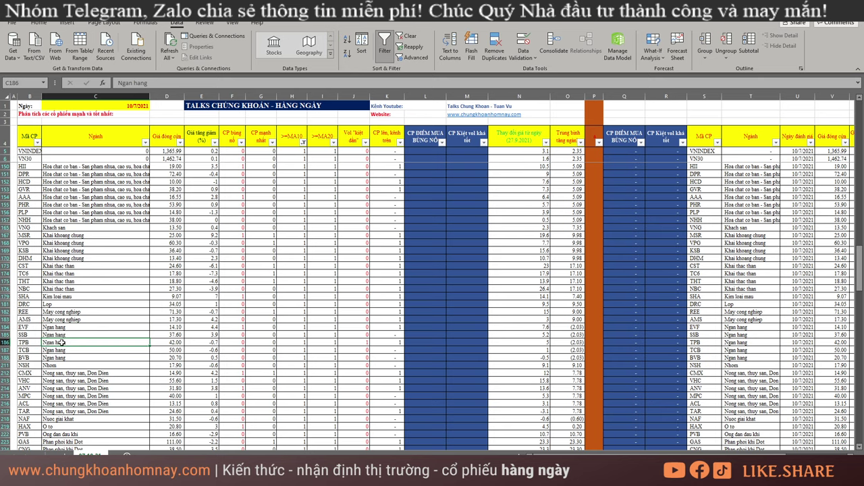
- Continue through the Ngành groups from Nong san, thuy san down to Xay dung, xay lap, and return to the first stocks
{"action": "scroll", "coordinate": [83, 334], "scroll_direction": "down", "scroll_amount": 4}
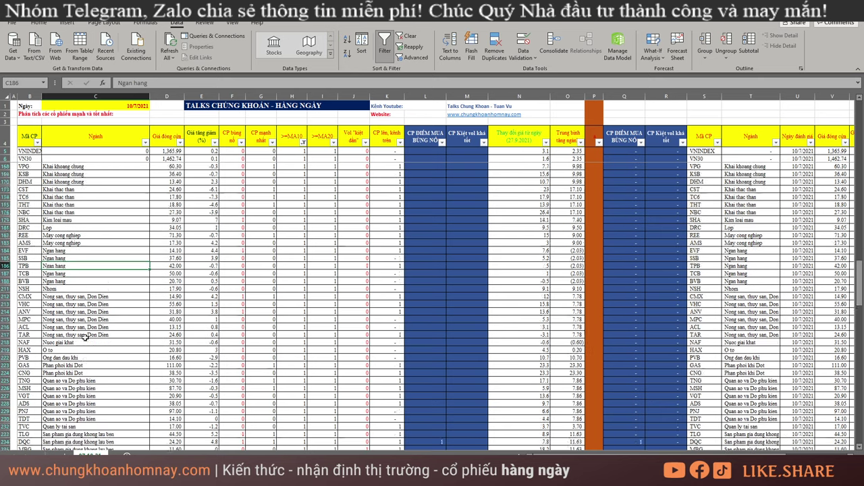
{"action": "left_click_drag", "start_coordinate": [81, 281], "coordinate": [81, 312]}
{"action": "scroll", "coordinate": [80, 333], "scroll_direction": "down", "scroll_amount": 4}
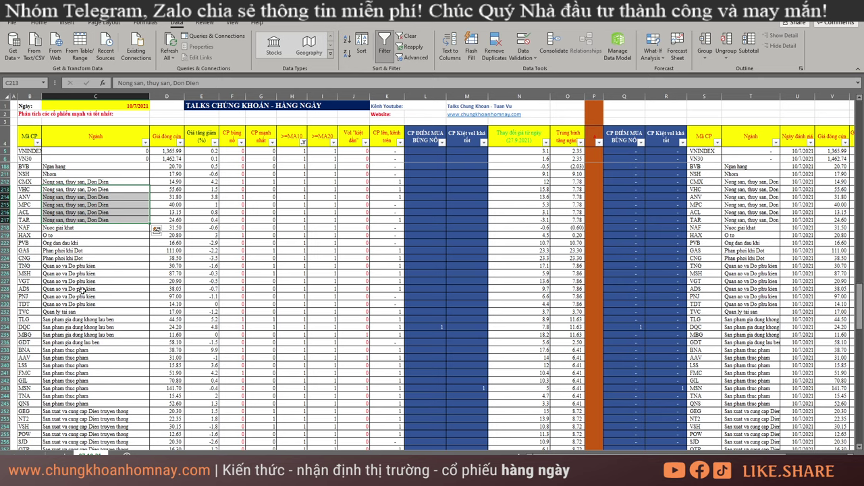
{"action": "left_click_drag", "start_coordinate": [81, 266], "coordinate": [80, 389]}
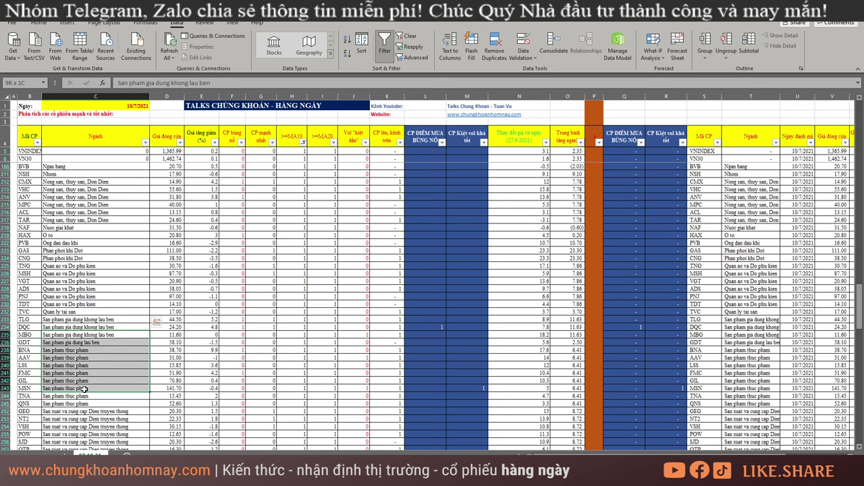
{"action": "scroll", "coordinate": [88, 338], "scroll_direction": "down", "scroll_amount": 6}
{"action": "left_click_drag", "start_coordinate": [92, 289], "coordinate": [102, 381]}
{"action": "scroll", "coordinate": [111, 385], "scroll_direction": "down", "scroll_amount": 11}
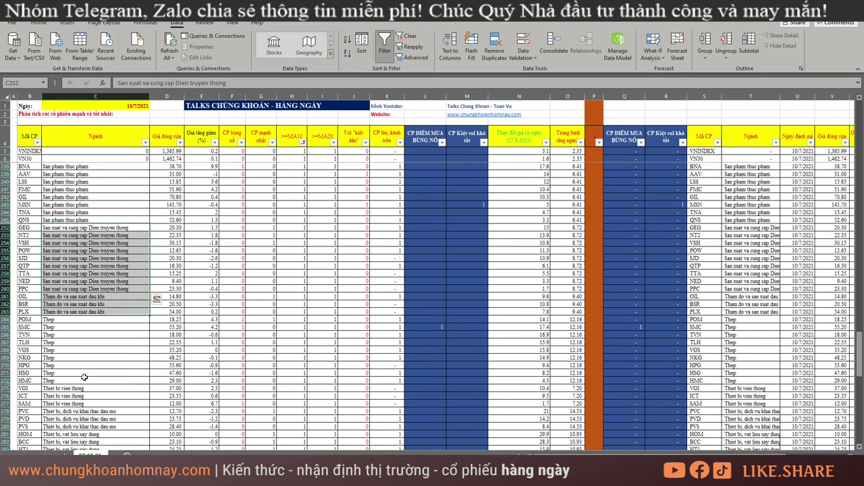
{"action": "left_click_drag", "start_coordinate": [66, 258], "coordinate": [113, 389]}
{"action": "scroll", "coordinate": [94, 379], "scroll_direction": "down", "scroll_amount": 7}
{"action": "scroll", "coordinate": [83, 365], "scroll_direction": "up", "scroll_amount": 15}
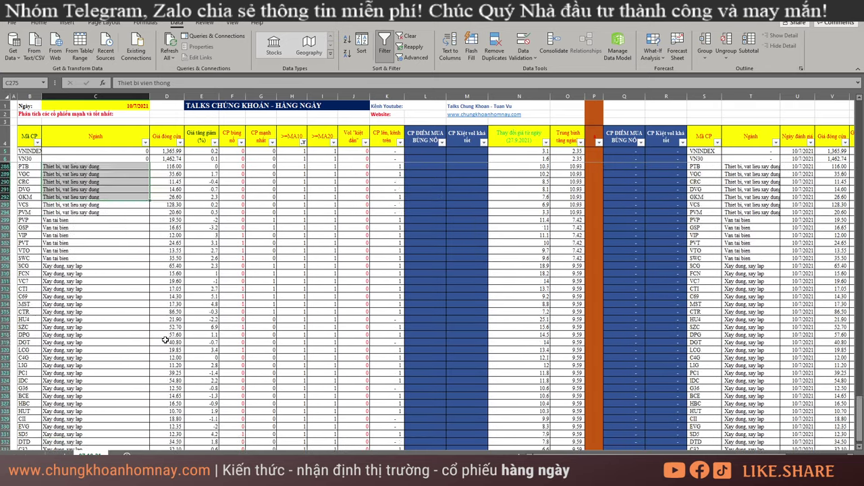
{"action": "scroll", "coordinate": [166, 340], "scroll_direction": "up", "scroll_amount": 20}
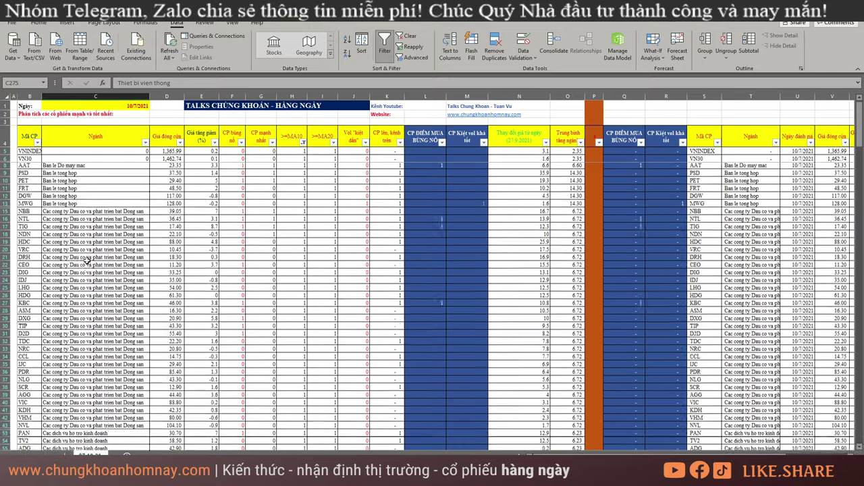
- Review the sector rows from ~KhiDot to ~BaoHiem on the sector summary sheet, and return to the stock sheet
{"action": "left_click", "coordinate": [63, 451]}
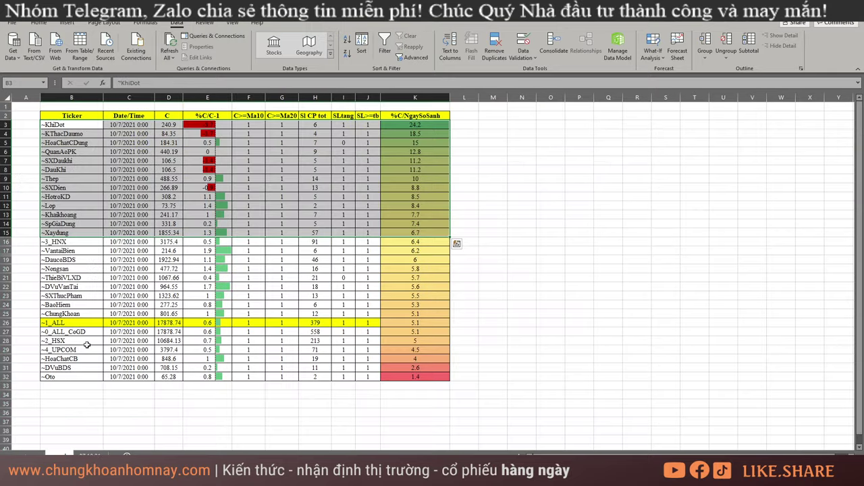
{"action": "left_click_drag", "start_coordinate": [64, 127], "coordinate": [417, 309]}
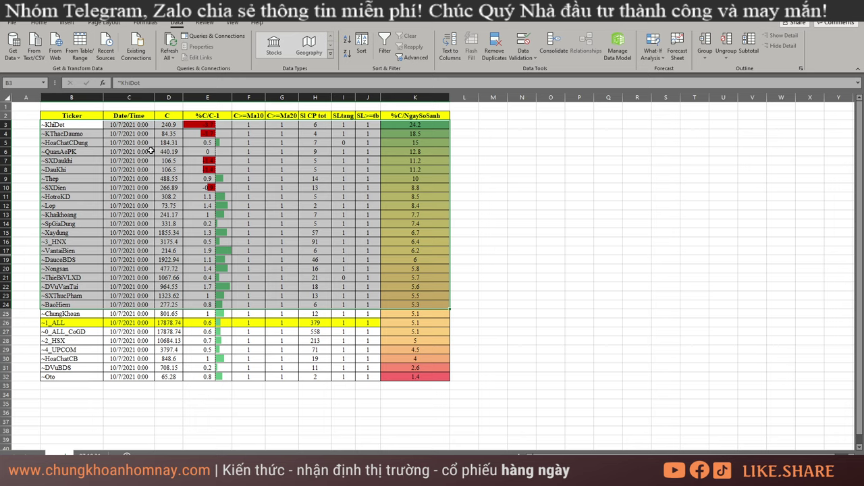
{"action": "left_click", "coordinate": [90, 454]}
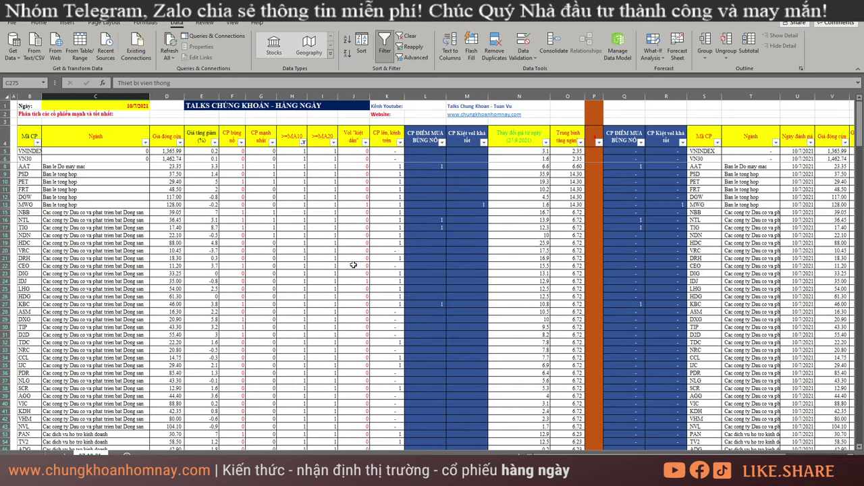
- Look over the stock table's signal columns, its >=MA10 column and the trading plan columns
{"action": "left_click", "coordinate": [273, 243]}
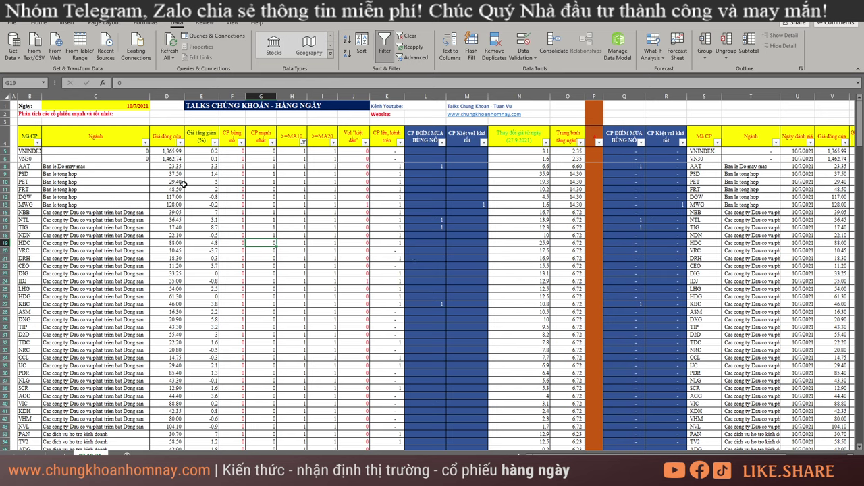
{"action": "mouse_move", "coordinate": [25, 135]}
{"action": "left_mouse_down"}
{"action": "mouse_move", "coordinate": [309, 295]}
{"action": "mouse_move", "coordinate": [485, 381]}
{"action": "left_mouse_up"}
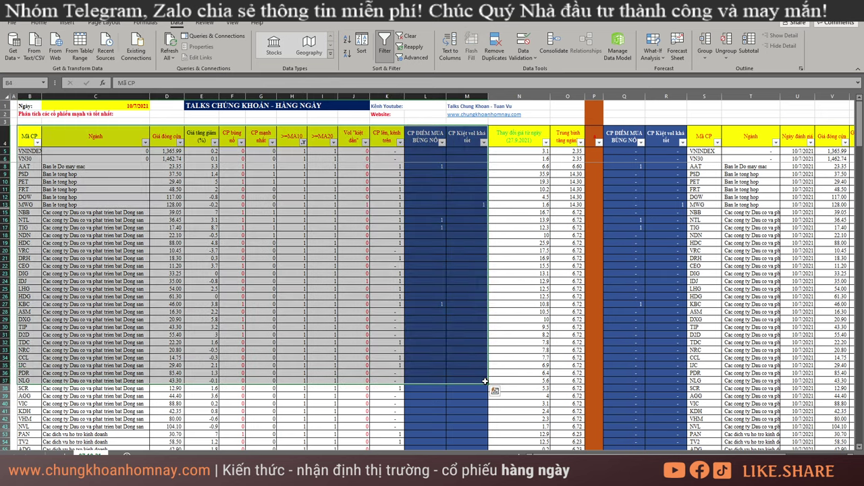
{"action": "left_click_drag", "start_coordinate": [295, 137], "coordinate": [295, 295]}
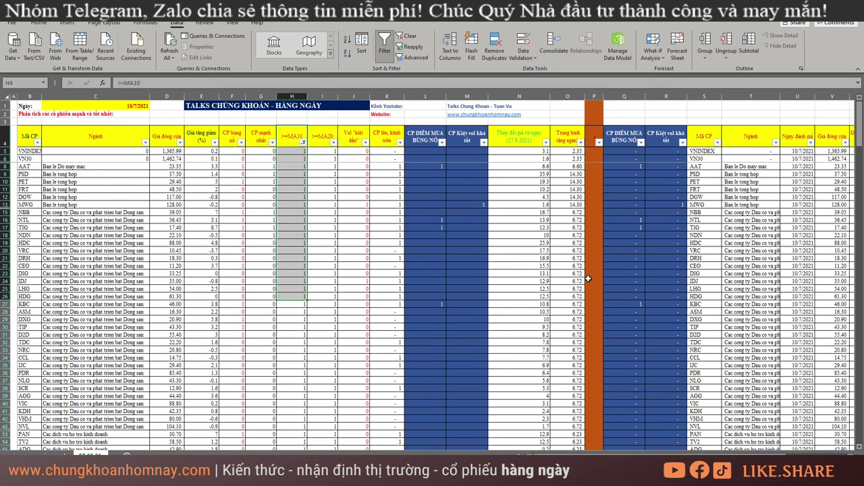
{"action": "left_click_drag", "start_coordinate": [565, 452], "coordinate": [625, 453]}
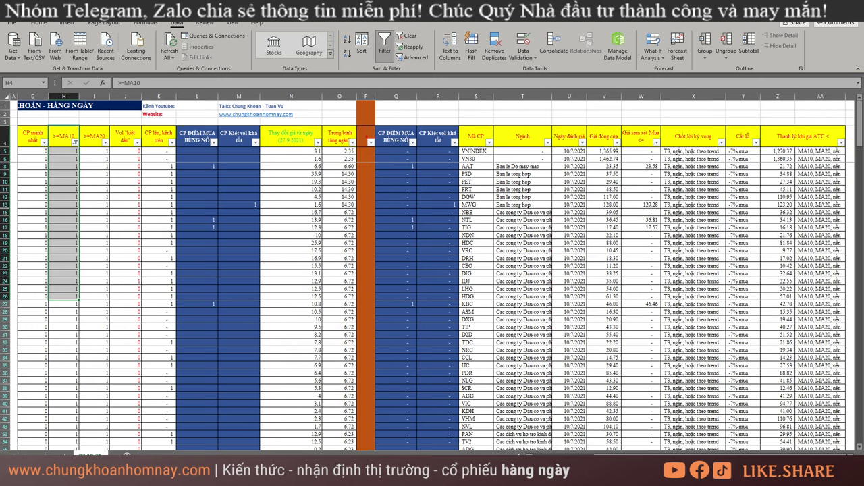
- Reopen the sector summary sheet and go over the Ticker column from ~KhiDot down to ~SXThucPham
{"action": "left_click", "coordinate": [57, 450]}
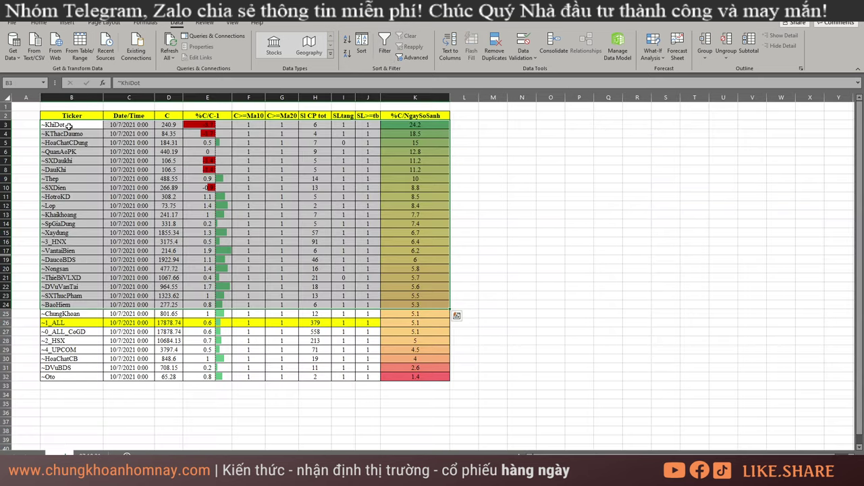
{"action": "left_click_drag", "start_coordinate": [68, 127], "coordinate": [88, 147]}
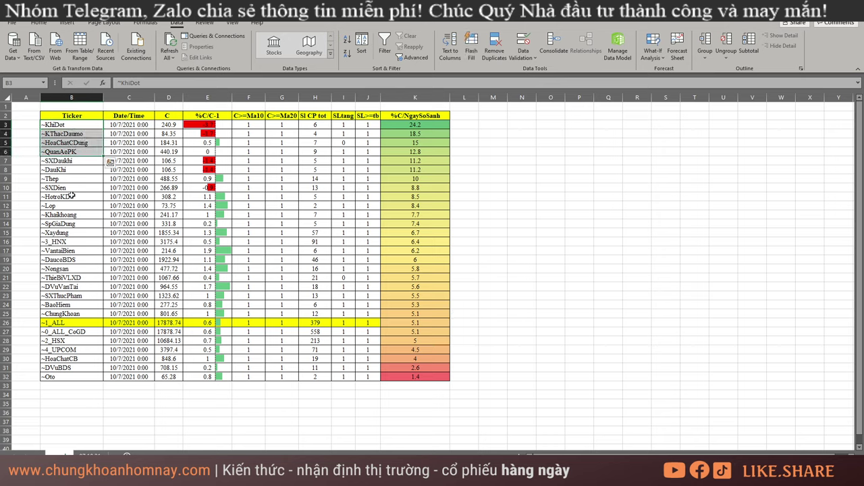
{"action": "left_click_drag", "start_coordinate": [80, 143], "coordinate": [95, 301]}
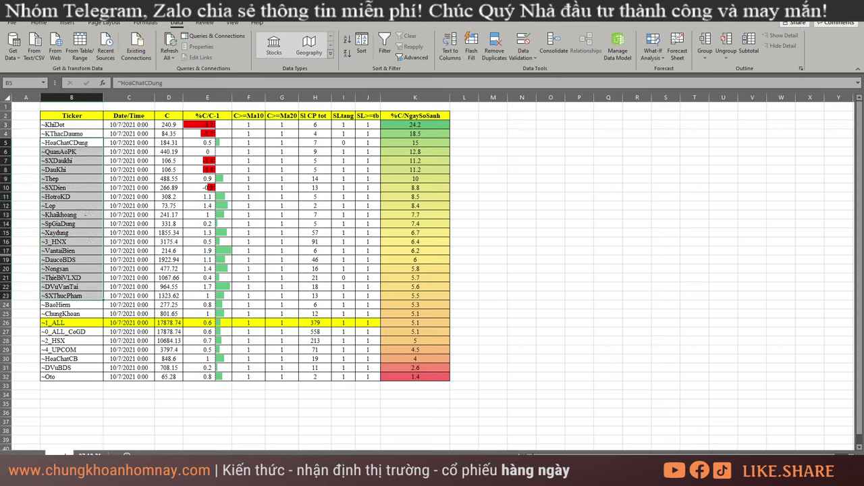
- Switch to AmiBroker and widen the Analysis4 window to show its scan result columns
{"action": "key", "text": "alt+Tab"}
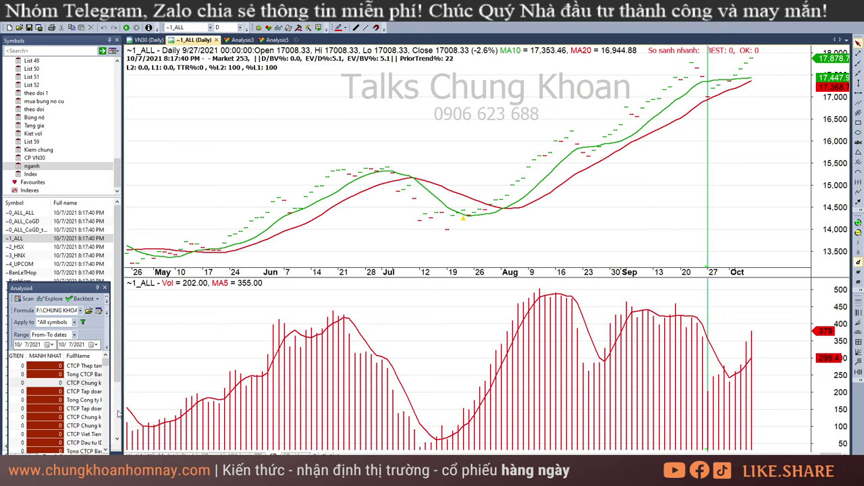
{"action": "left_click_drag", "start_coordinate": [110, 412], "coordinate": [694, 415]}
{"action": "left_click_drag", "start_coordinate": [527, 455], "coordinate": [466, 455]}
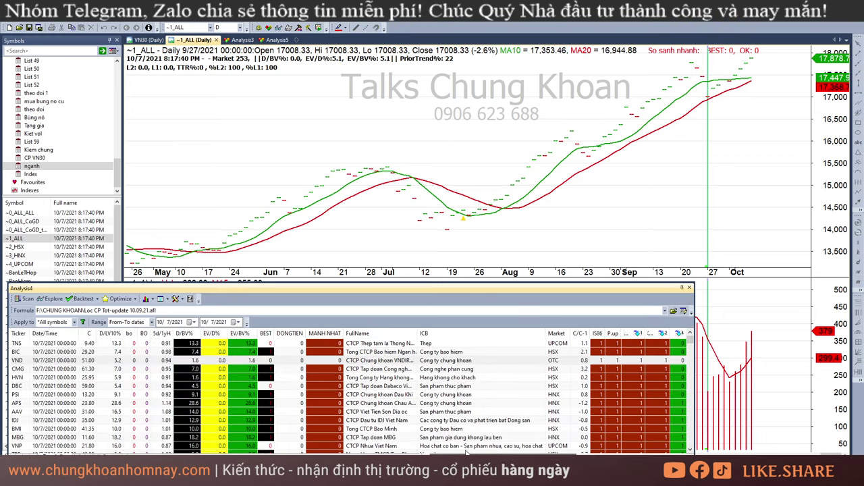
- Sort the scan results by ICB, adding descending secondary sorts on MANH NHAT, BEST and EV/BV%
{"action": "left_click", "coordinate": [448, 333]}
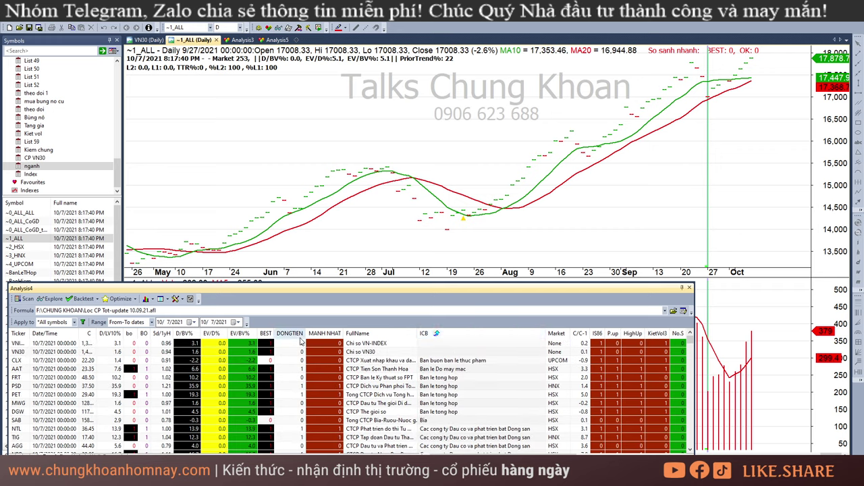
{"action": "right_click", "coordinate": [327, 336]}
{"action": "left_click", "coordinate": [333, 354]}
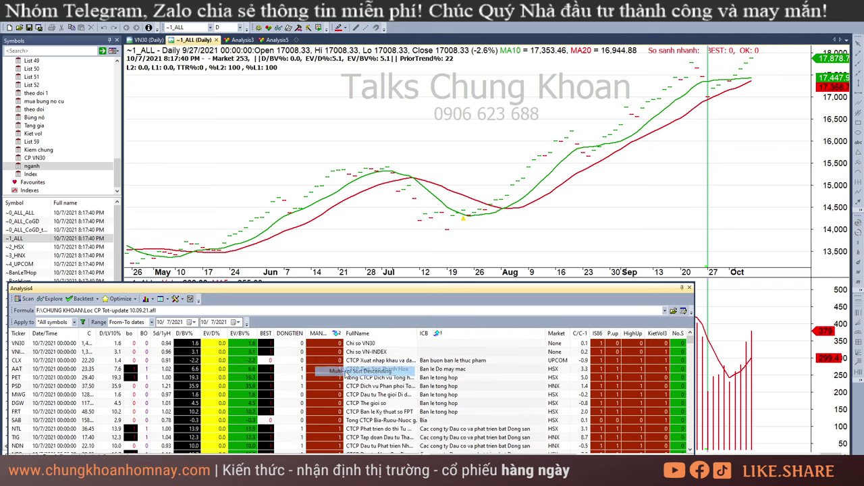
{"action": "right_click", "coordinate": [266, 336]}
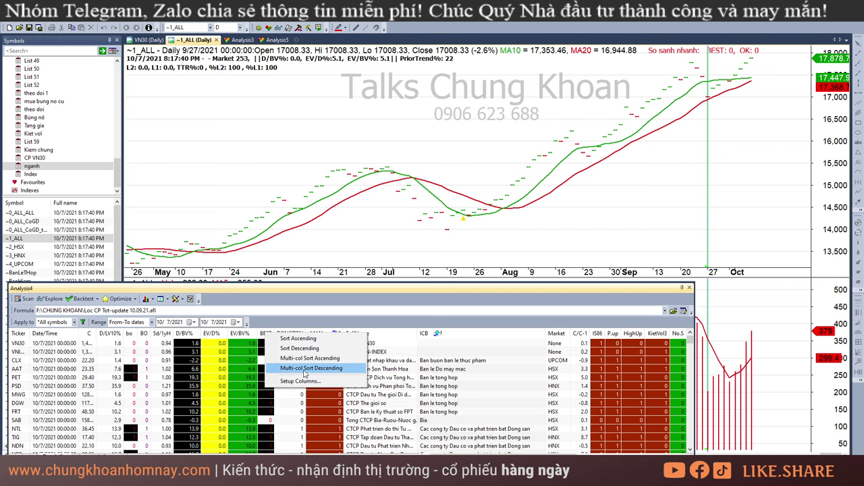
{"action": "left_click", "coordinate": [283, 368]}
{"action": "right_click", "coordinate": [241, 337]}
{"action": "left_click", "coordinate": [276, 370]}
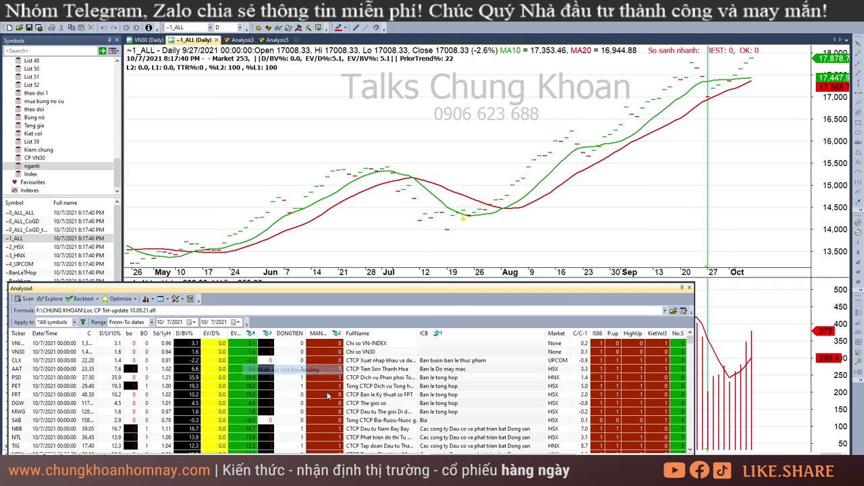
- Open the PSD chart from the results and narrow the Analysis4 window to uncover more of the volume pane
{"action": "left_click", "coordinate": [491, 379]}
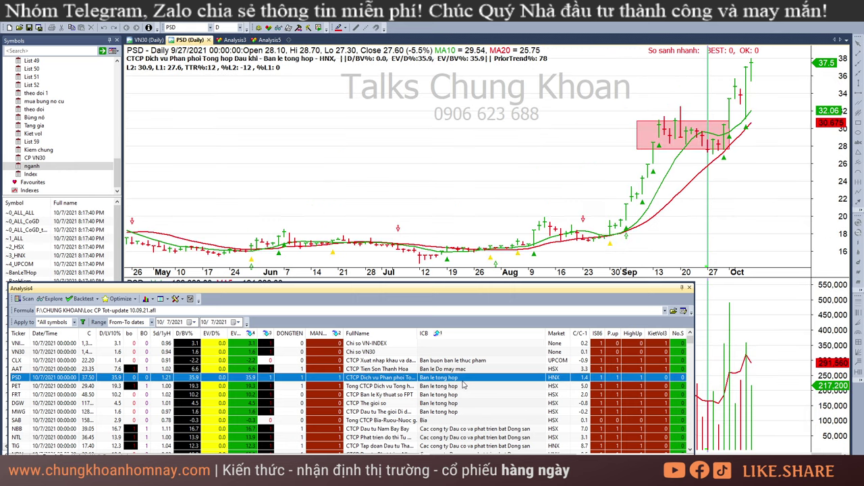
{"action": "left_click", "coordinate": [777, 121]}
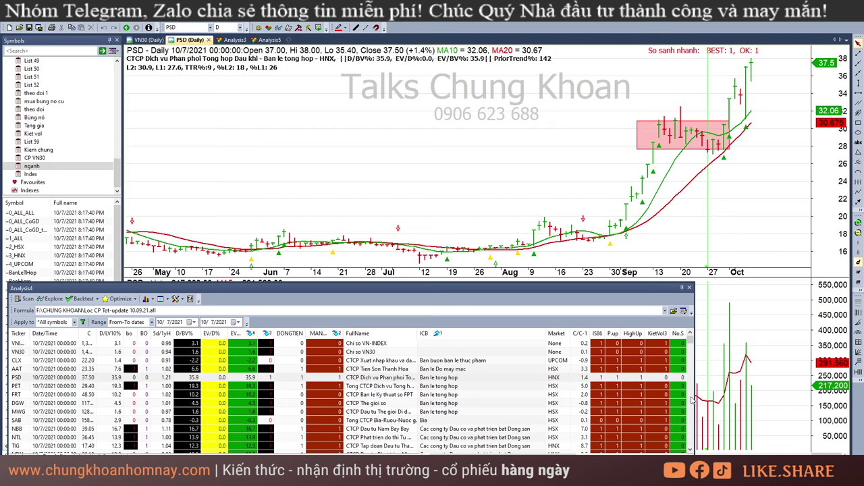
{"action": "left_click_drag", "start_coordinate": [692, 396], "coordinate": [625, 397]}
- Examine PSD's price and volume bars between 9/27/2021 and 10/7/2021
{"action": "left_click", "coordinate": [731, 110]}
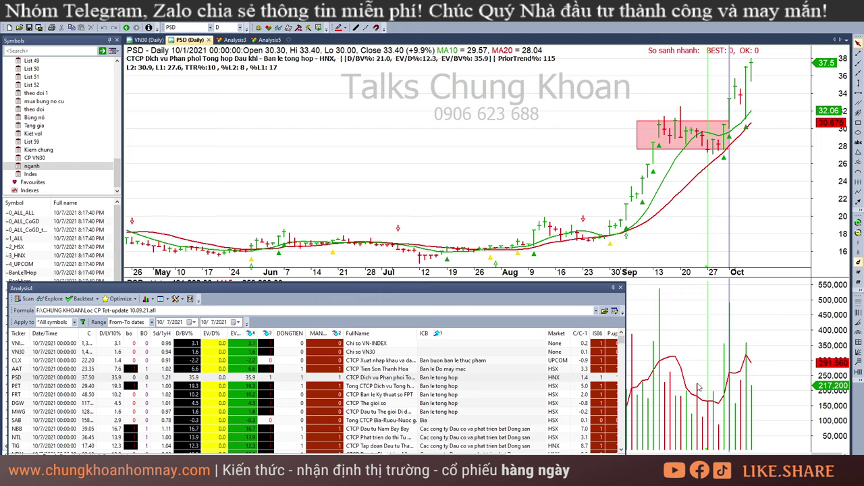
{"action": "left_click", "coordinate": [706, 352]}
{"action": "left_click", "coordinate": [725, 345]}
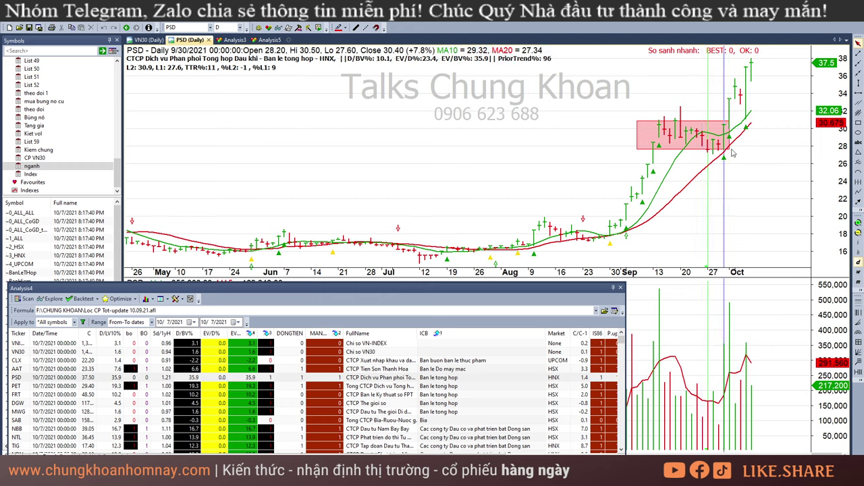
{"action": "left_click", "coordinate": [733, 105]}
{"action": "left_click", "coordinate": [752, 87]}
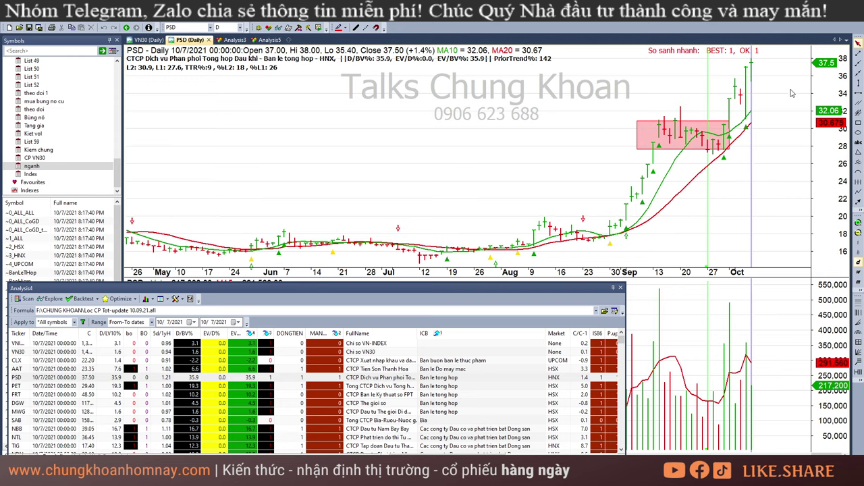
{"action": "left_click", "coordinate": [785, 91]}
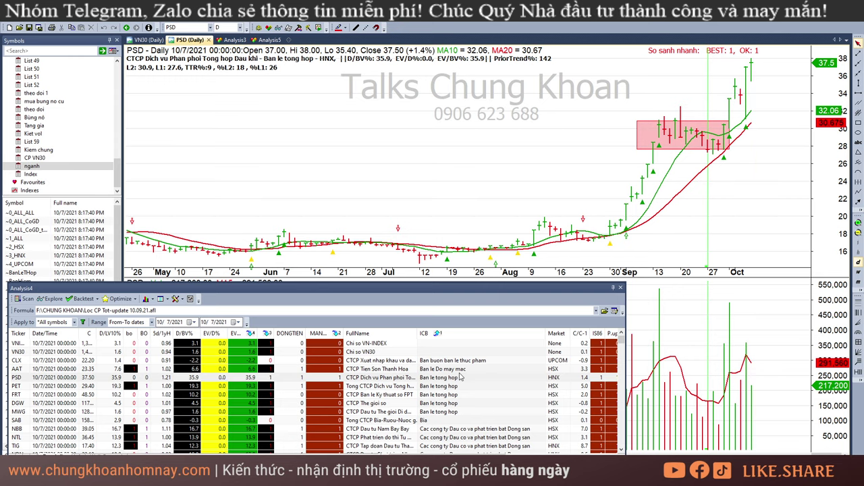
- Step through the neighbouring retail stocks to compare the AAT, PSD and PET charts
{"action": "key", "text": "Up"}
{"action": "key", "text": "Down"}
{"action": "key", "text": "Up"}
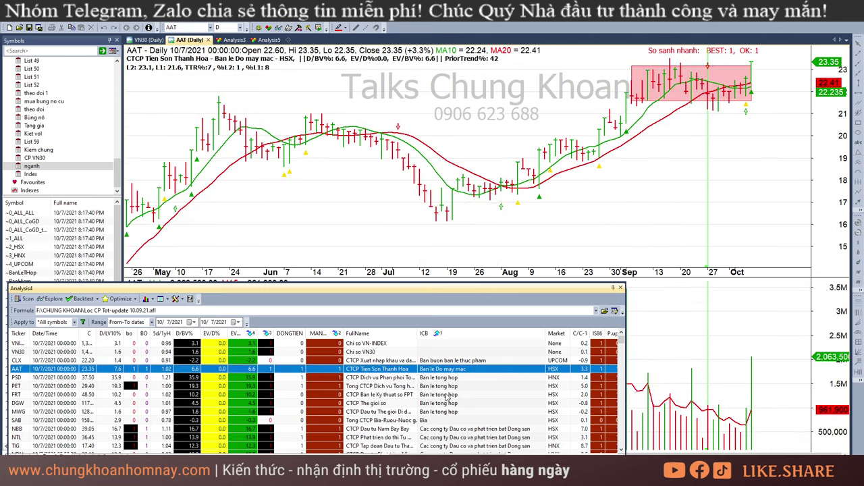
{"action": "key", "text": "Down"}
{"action": "key", "text": "Down"}
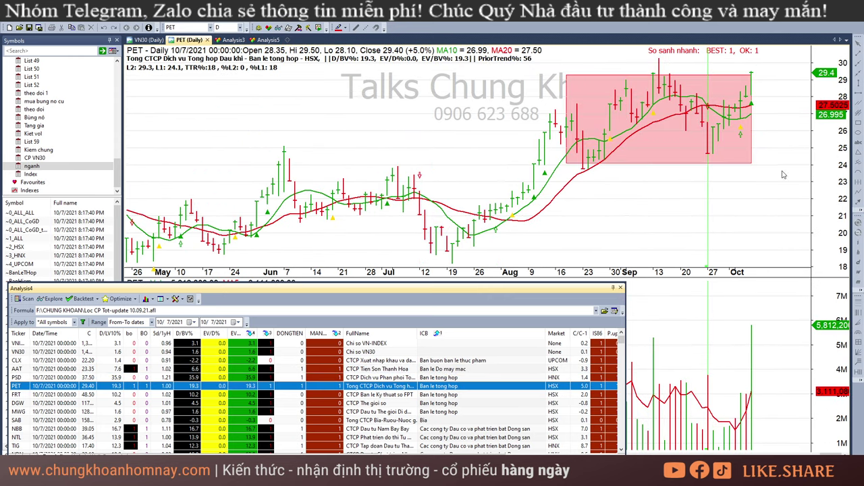
- Open the FRT chart and inspect its volume bars around 9/28/2021 and 9/30/2021
{"action": "left_click", "coordinate": [451, 396]}
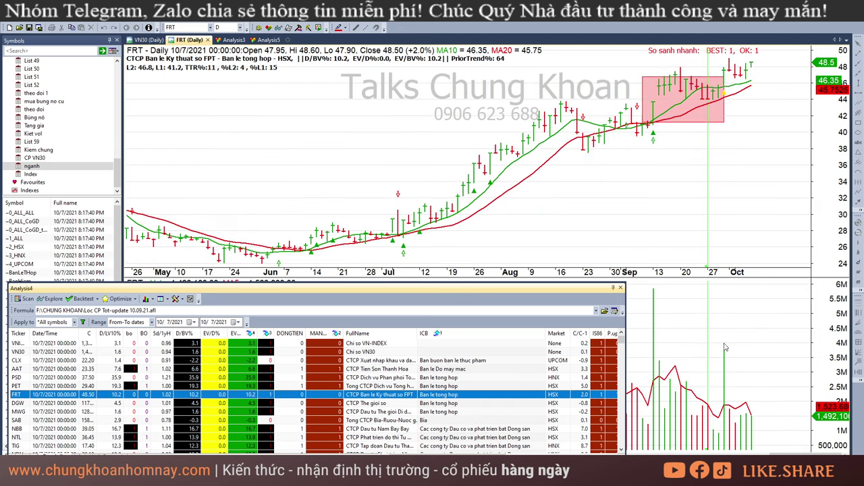
{"action": "left_click", "coordinate": [726, 397]}
{"action": "left_click", "coordinate": [717, 389]}
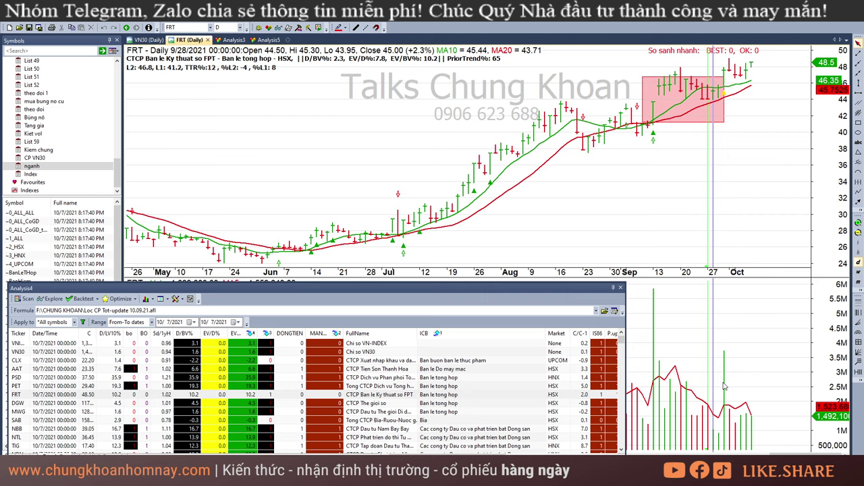
{"action": "left_click", "coordinate": [724, 388]}
- Open the DGW chart and go over its price bars from late September, including 9/30/2021, to 10/7/2021
{"action": "left_click", "coordinate": [404, 405]}
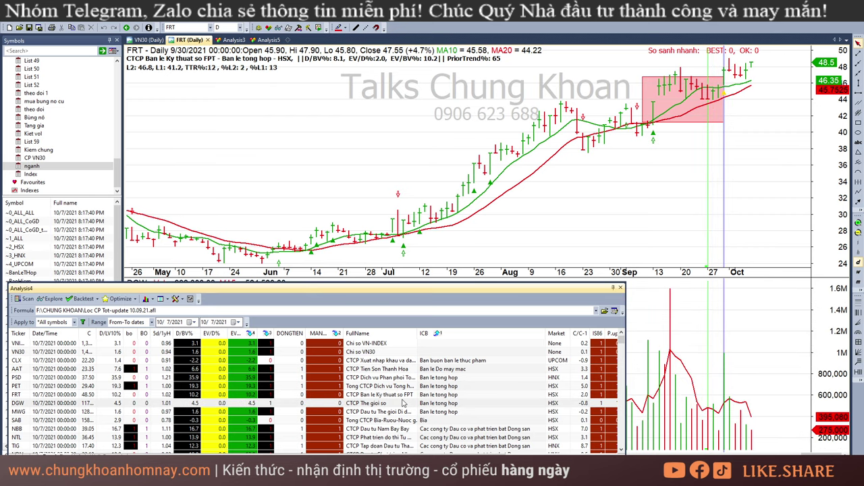
{"action": "left_click", "coordinate": [711, 164]}
{"action": "left_click", "coordinate": [721, 161]}
{"action": "left_click", "coordinate": [727, 164]}
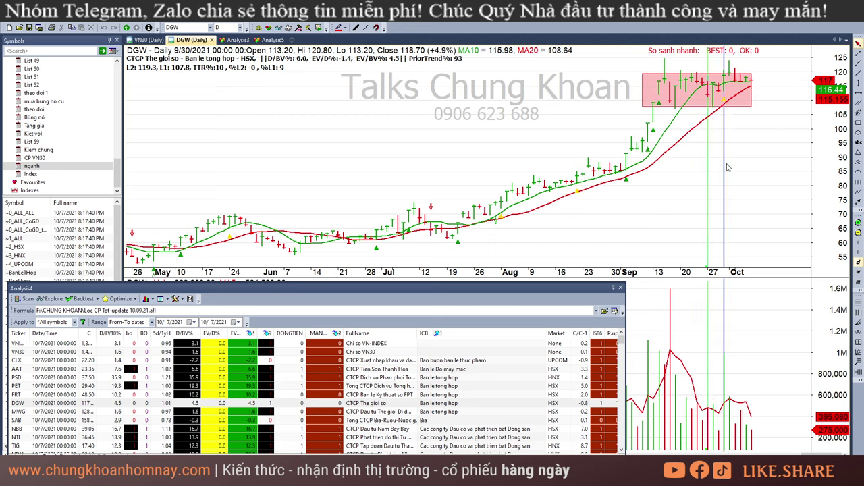
{"action": "left_click", "coordinate": [735, 168]}
{"action": "left_click", "coordinate": [747, 221]}
{"action": "left_click", "coordinate": [764, 209]}
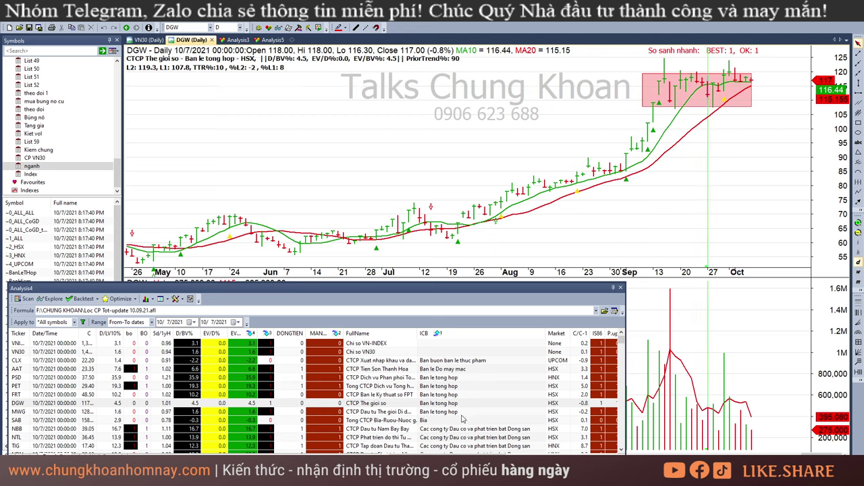
- Open the MWG chart and check its recent price and volume bars up to 10/7/2021, including 10/6/2021
{"action": "left_click", "coordinate": [464, 413]}
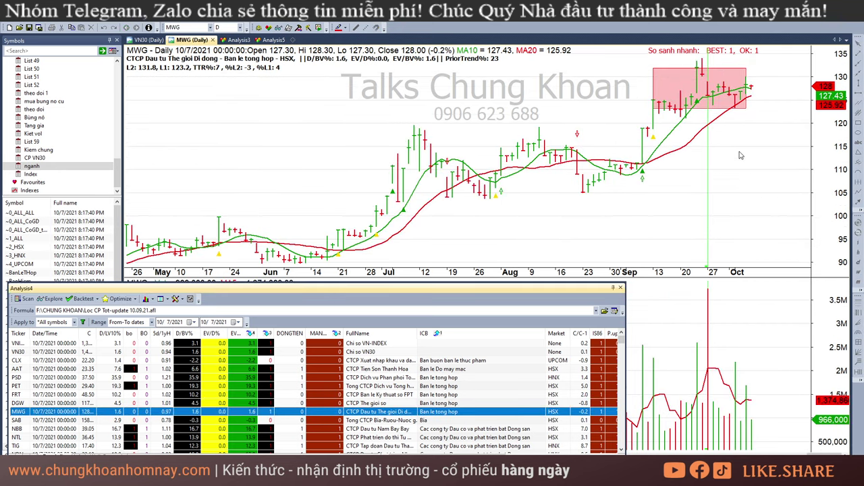
{"action": "left_click", "coordinate": [718, 162]}
{"action": "left_click", "coordinate": [730, 176]}
{"action": "left_click", "coordinate": [748, 405]}
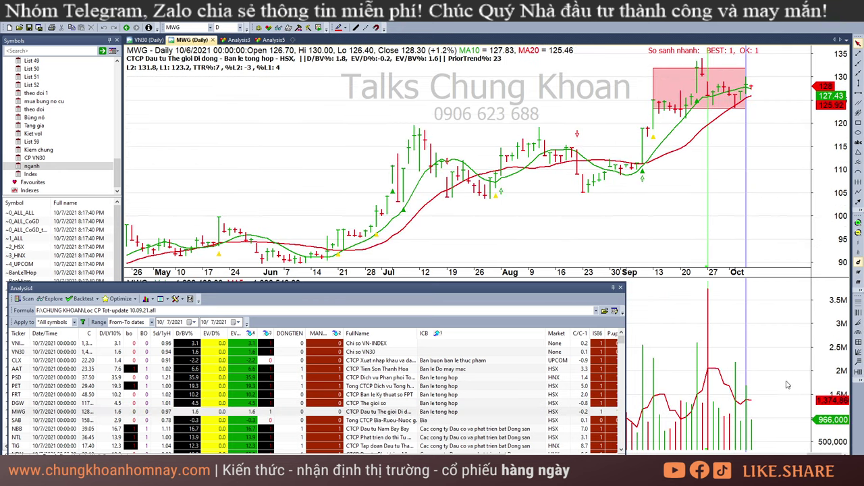
{"action": "left_click", "coordinate": [777, 375]}
- Review the charts of the real estate stocks NBB, NTL and TIG in the scan results
{"action": "scroll", "coordinate": [519, 417], "scroll_direction": "down", "scroll_amount": 2}
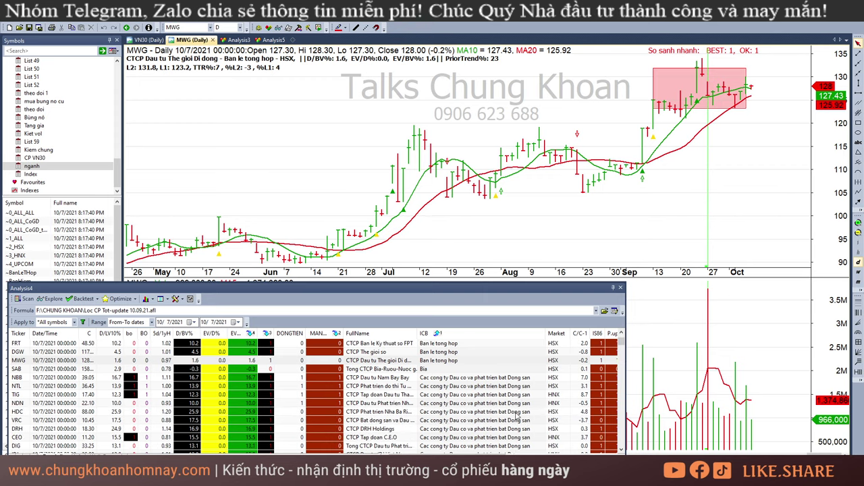
{"action": "left_click", "coordinate": [501, 378]}
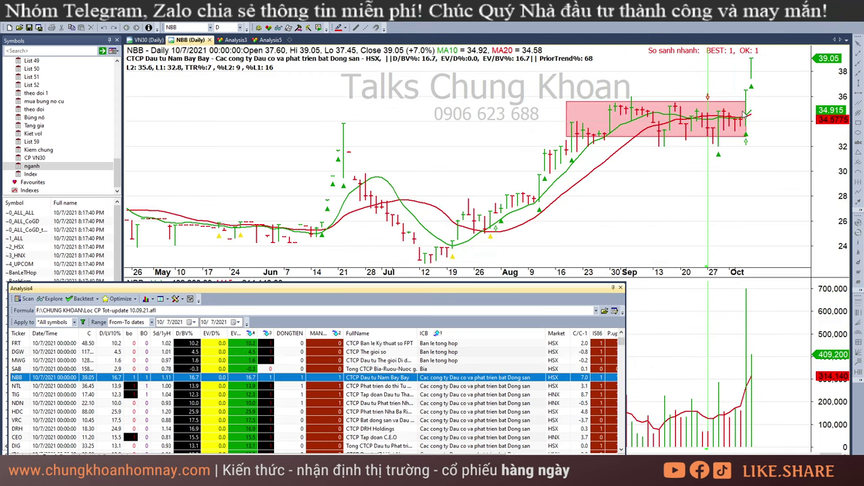
{"action": "left_click", "coordinate": [474, 386]}
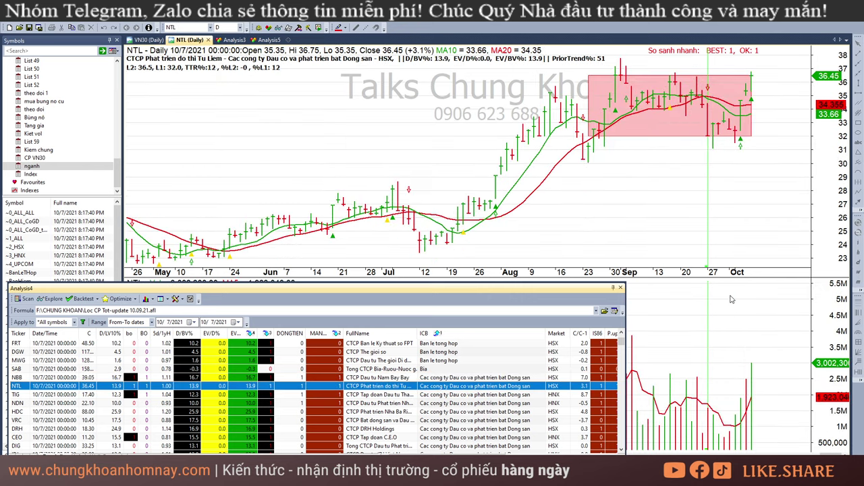
{"action": "key", "text": "Down"}
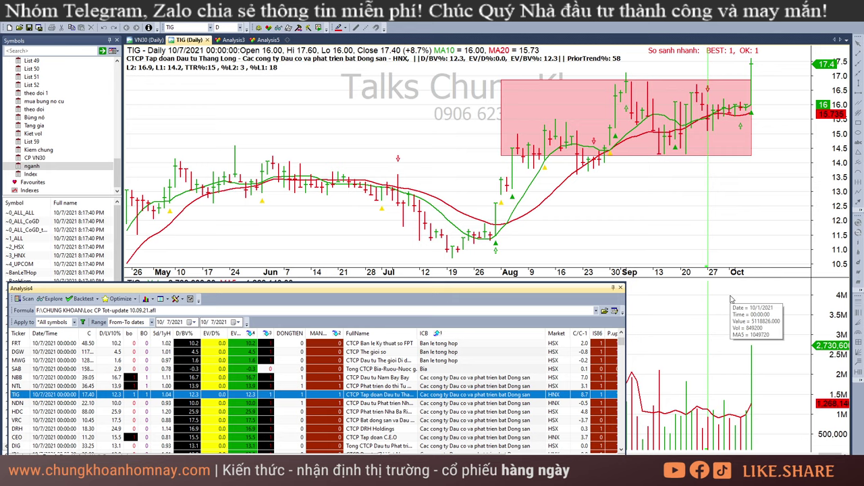
- Open the NDN chart and inspect its 10/5, 10/6 and 10/7/2021 price and volume bars
{"action": "key", "text": "Down"}
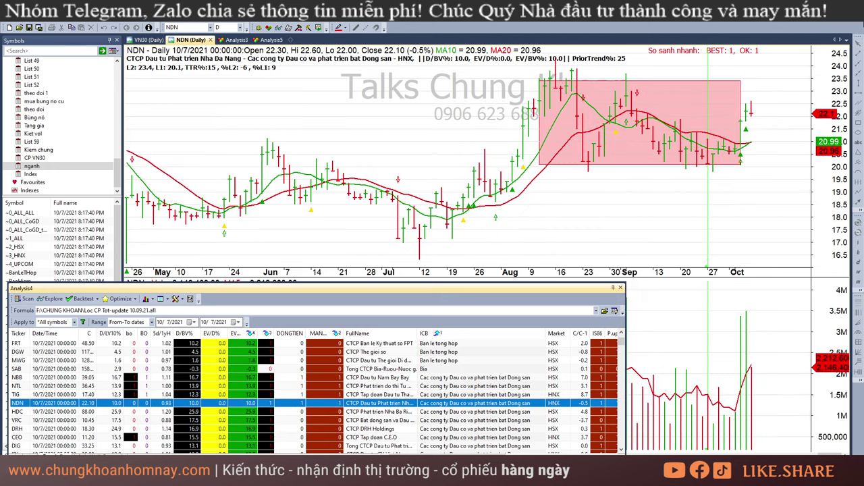
{"action": "left_click", "coordinate": [742, 341]}
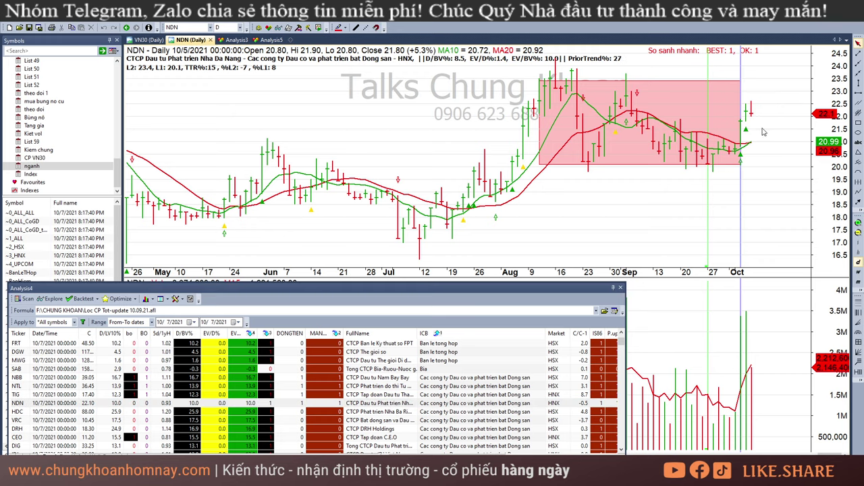
{"action": "left_click", "coordinate": [747, 375]}
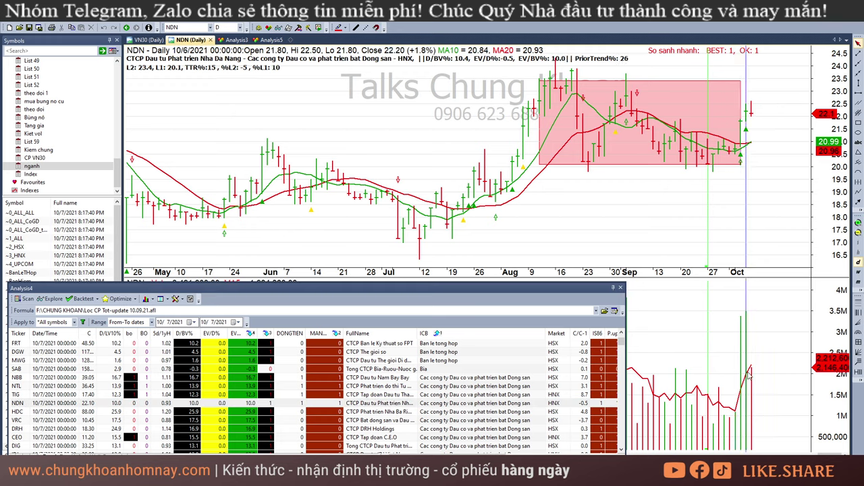
{"action": "left_click", "coordinate": [754, 392]}
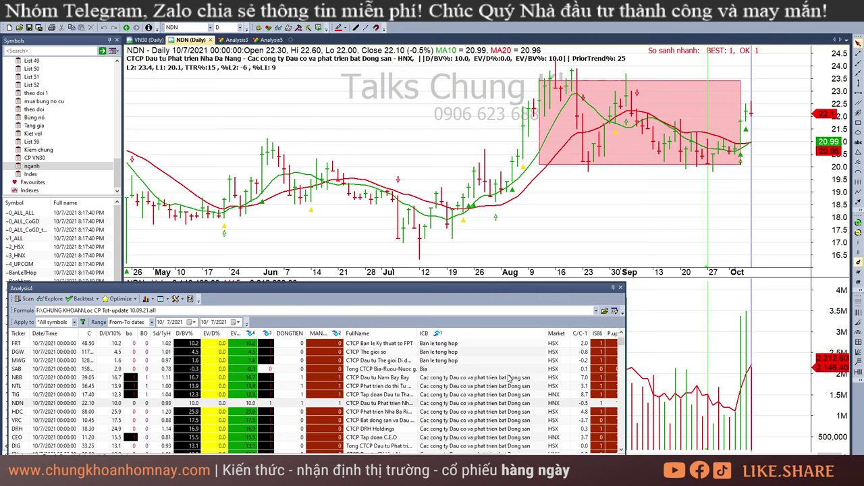
- Open the HDC chart and trace its price and volume bars from the 9/21/2021 breakout through 9/27 to 10/7/2021
{"action": "left_click", "coordinate": [505, 413]}
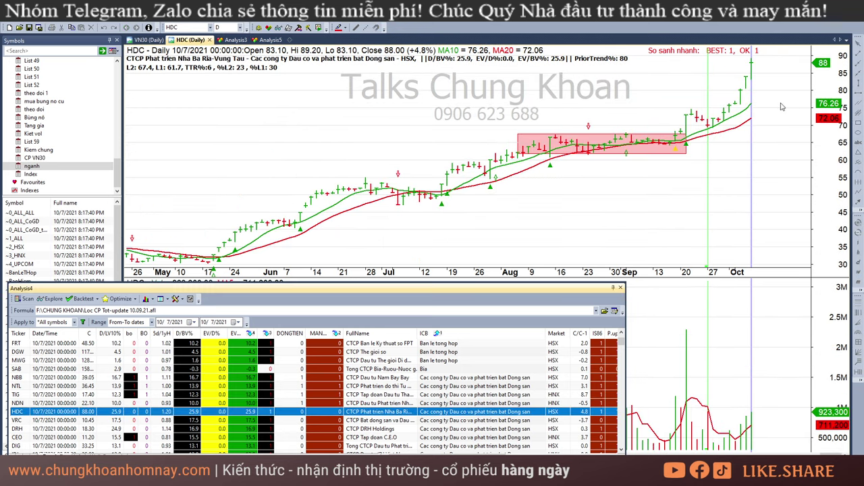
{"action": "left_click", "coordinate": [686, 167]}
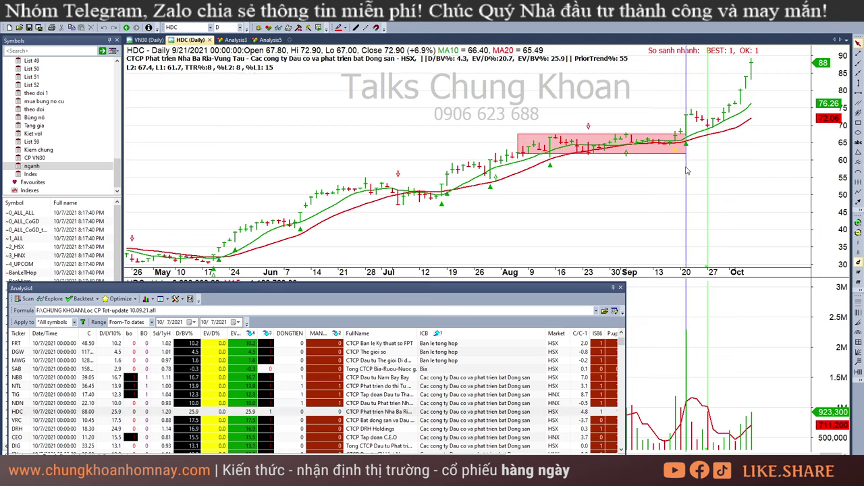
{"action": "left_click", "coordinate": [701, 169]}
{"action": "left_click_drag", "start_coordinate": [708, 175], "coordinate": [712, 175]}
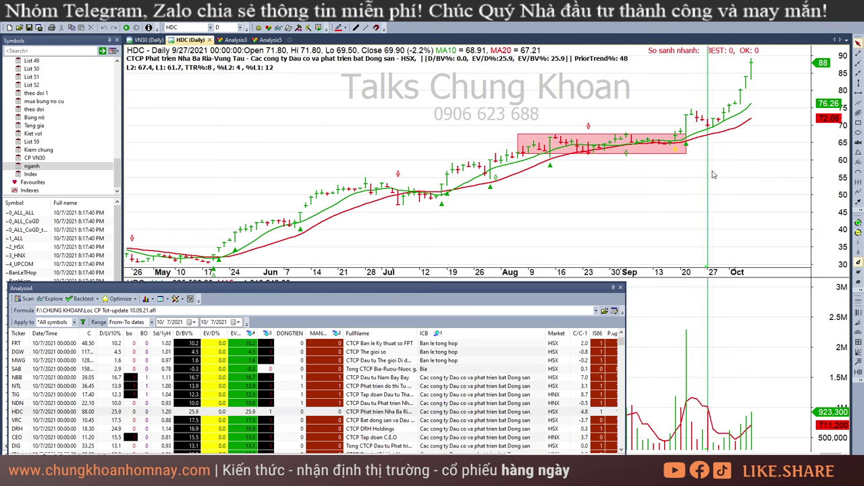
{"action": "left_click", "coordinate": [722, 151]}
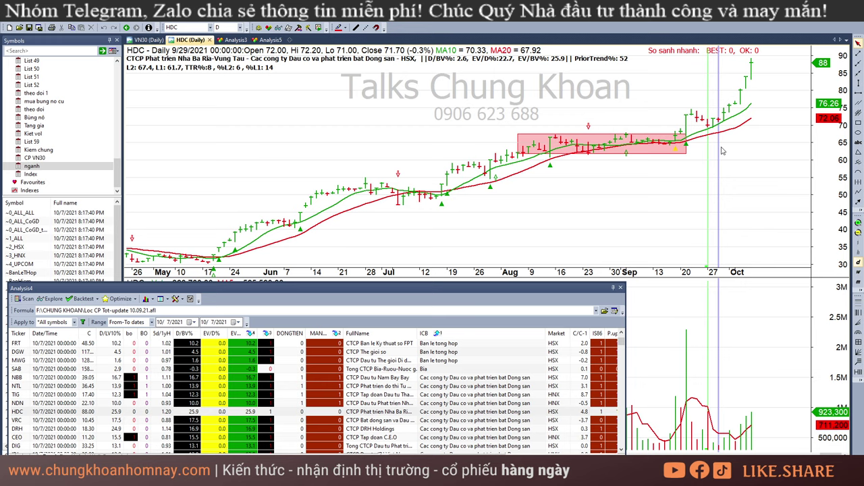
{"action": "left_click", "coordinate": [725, 439]}
{"action": "left_click", "coordinate": [719, 440]}
{"action": "left_click", "coordinate": [728, 439]}
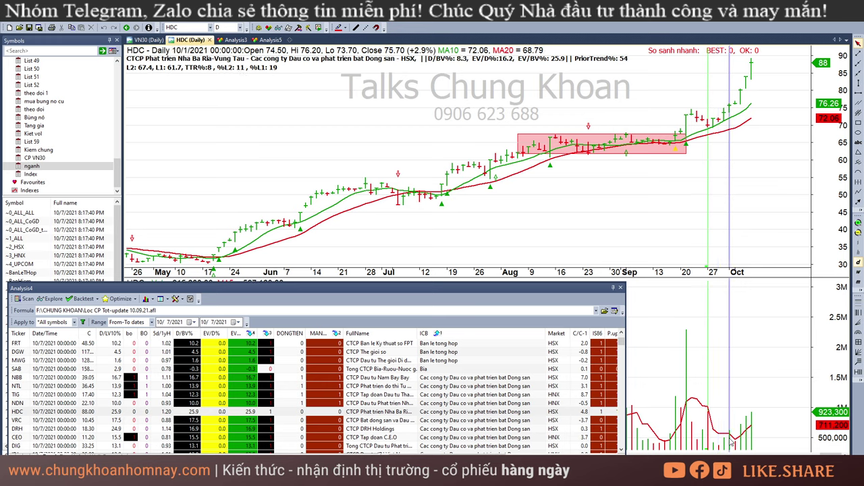
{"action": "left_click", "coordinate": [742, 419]}
{"action": "left_click", "coordinate": [815, 95]}
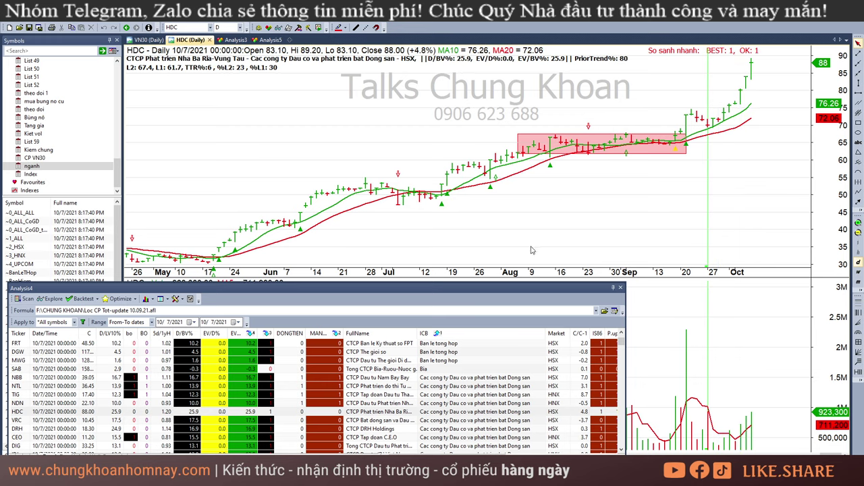
- Review the VRC and DRH real estate stock charts from the scan results
{"action": "left_click", "coordinate": [367, 421]}
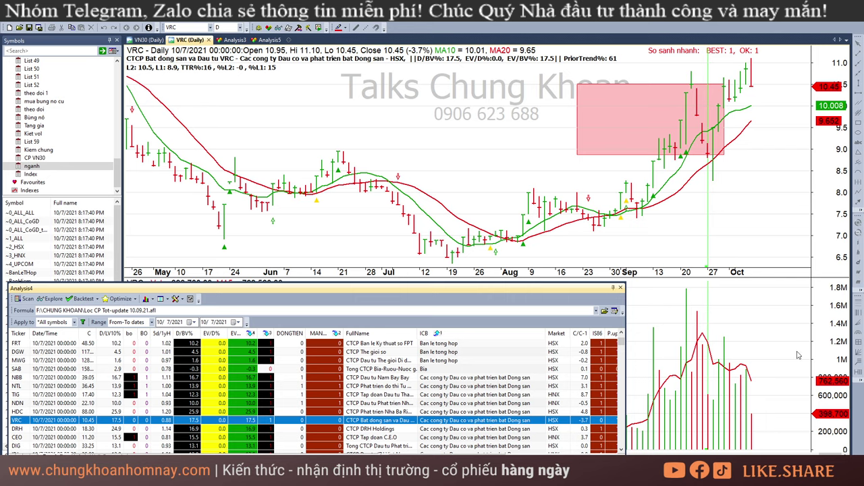
{"action": "left_click", "coordinate": [492, 428]}
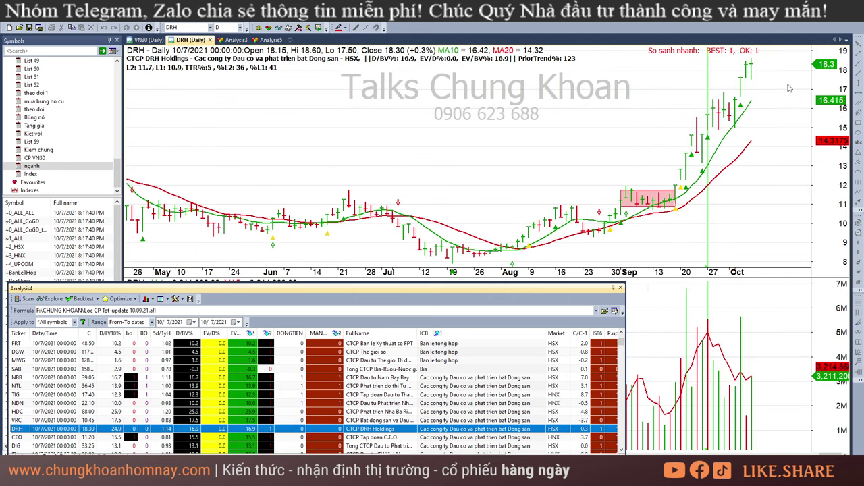
- Review the CEO and DIG real estate charts, inspecting DIG's price and volume bars from 10/4 to 10/7/2021
{"action": "key", "text": "Down"}
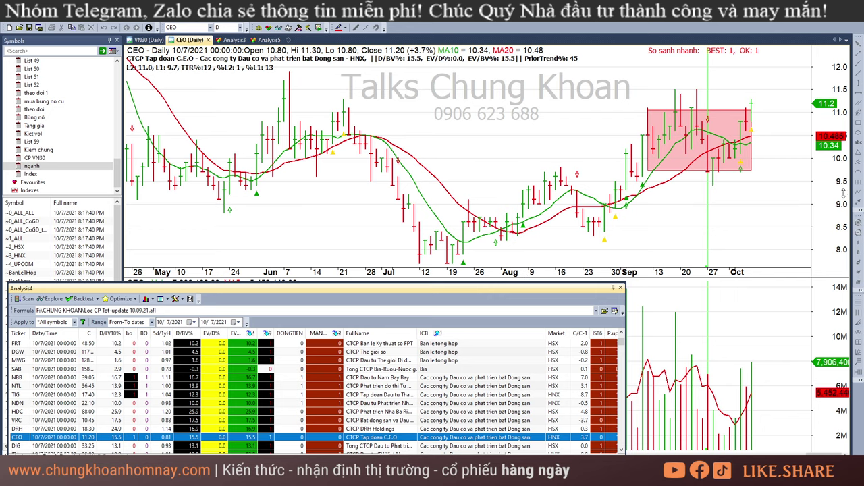
{"action": "key", "text": "Down"}
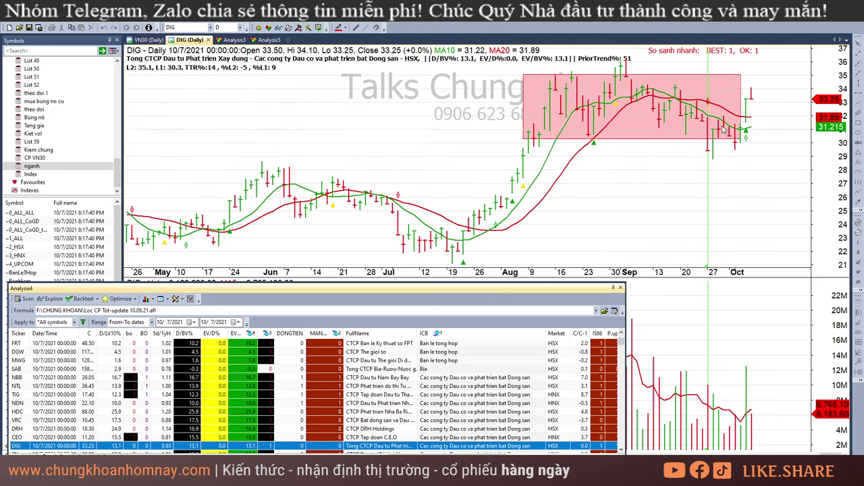
{"action": "left_click", "coordinate": [734, 156]}
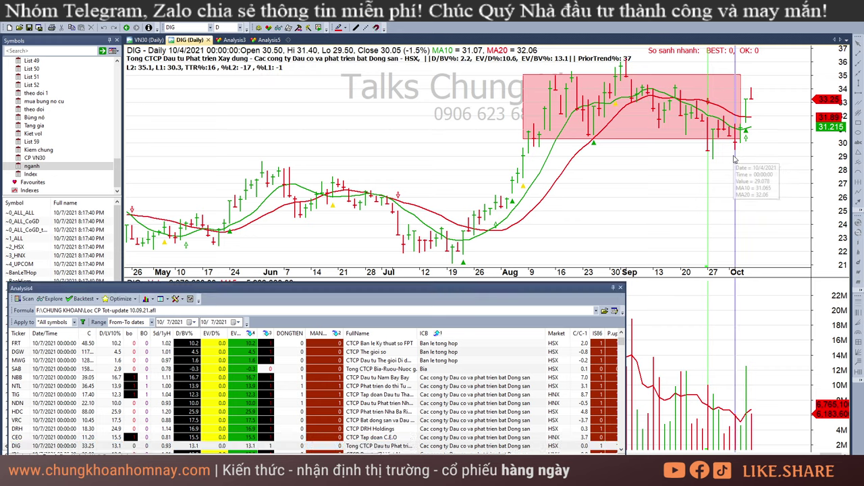
{"action": "left_click", "coordinate": [740, 156]}
{"action": "left_click", "coordinate": [748, 150]}
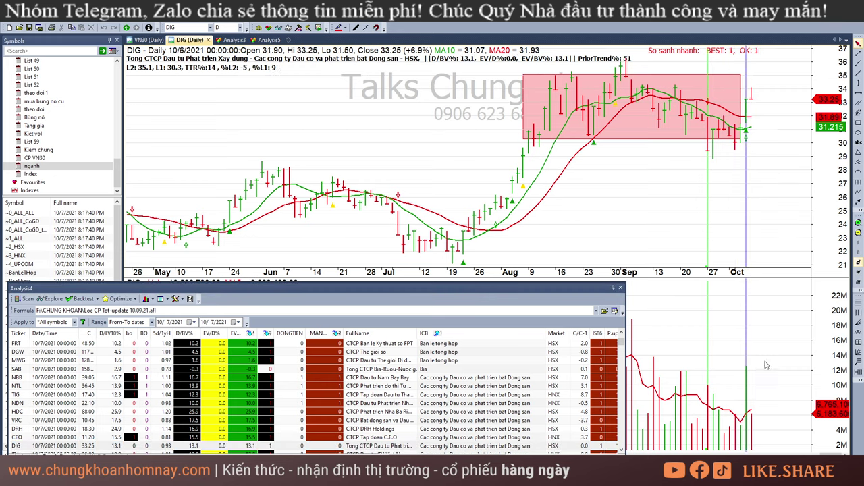
{"action": "left_click", "coordinate": [753, 400]}
{"action": "left_click", "coordinate": [764, 96]}
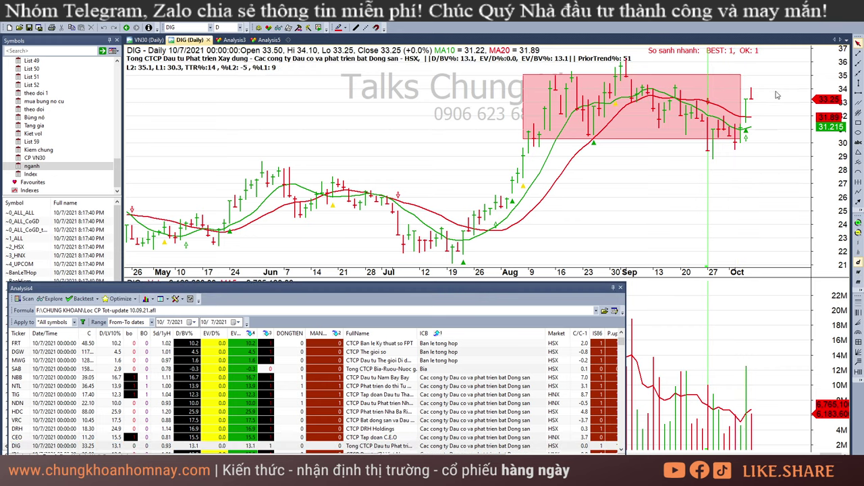
- Open the IDJ chart and trace its price bars from the mid-September breakout through 9/30 to early October 2021
{"action": "scroll", "coordinate": [407, 385], "scroll_direction": "down", "scroll_amount": 3}
{"action": "left_click", "coordinate": [407, 378]}
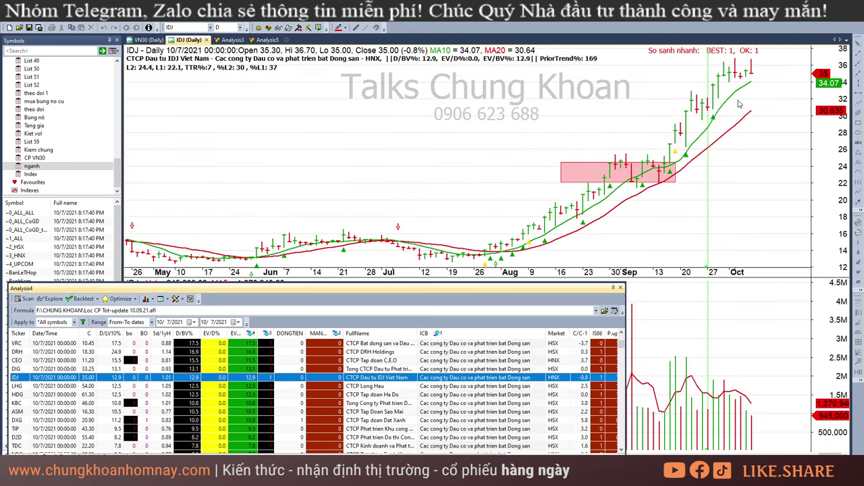
{"action": "left_click", "coordinate": [663, 200]}
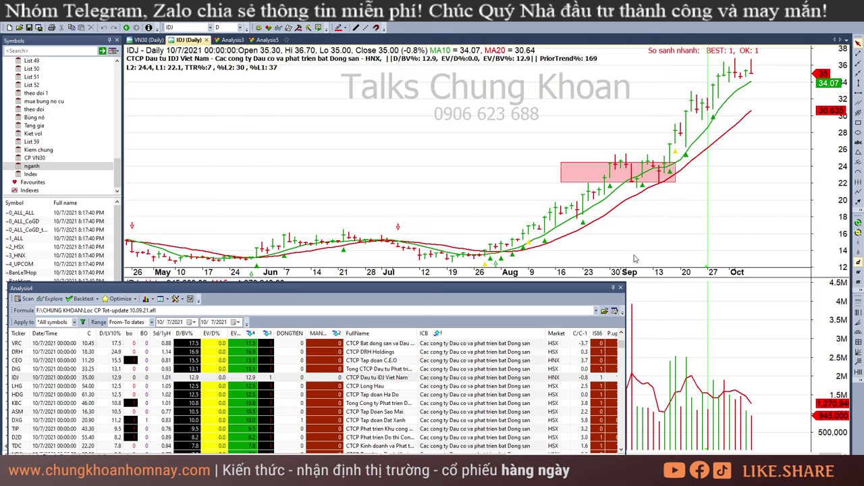
{"action": "left_click", "coordinate": [672, 212]}
{"action": "left_click", "coordinate": [726, 80]}
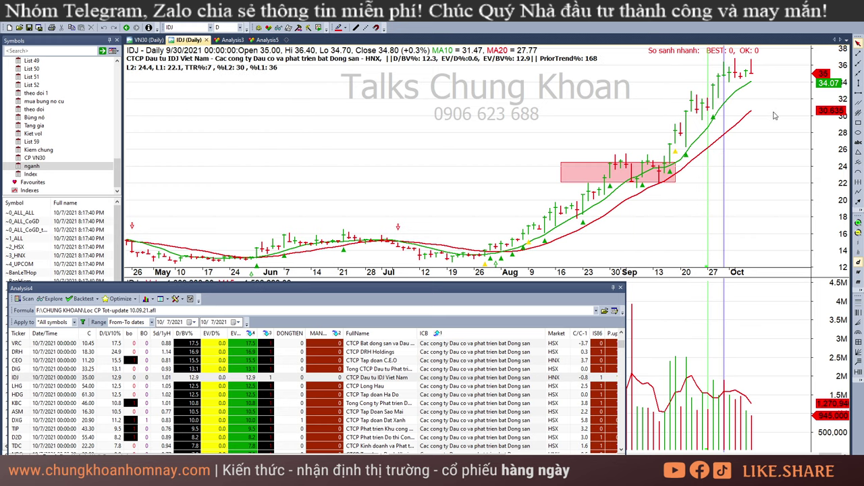
{"action": "left_click", "coordinate": [768, 75]}
- Open the LHG chart and inspect its price bars from 10/1 to 10/7/2021
{"action": "left_click", "coordinate": [383, 388]}
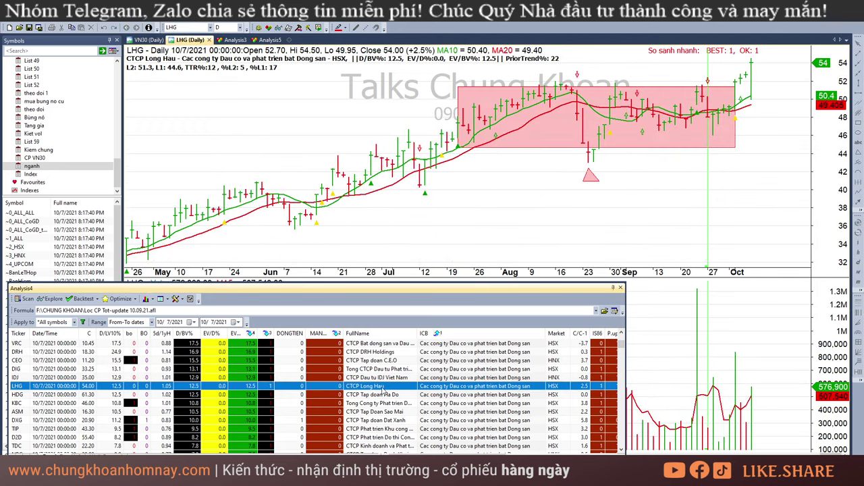
{"action": "left_click", "coordinate": [734, 161]}
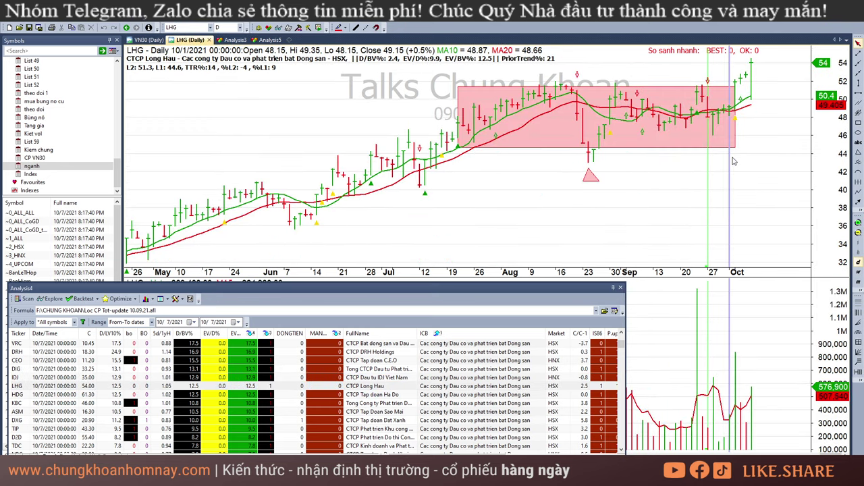
{"action": "left_click_drag", "start_coordinate": [741, 137], "coordinate": [765, 124]}
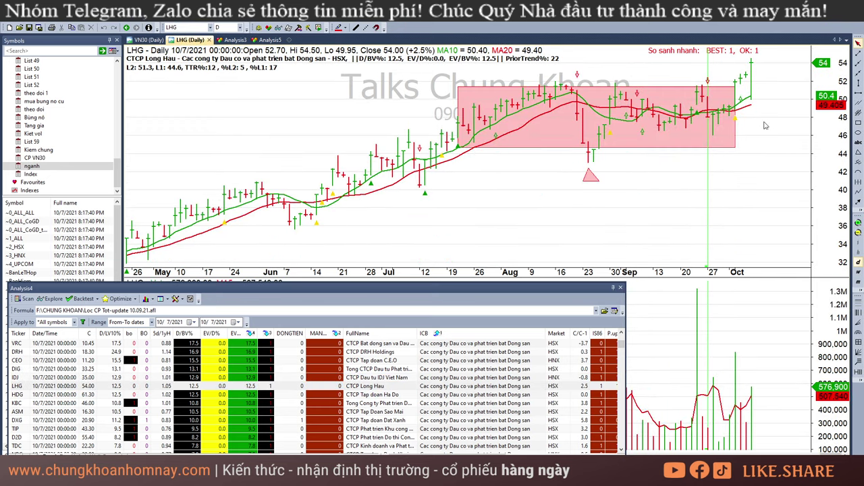
- Review the charts of the real estate stocks HDG, KBC, ASM and DXG in the scan results
{"action": "left_click", "coordinate": [419, 394]}
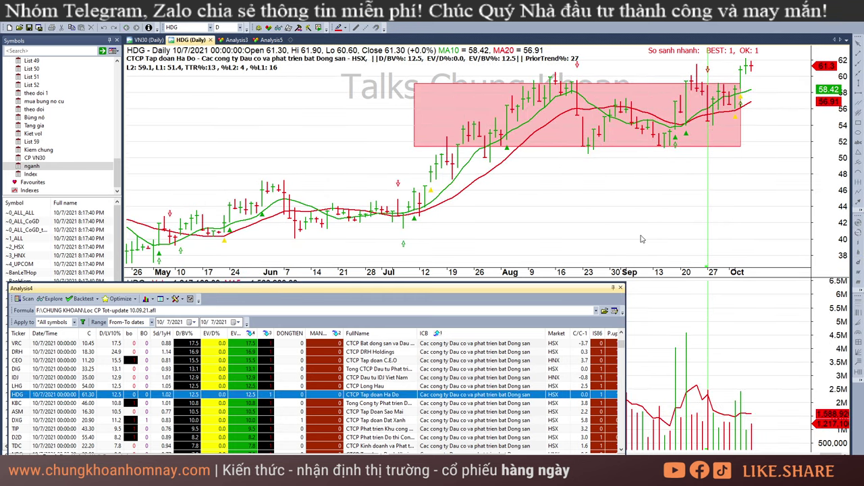
{"action": "key", "text": "Down"}
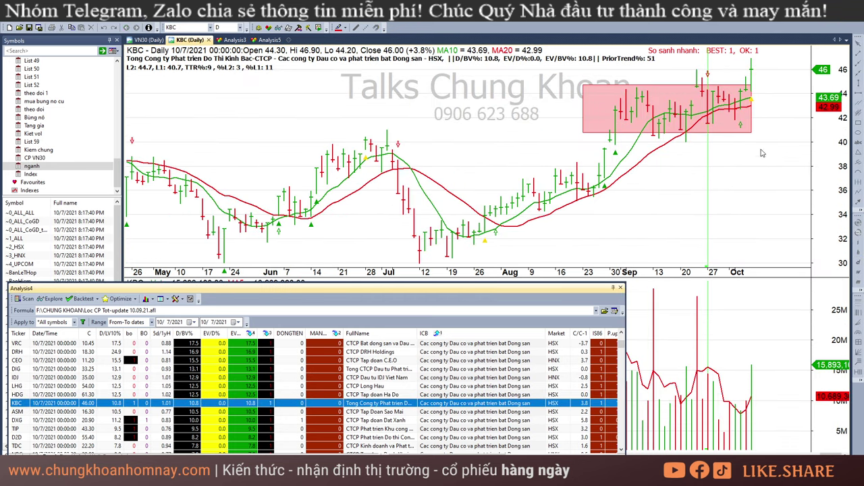
{"action": "key", "text": "Down"}
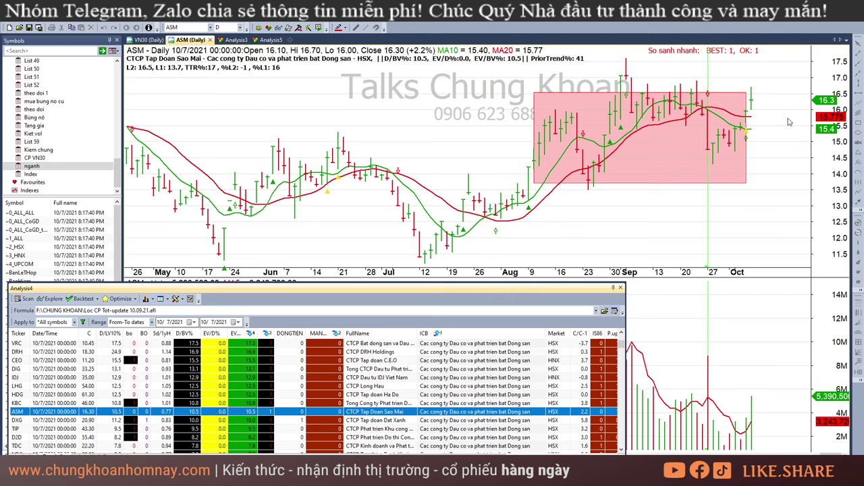
{"action": "key", "text": "Down"}
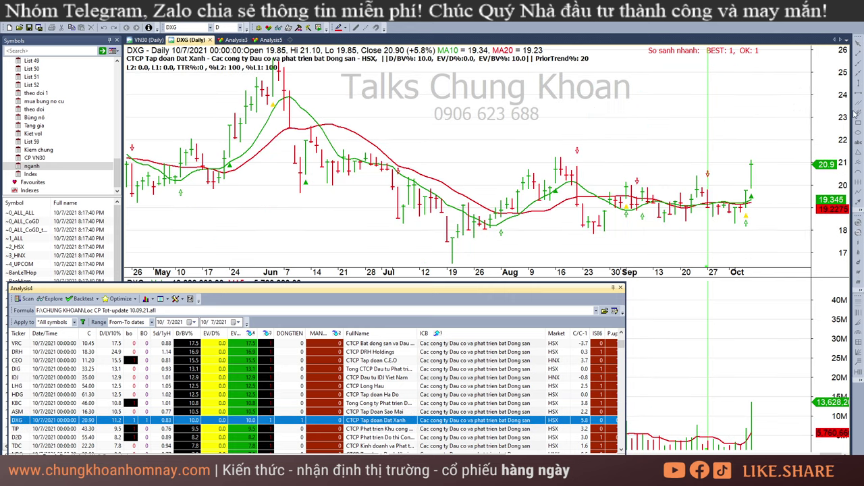
- Go through the TIP, D2D, TDC, NRC and CCL real estate charts in the scan results
{"action": "key", "text": "Down"}
{"action": "key", "text": "Down"}
{"action": "key", "text": "Down"}
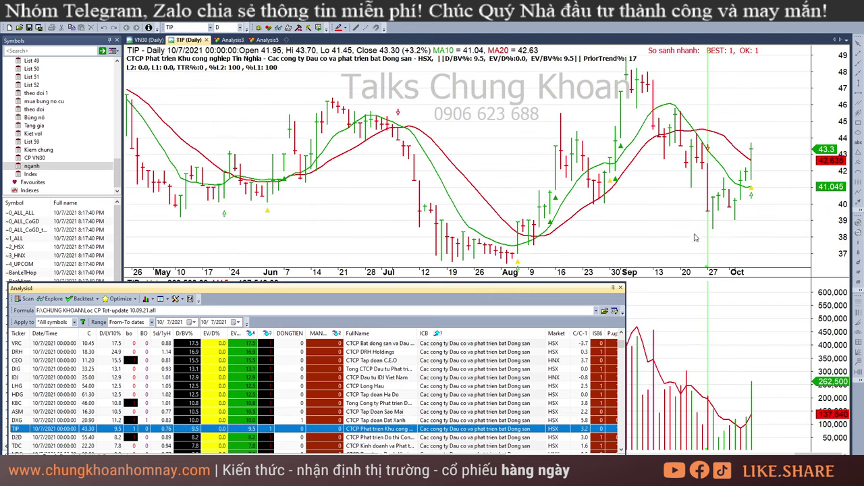
{"action": "key", "text": "Down"}
{"action": "key", "text": "Down"}
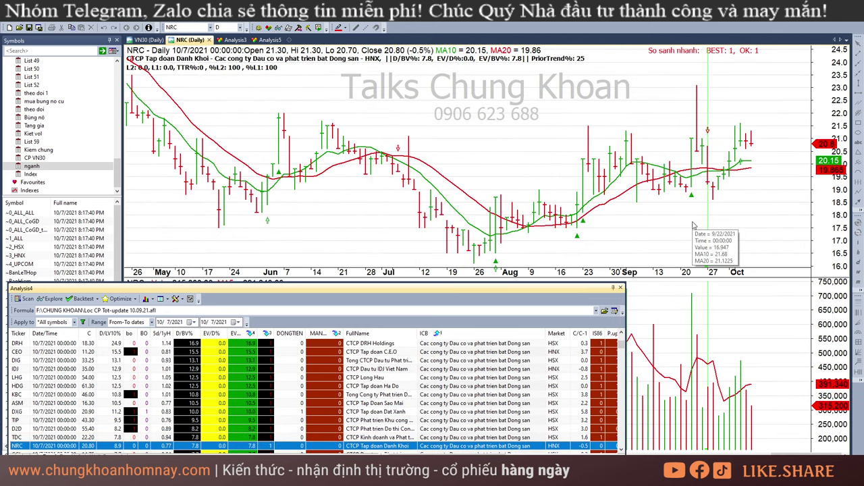
- Review the MIG and BMI insurance stock charts, inspecting BMI's bars at 10/5/2021 and the 9/16/2021 breakout
{"action": "scroll", "coordinate": [506, 375], "scroll_direction": "down", "scroll_amount": 8}
{"action": "scroll", "coordinate": [498, 374], "scroll_direction": "down", "scroll_amount": 1}
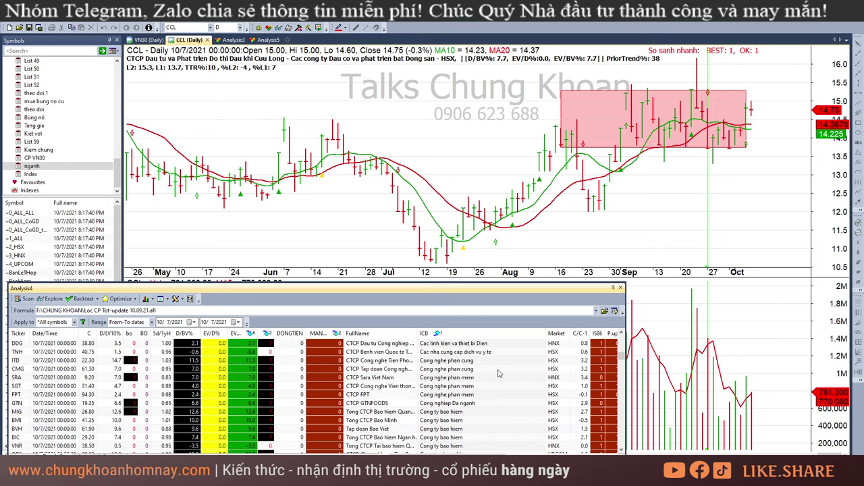
{"action": "left_click", "coordinate": [491, 412]}
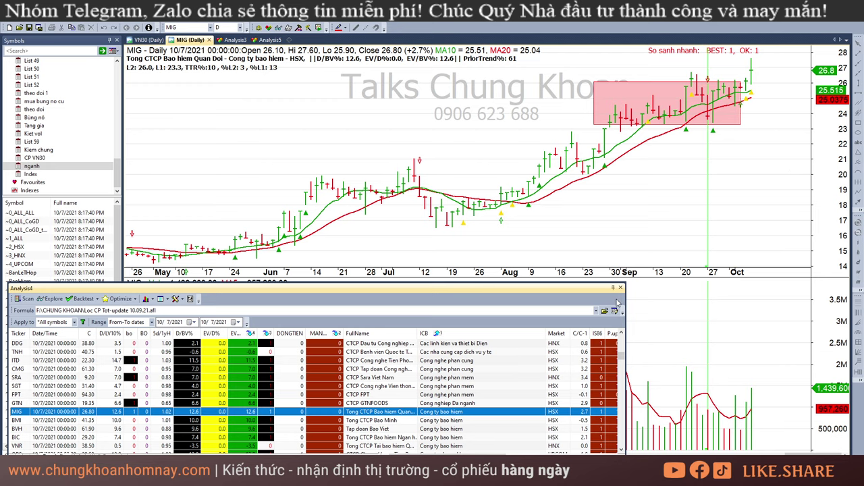
{"action": "key", "text": "Down"}
{"action": "mouse_move", "coordinate": [720, 101]}
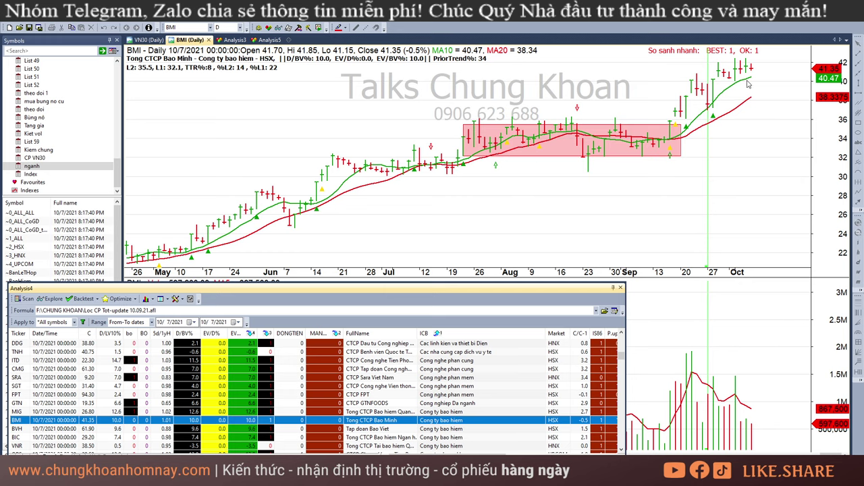
{"action": "left_click", "coordinate": [741, 440]}
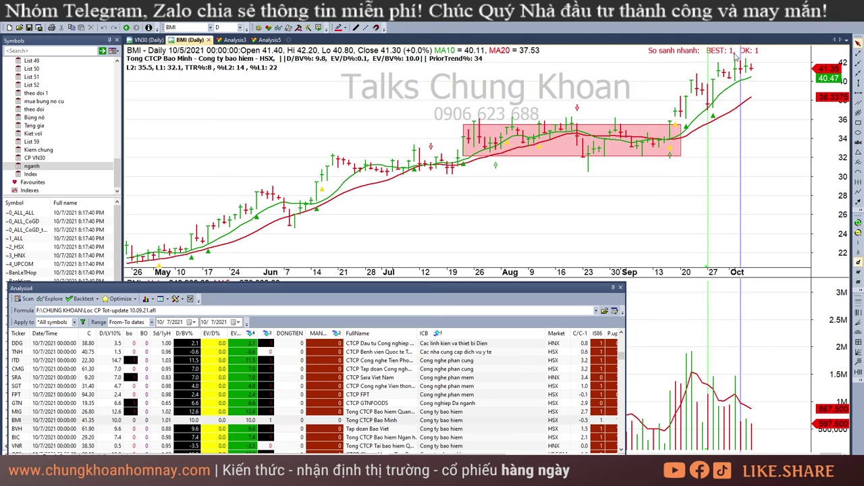
{"action": "left_click", "coordinate": [673, 192]}
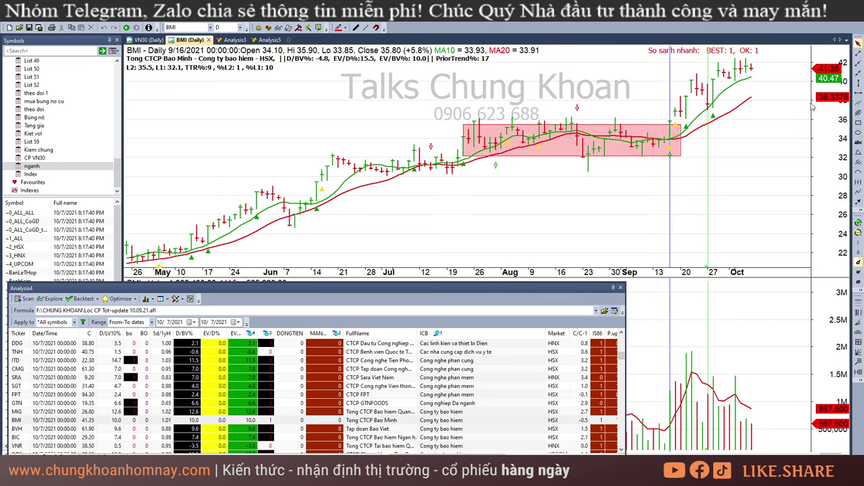
- Open the BVH chart and shift its pink price range box down to about 56.3–59.1
{"action": "left_click", "coordinate": [403, 429]}
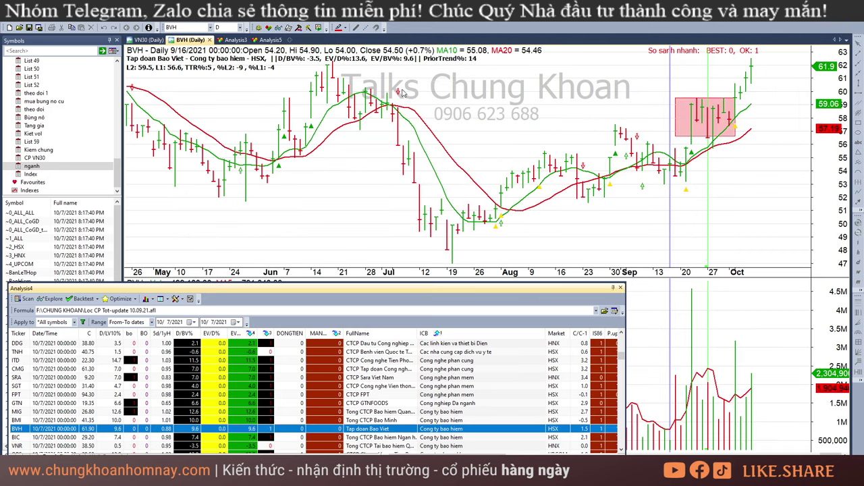
{"action": "mouse_move", "coordinate": [704, 103]}
{"action": "left_mouse_down"}
{"action": "mouse_move", "coordinate": [459, 105]}
{"action": "mouse_move", "coordinate": [361, 80]}
{"action": "mouse_move", "coordinate": [710, 105]}
{"action": "left_mouse_up"}
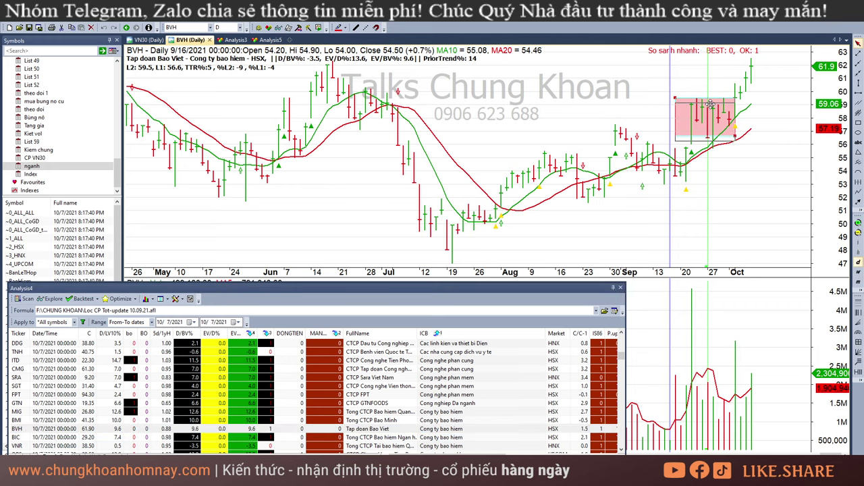
- Open the chart of the insurance stock BIC and examine its most recent price bars
{"action": "scroll", "coordinate": [363, 408], "scroll_direction": "down", "scroll_amount": 2}
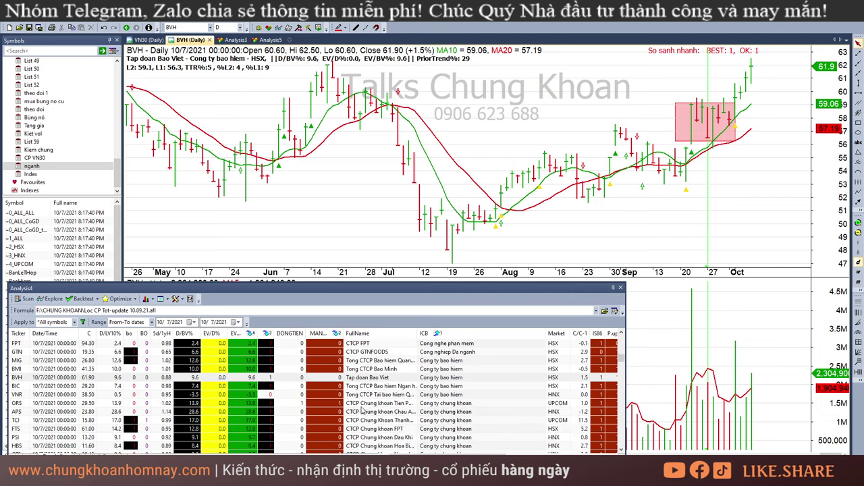
{"action": "scroll", "coordinate": [362, 409], "scroll_direction": "down", "scroll_amount": 1}
{"action": "left_click", "coordinate": [474, 363]}
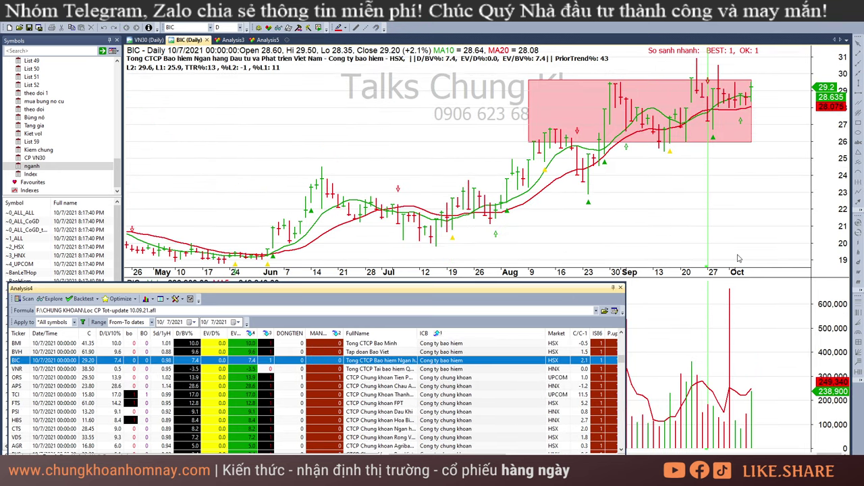
{"action": "left_click", "coordinate": [745, 178]}
- Open the VNR chart and extend its pink price range box to 10/7/2021, with the lower edge at about 38.1
{"action": "left_click", "coordinate": [452, 375]}
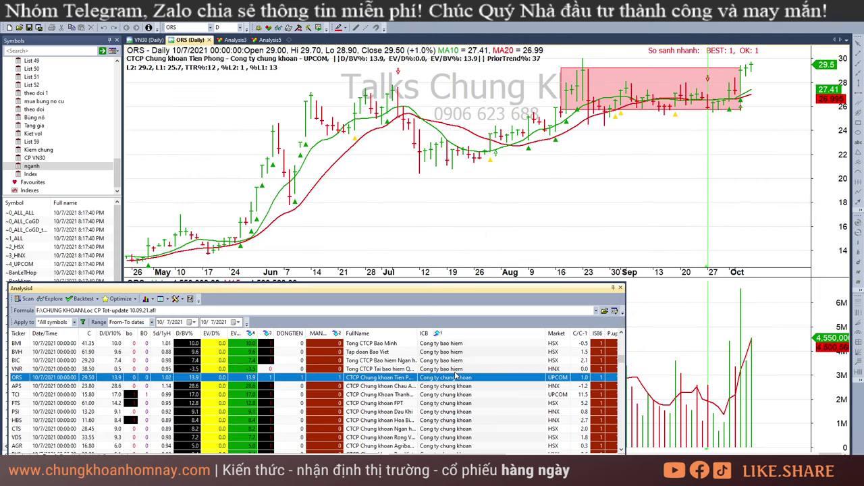
{"action": "left_click", "coordinate": [454, 372]}
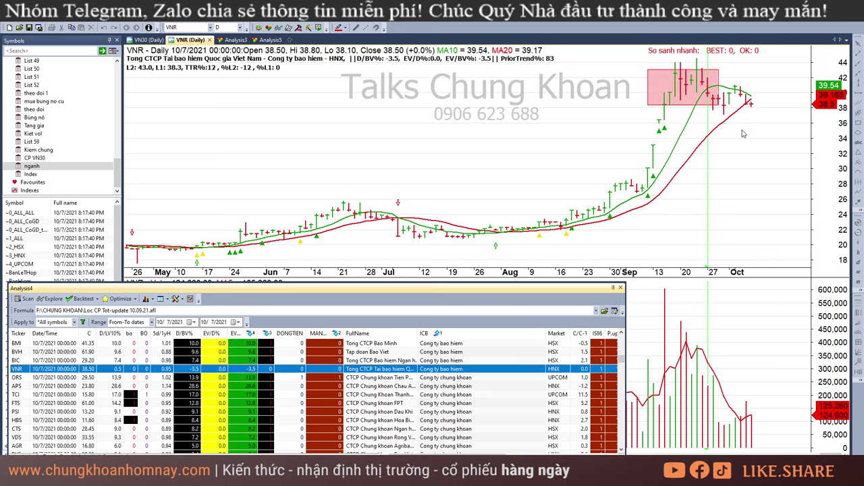
{"action": "left_click", "coordinate": [718, 84]}
{"action": "left_click_drag", "start_coordinate": [722, 107], "coordinate": [751, 106]}
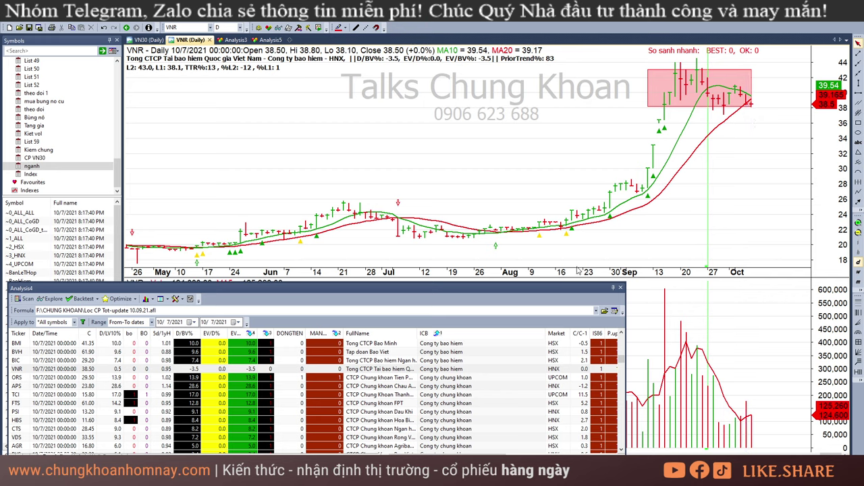
- Open the ORS securities stock chart and inspect its 10/5, 10/6 and 10/7/2021 price bars
{"action": "left_click", "coordinate": [486, 380]}
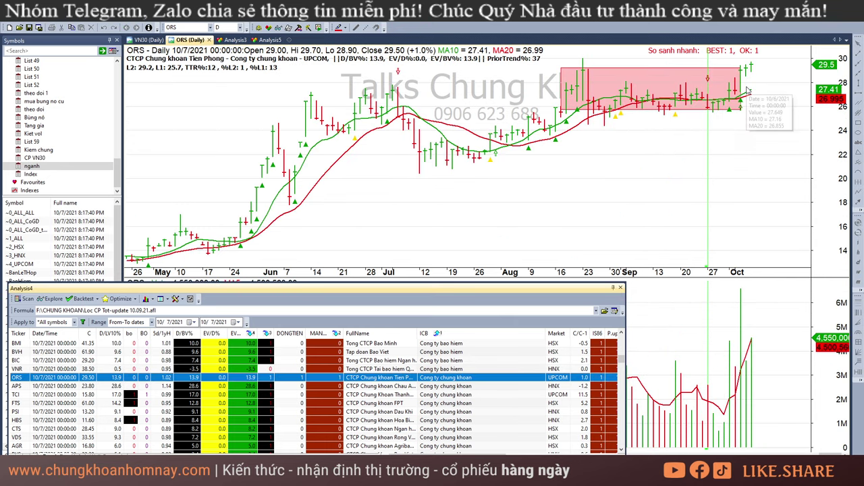
{"action": "left_click", "coordinate": [743, 121]}
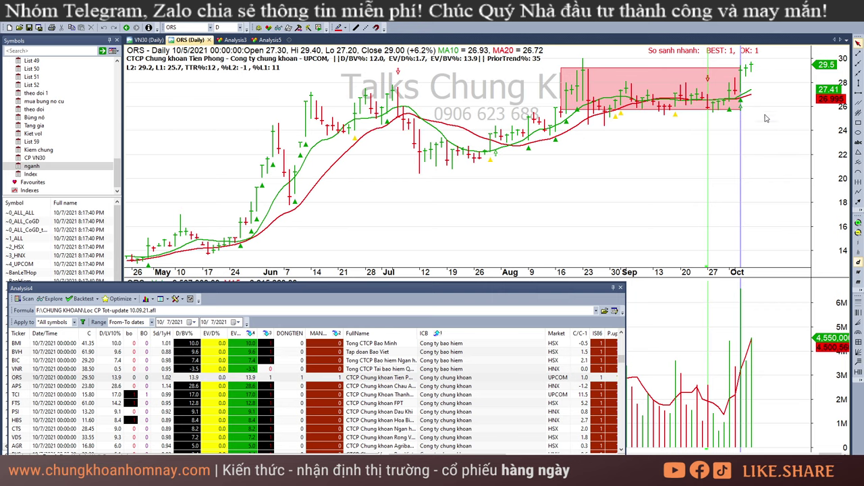
{"action": "left_click", "coordinate": [746, 73]}
{"action": "left_click", "coordinate": [752, 70]}
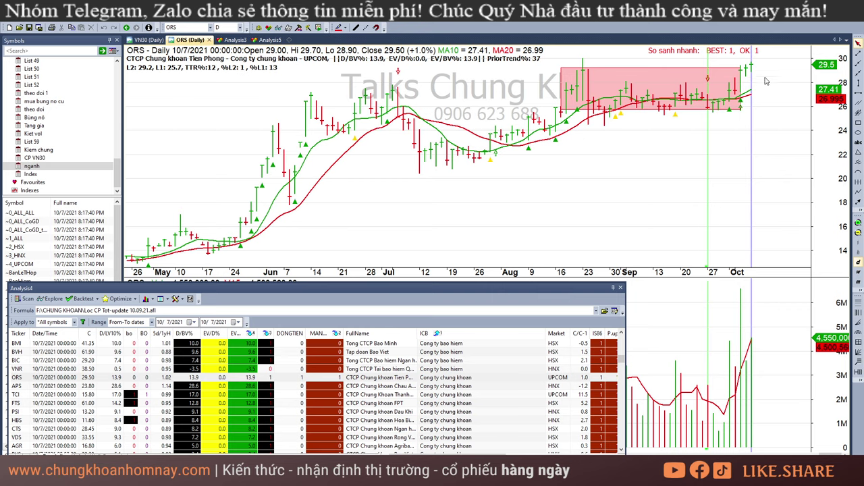
- Review the charts of the securities stocks APS, TCI and FTS in the scan results
{"action": "left_click", "coordinate": [476, 390]}
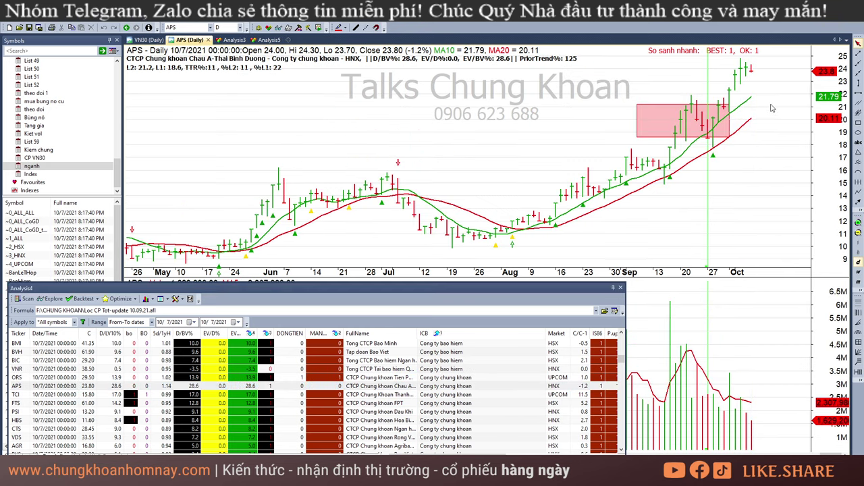
{"action": "left_click", "coordinate": [462, 395]}
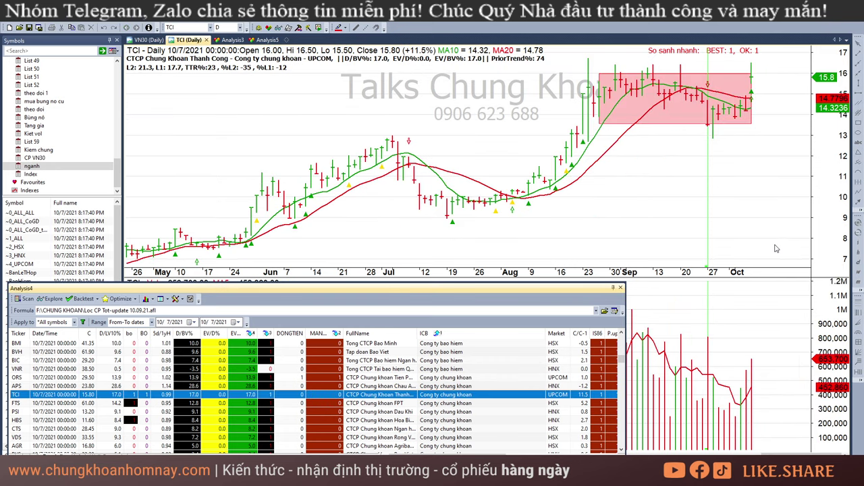
{"action": "mouse_move", "coordinate": [763, 86]}
{"action": "left_click", "coordinate": [468, 406]}
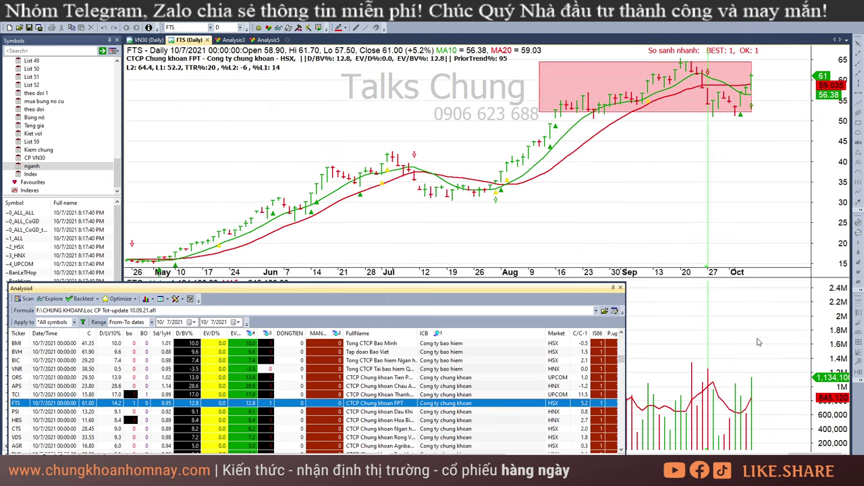
- Inspect the 10/4/2021 and 10/7/2021 price bars on the FTS chart
{"action": "left_click", "coordinate": [749, 387]}
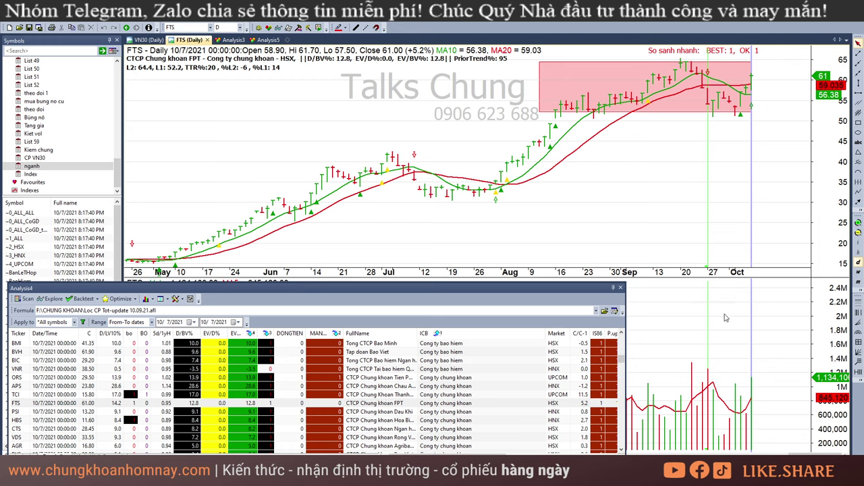
{"action": "left_click", "coordinate": [737, 129]}
{"action": "left_click", "coordinate": [734, 133]}
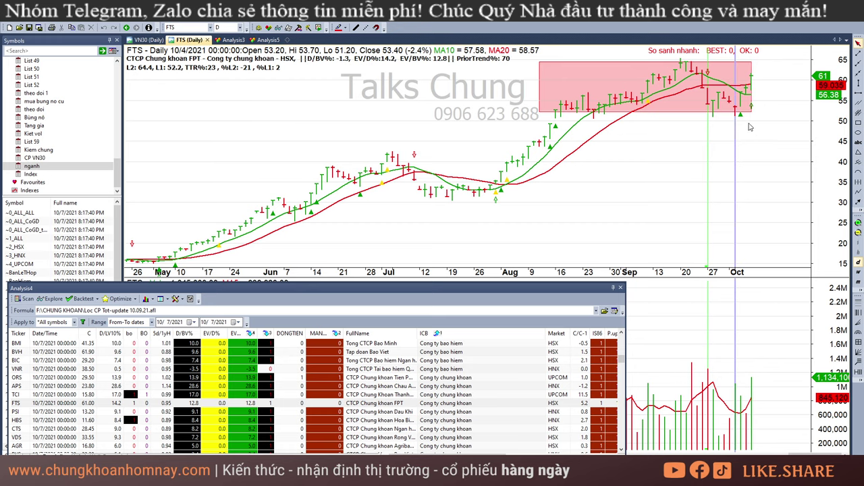
{"action": "left_click", "coordinate": [751, 126]}
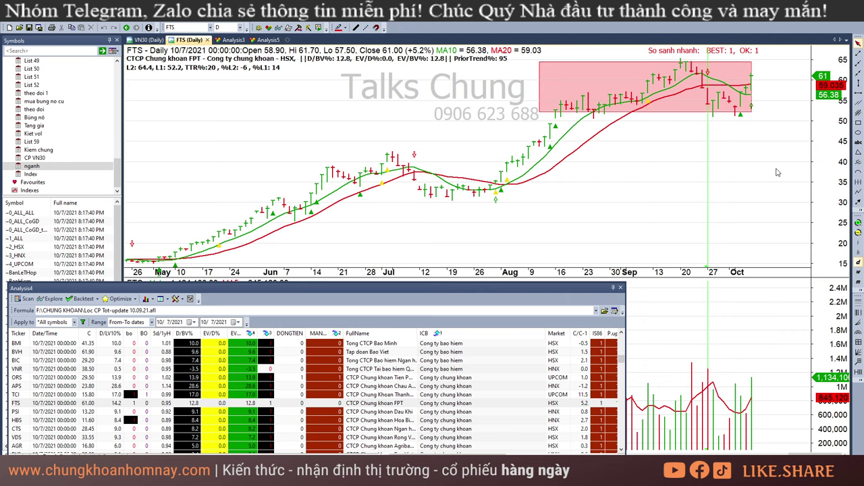
- Review the charts of the securities stocks PSI, HBS and CTS, checking the CTS bars for 10/4, 10/6 and 10/7/2021
{"action": "left_click", "coordinate": [451, 410]}
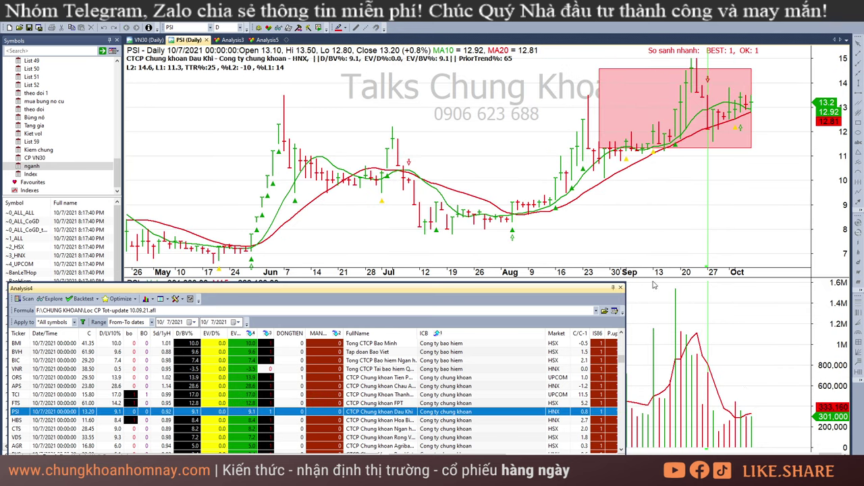
{"action": "key", "text": "Down"}
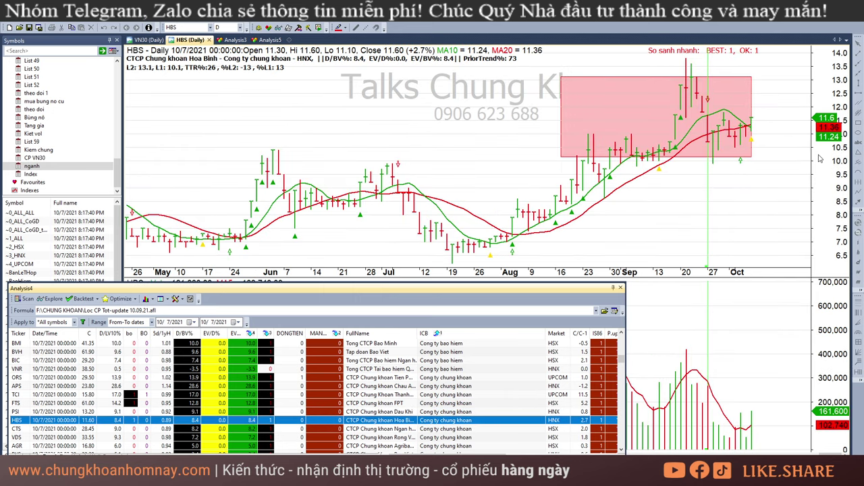
{"action": "key", "text": "Down"}
{"action": "left_click", "coordinate": [735, 146]}
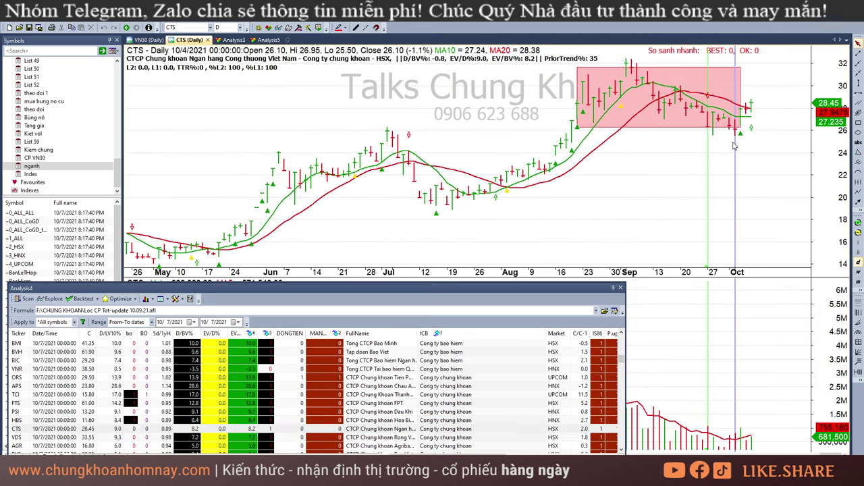
{"action": "left_click", "coordinate": [773, 143]}
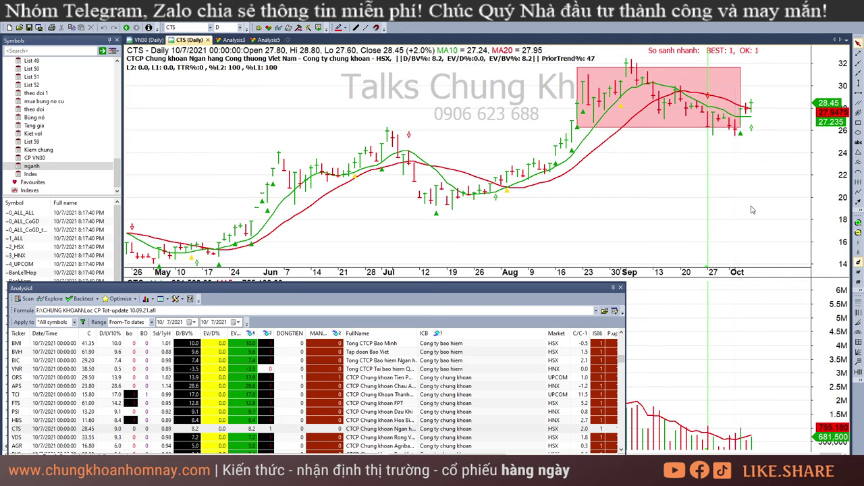
{"action": "left_click", "coordinate": [747, 158]}
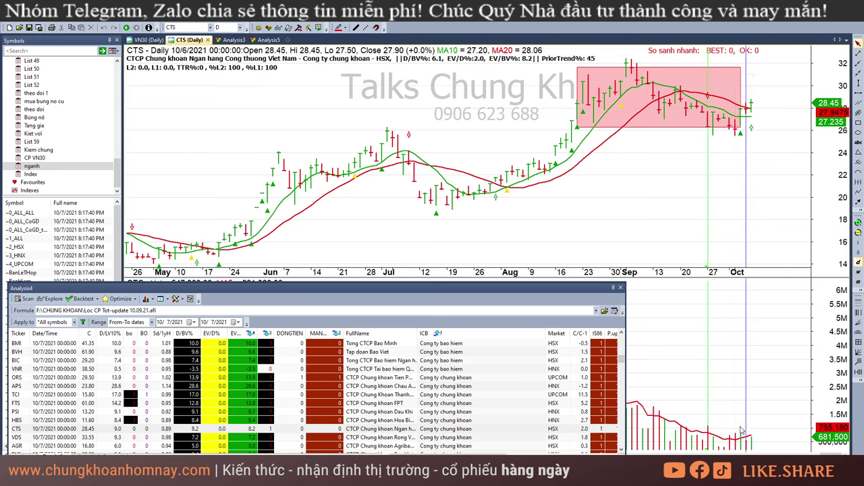
{"action": "left_click", "coordinate": [751, 105]}
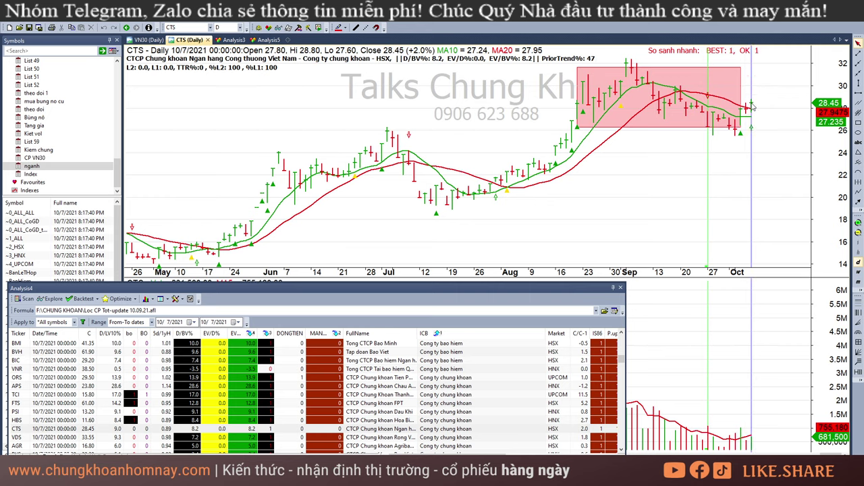
- Review the charts of the securities stocks VDS and AGR and bring up the BVS chart
{"action": "left_click", "coordinate": [404, 439]}
{"action": "key", "text": "Down"}
{"action": "key", "text": "Down"}
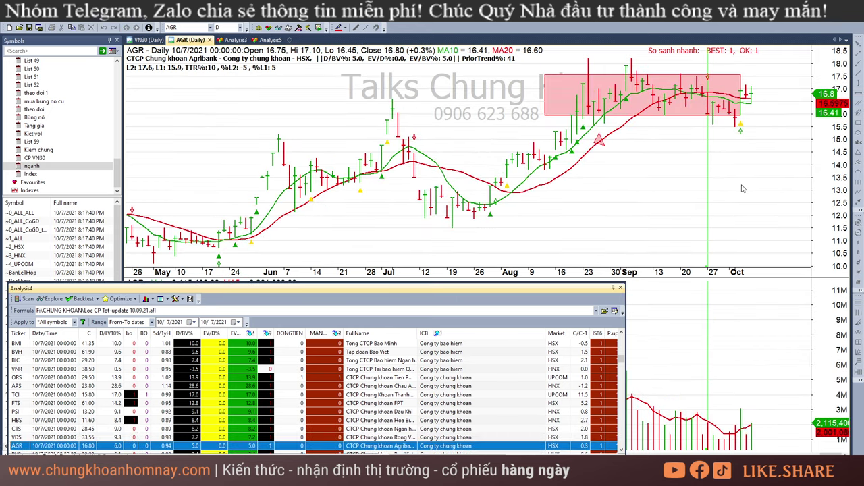
{"action": "key", "text": "Down"}
{"action": "key", "text": "Up"}
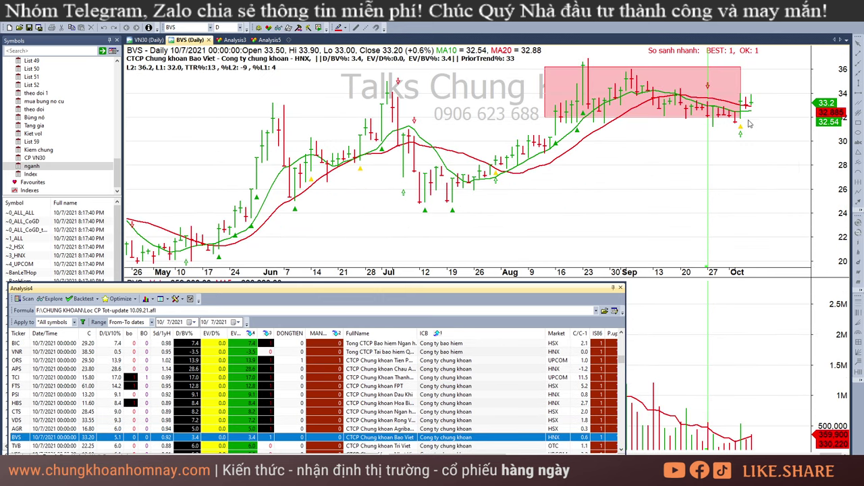
- Inspect the 10/4/2021 and 10/6/2021 price bars on the BVS chart
{"action": "left_click", "coordinate": [743, 125]}
{"action": "left_click", "coordinate": [736, 132]}
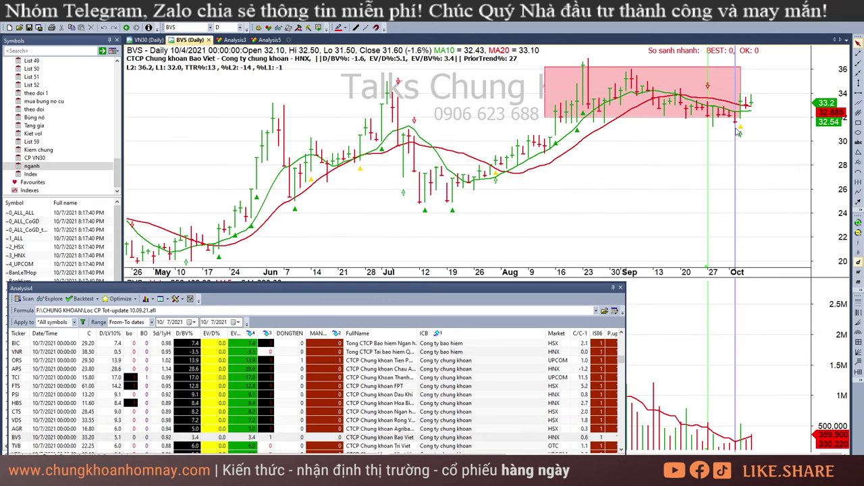
{"action": "left_click", "coordinate": [747, 117]}
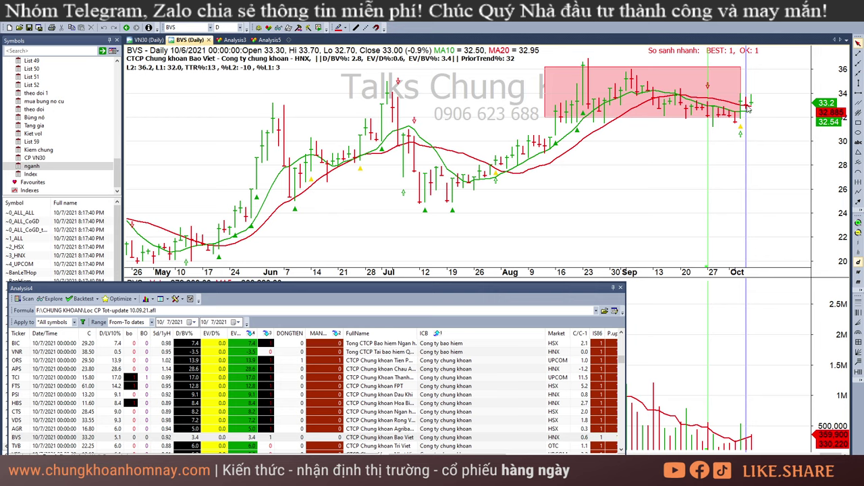
{"action": "left_click", "coordinate": [772, 127]}
- Open the chart of the securities stock TVB from the scan results and inspect its 10/6/2021 price bar
{"action": "scroll", "coordinate": [334, 397], "scroll_direction": "down", "scroll_amount": 2}
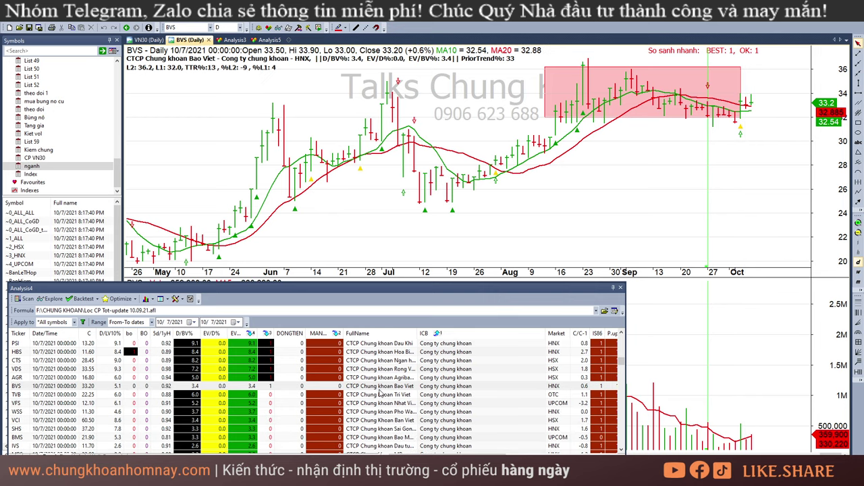
{"action": "left_click", "coordinate": [394, 397]}
{"action": "left_click", "coordinate": [402, 403]}
{"action": "left_click", "coordinate": [411, 393]}
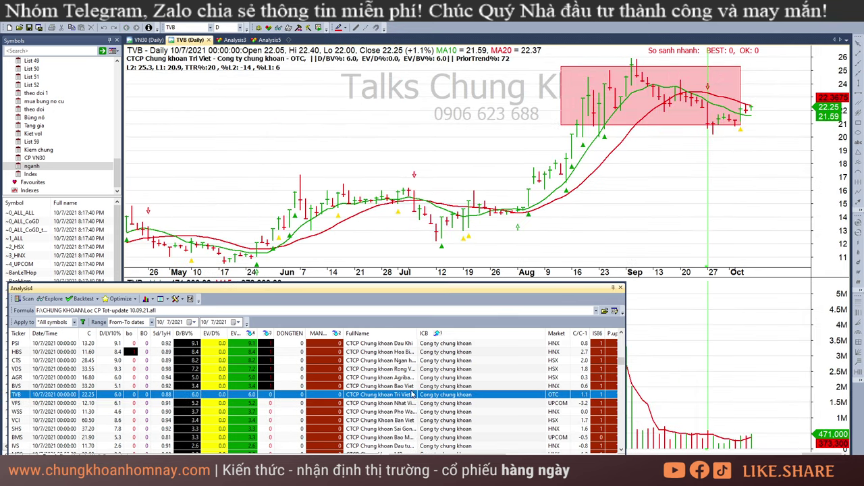
{"action": "left_click", "coordinate": [750, 122]}
{"action": "left_click", "coordinate": [746, 116]}
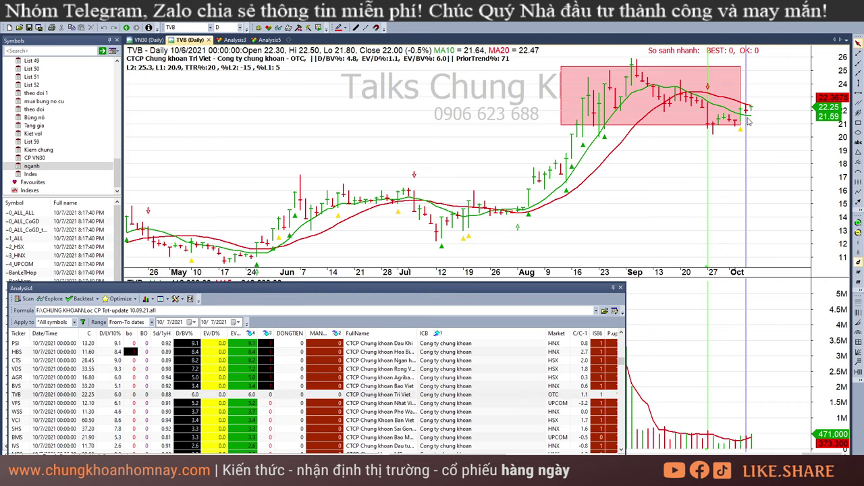
{"action": "left_click", "coordinate": [767, 118]}
- Open the chart of the securities stock VFS and inspect its 10/7/2021 price bar
{"action": "left_click", "coordinate": [414, 404]}
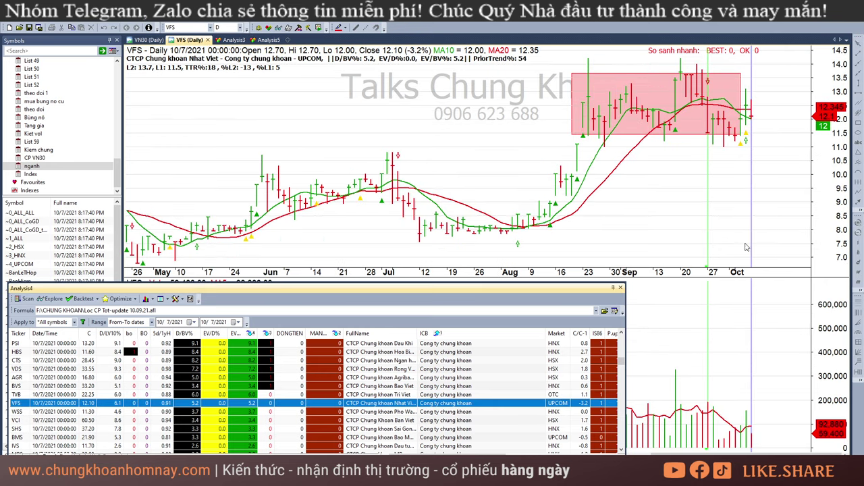
{"action": "left_click", "coordinate": [757, 140]}
{"action": "left_click", "coordinate": [753, 126]}
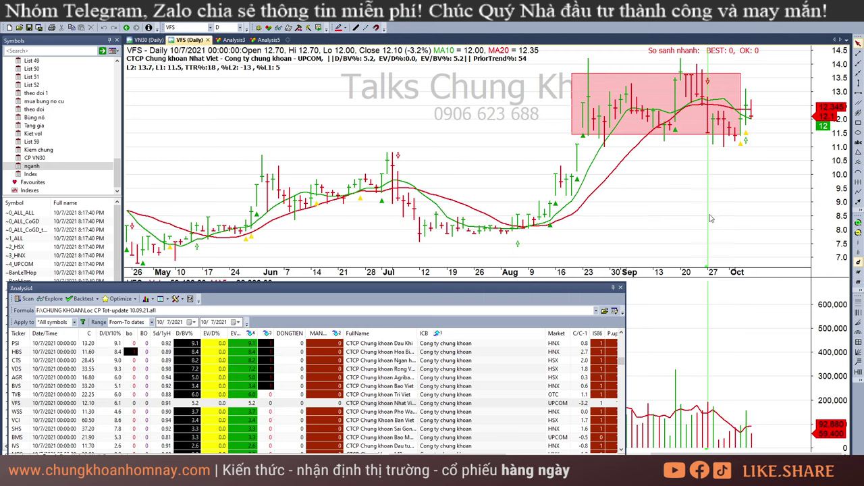
- Review the securities stocks WSS and VCI, comparing the VCI price bars for 10/4, 10/6 and 10/7/2021
{"action": "left_click", "coordinate": [445, 413]}
{"action": "key", "text": "Down"}
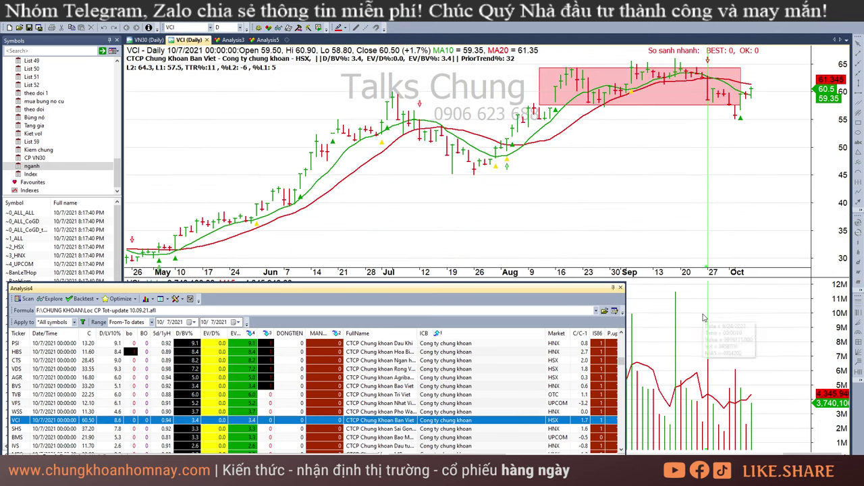
{"action": "left_click", "coordinate": [734, 128]}
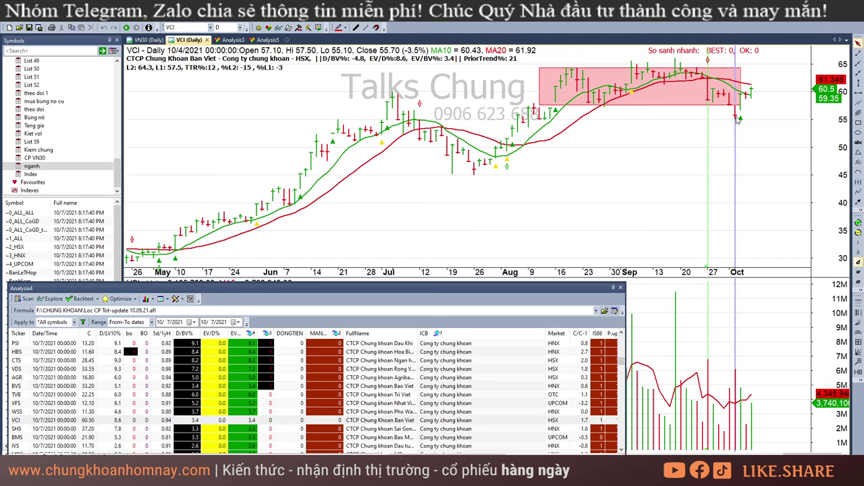
{"action": "left_click", "coordinate": [751, 111]}
{"action": "left_click", "coordinate": [746, 115]}
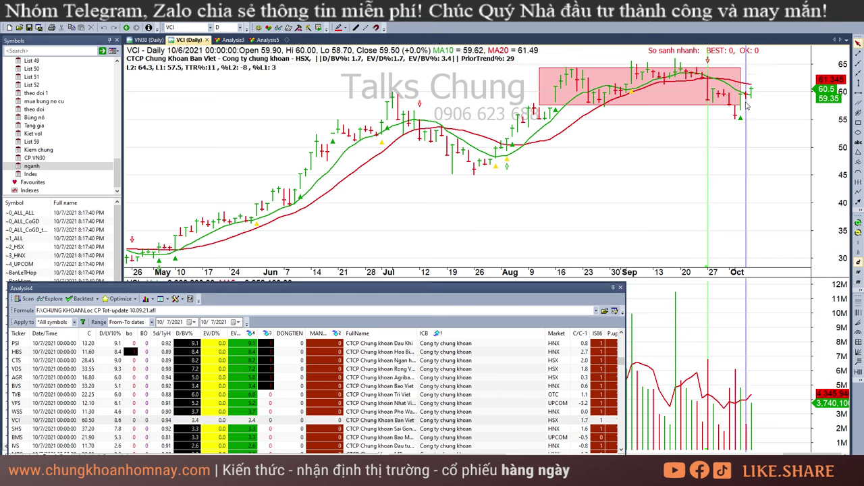
{"action": "left_click", "coordinate": [751, 97]}
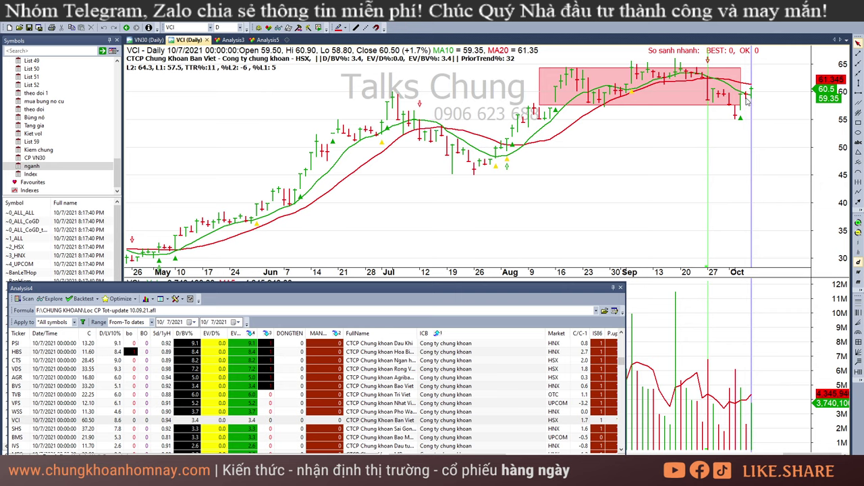
{"action": "left_click", "coordinate": [746, 98]}
{"action": "left_click", "coordinate": [752, 99]}
{"action": "left_click", "coordinate": [776, 101]}
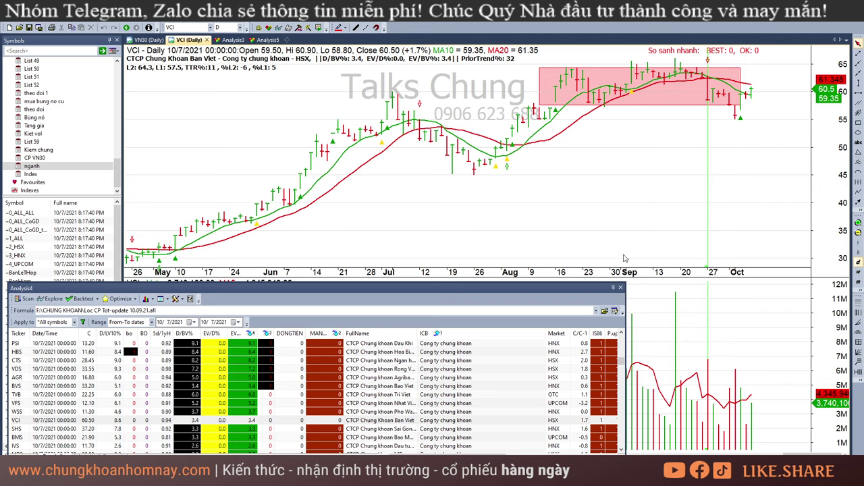
- Look through the charts of the remaining securities stocks in the scan results, from SHS and BMS through VND to HCM
{"action": "left_click", "coordinate": [453, 431]}
{"action": "key", "text": "Down"}
{"action": "key", "text": "Up"}
{"action": "key", "text": "Down"}
{"action": "key", "text": "Down"}
{"action": "key", "text": "Down"}
{"action": "key", "text": "Down"}
{"action": "key", "text": "Down"}
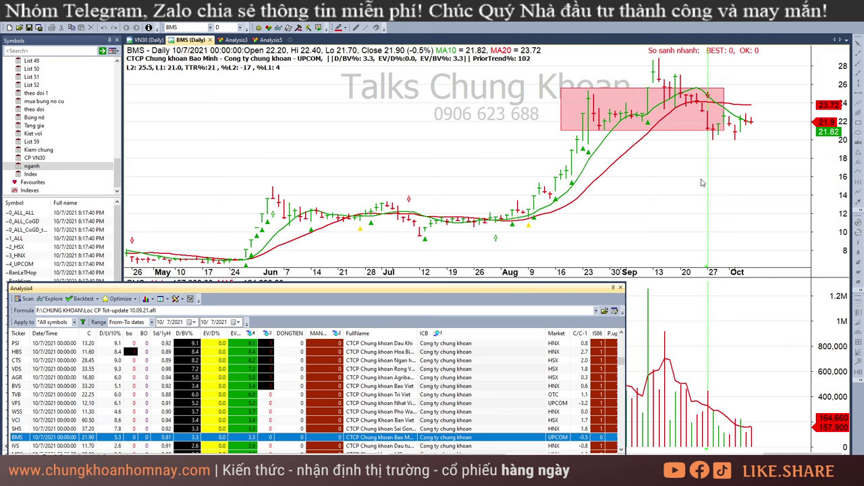
{"action": "key", "text": "Down"}
{"action": "key", "text": "Down"}
{"action": "key", "text": "Down"}
{"action": "key", "text": "Down"}
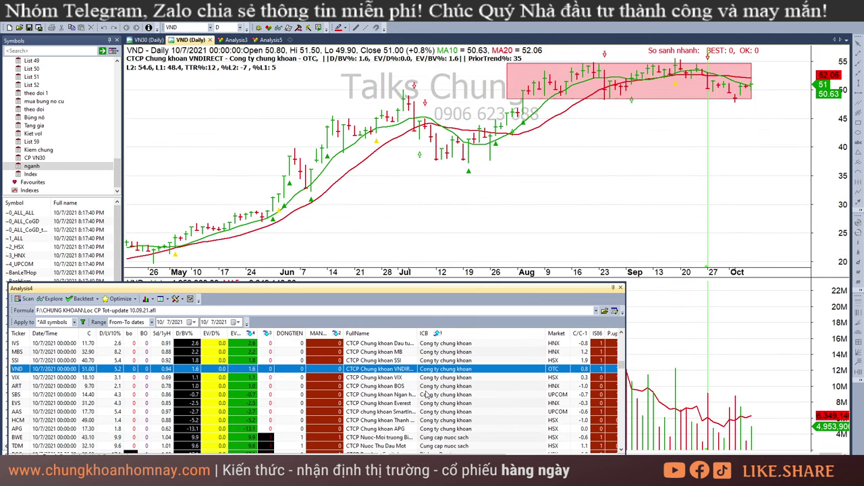
{"action": "key", "text": "Down"}
{"action": "key", "text": "Down"}
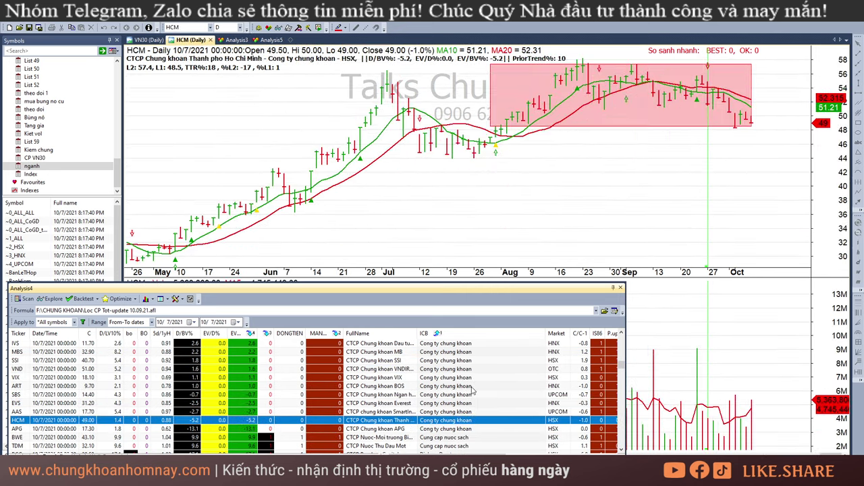
- Compare the 10/4, 10/6 and 10/7/2021 price bars on the HCM chart against the lower edge of its pink price range box
{"action": "left_click", "coordinate": [736, 139]}
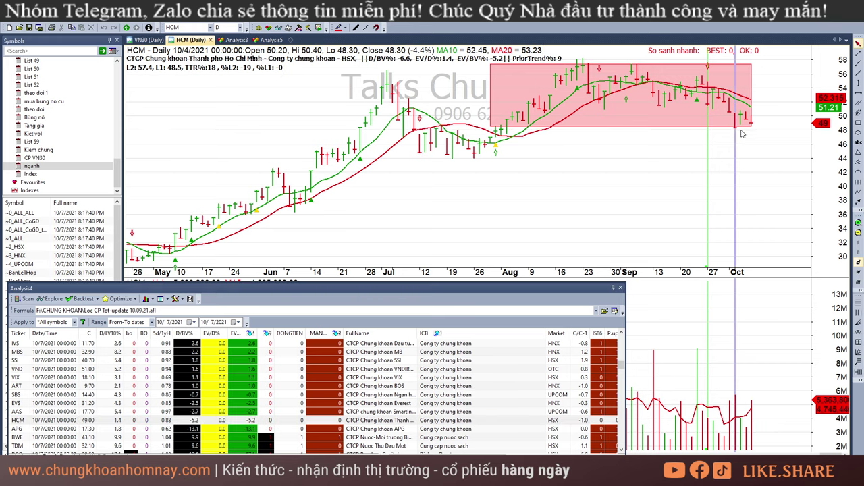
{"action": "left_click", "coordinate": [742, 130]}
{"action": "left_click", "coordinate": [747, 131]}
{"action": "left_click", "coordinate": [752, 133]}
{"action": "left_click", "coordinate": [749, 138]}
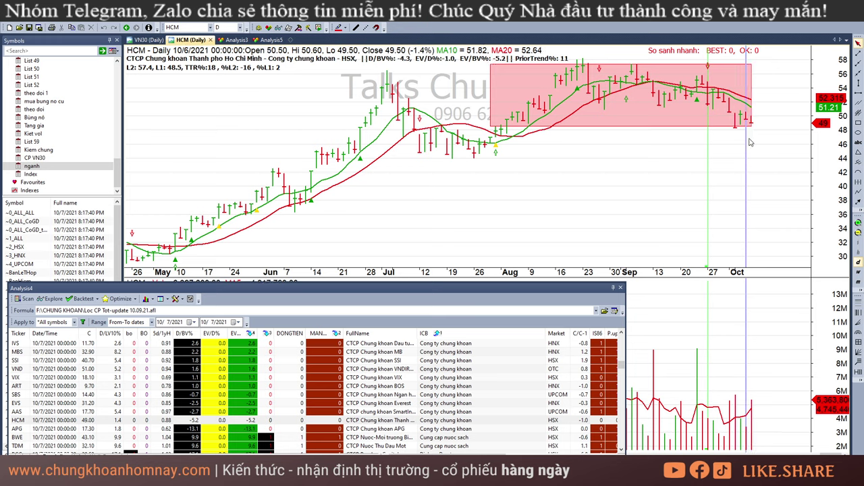
{"action": "left_click", "coordinate": [752, 142]}
{"action": "left_click", "coordinate": [738, 141]}
{"action": "left_click", "coordinate": [753, 143]}
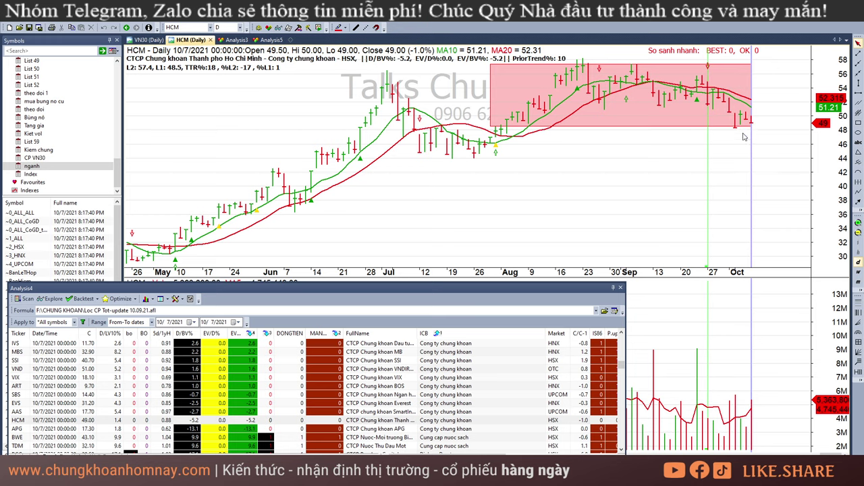
{"action": "left_click", "coordinate": [736, 137]}
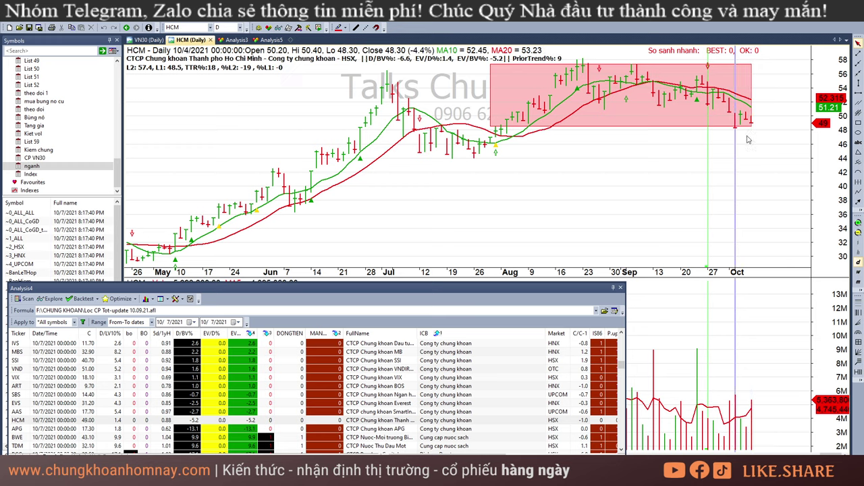
{"action": "mouse_move", "coordinate": [759, 136]}
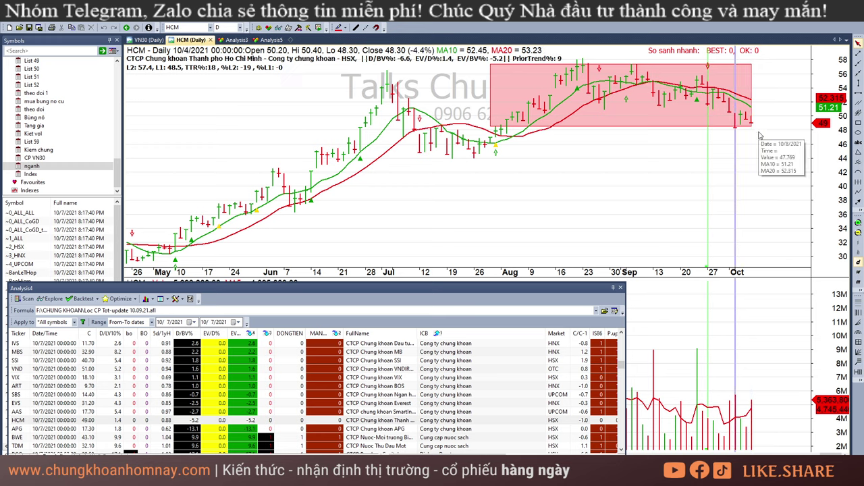
- View the chart of the securities stock APG and open the chart of the coal-mining stock CST from the scan results
{"action": "left_click", "coordinate": [455, 430]}
{"action": "scroll", "coordinate": [486, 406], "scroll_direction": "down", "scroll_amount": 5}
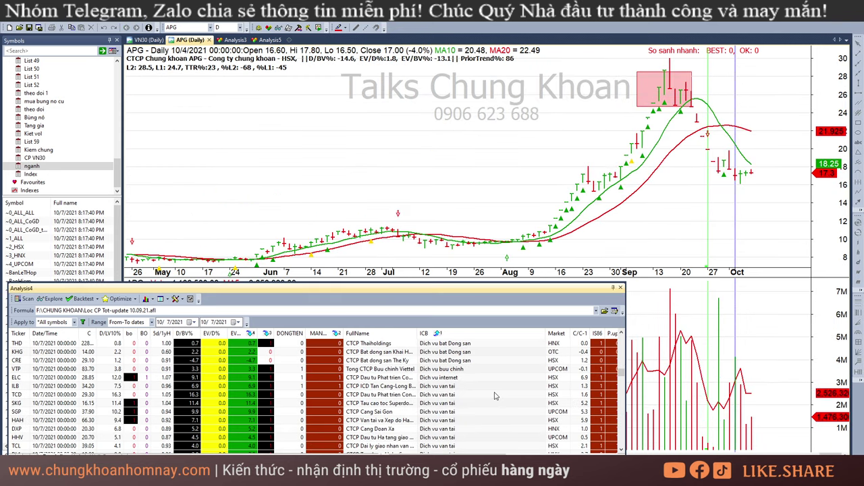
{"action": "scroll", "coordinate": [494, 396], "scroll_direction": "down", "scroll_amount": 6}
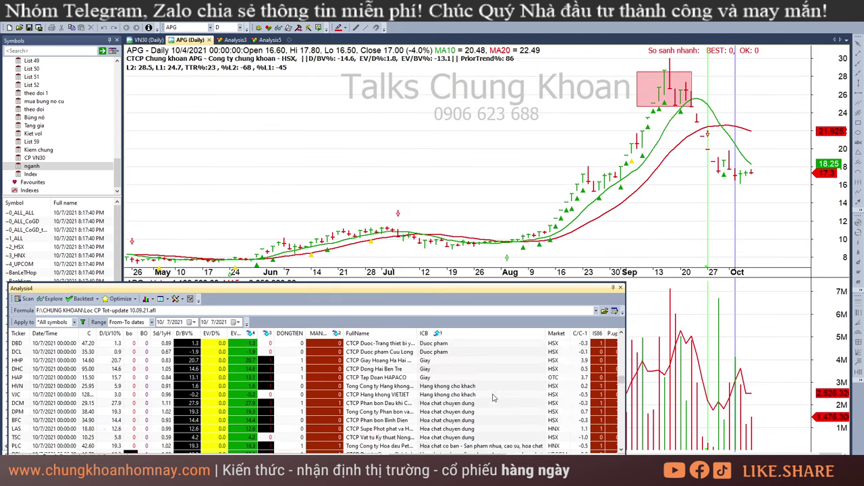
{"action": "scroll", "coordinate": [493, 398], "scroll_direction": "down", "scroll_amount": 6}
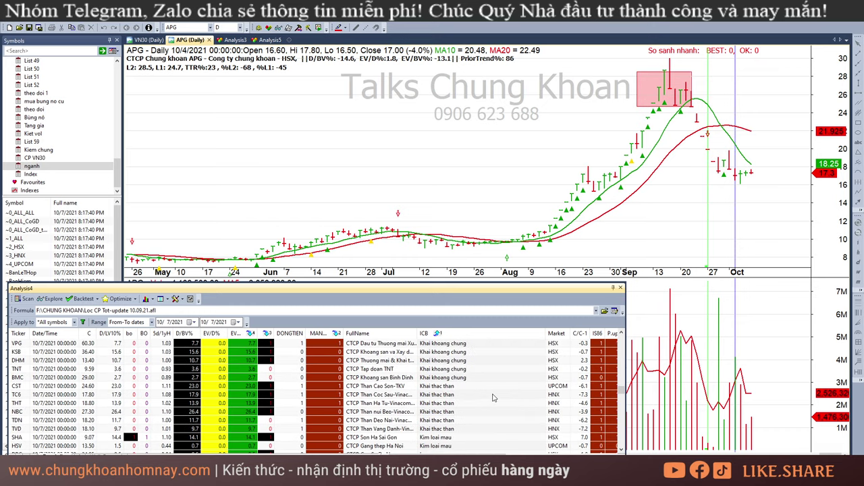
{"action": "left_click", "coordinate": [475, 361]}
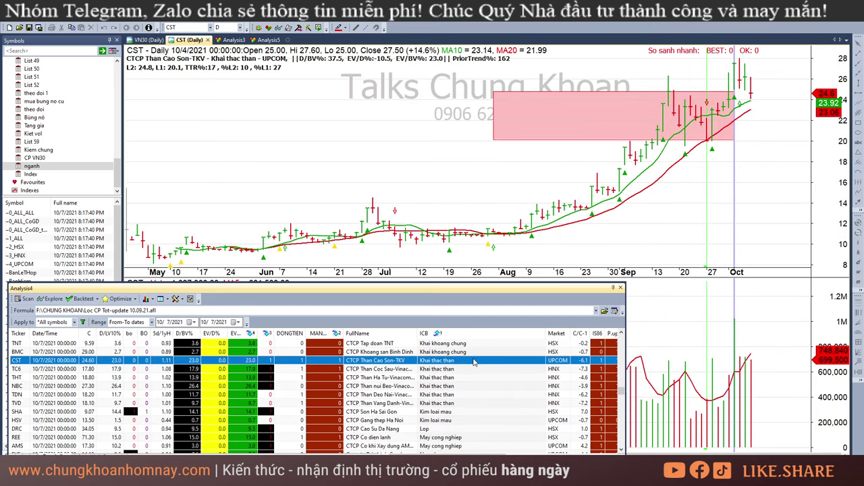
- Compare the 9/23, 10/6 and 10/7/2021 price bars on the CST chart with its pink price range box
{"action": "left_click", "coordinate": [698, 86]}
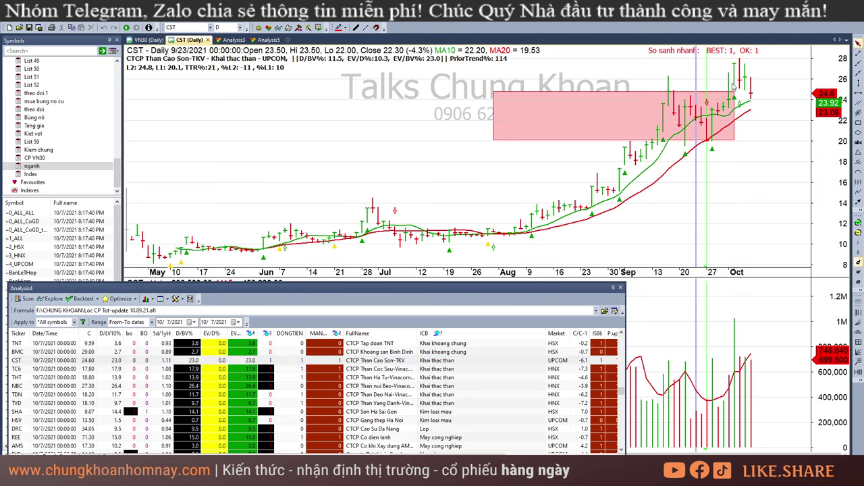
{"action": "left_click", "coordinate": [735, 86]}
{"action": "left_click", "coordinate": [746, 91]}
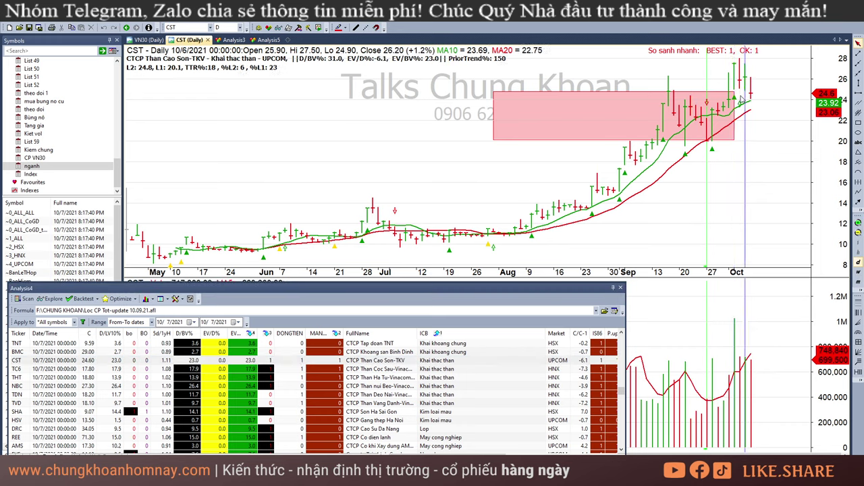
{"action": "left_click", "coordinate": [751, 99]}
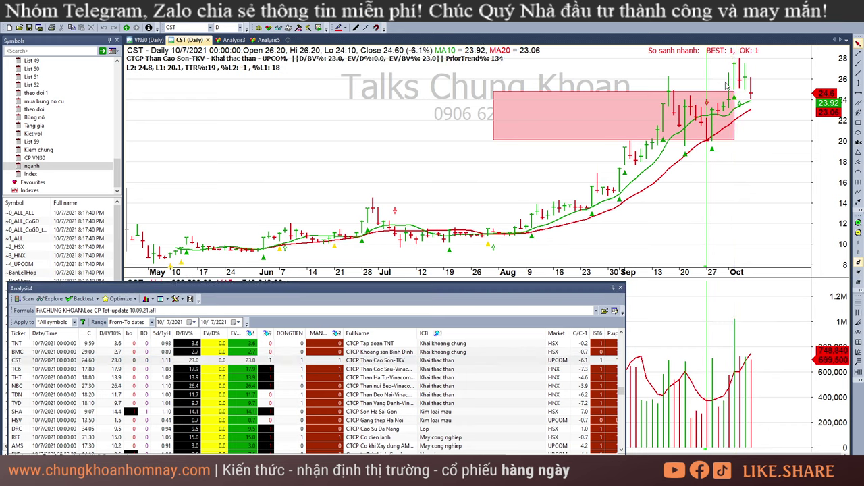
{"action": "mouse_move", "coordinate": [759, 117]}
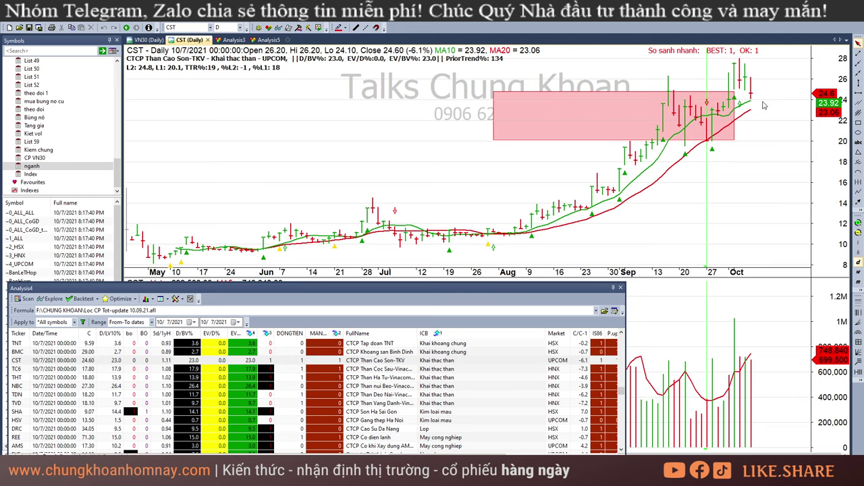
- Review the charts of the coal-mining stocks TC6, THT, NBC and TDN, checking their latest price bars against the pink range boxes
{"action": "left_click", "coordinate": [450, 369]}
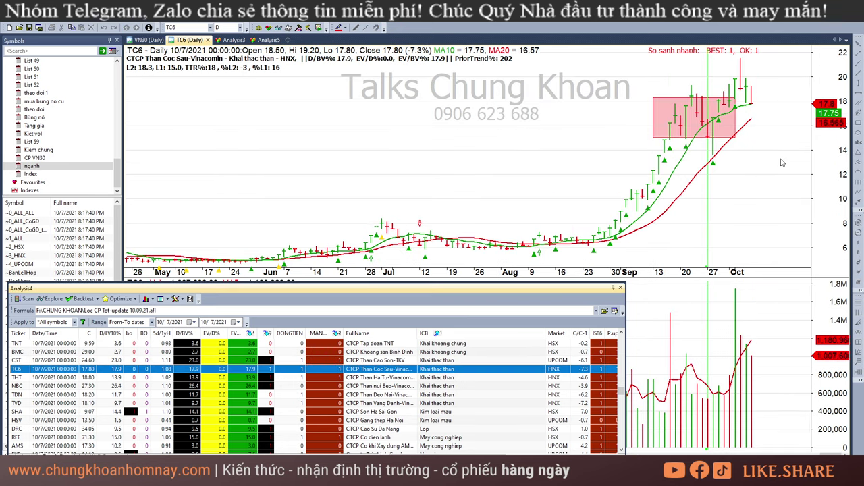
{"action": "left_click", "coordinate": [756, 115]}
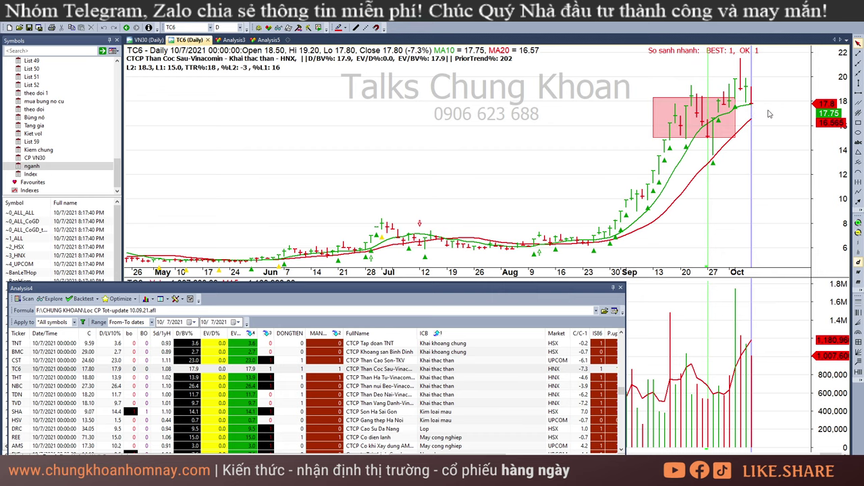
{"action": "left_click", "coordinate": [436, 378]}
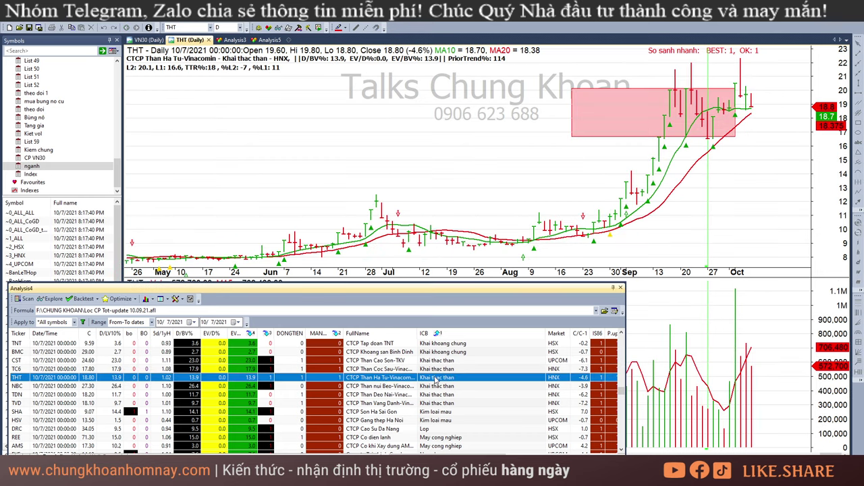
{"action": "left_click", "coordinate": [746, 115]}
{"action": "left_click", "coordinate": [416, 387]}
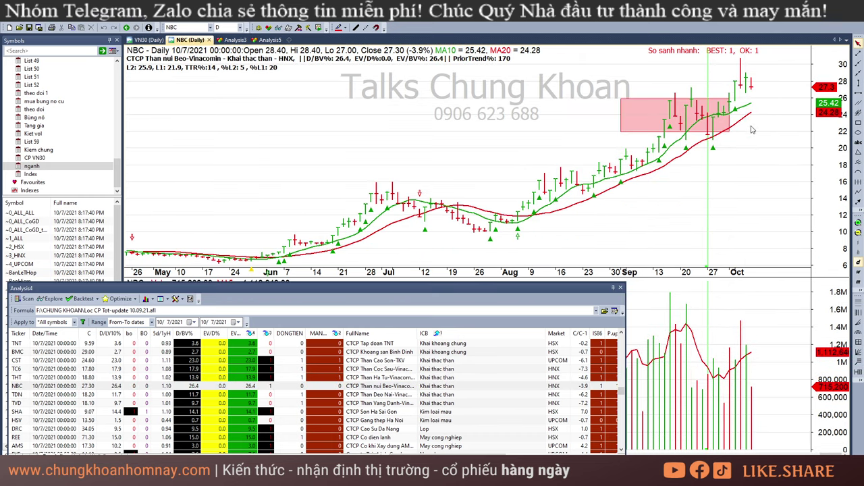
{"action": "mouse_move", "coordinate": [749, 130]}
{"action": "left_click", "coordinate": [729, 98]}
{"action": "left_click_drag", "start_coordinate": [729, 98], "coordinate": [767, 95]}
{"action": "left_click", "coordinate": [458, 397]}
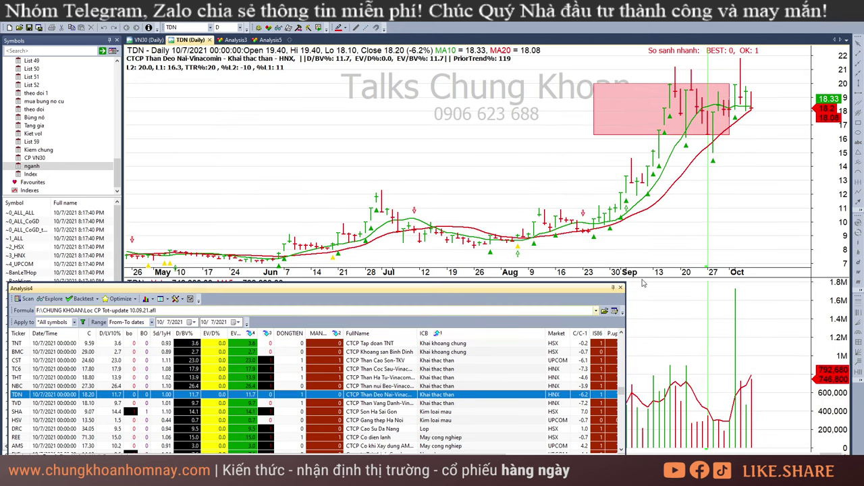
- Go to the banking group in the scan results and review the 10/7/2021 price bars of EVF and SSB
{"action": "scroll", "coordinate": [485, 386], "scroll_direction": "down", "scroll_amount": 1}
{"action": "scroll", "coordinate": [485, 385], "scroll_direction": "down", "scroll_amount": 2}
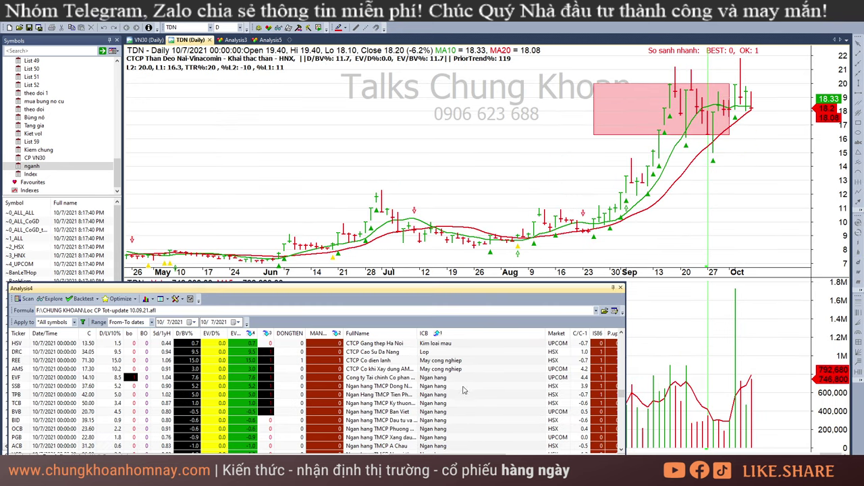
{"action": "left_click", "coordinate": [461, 378]}
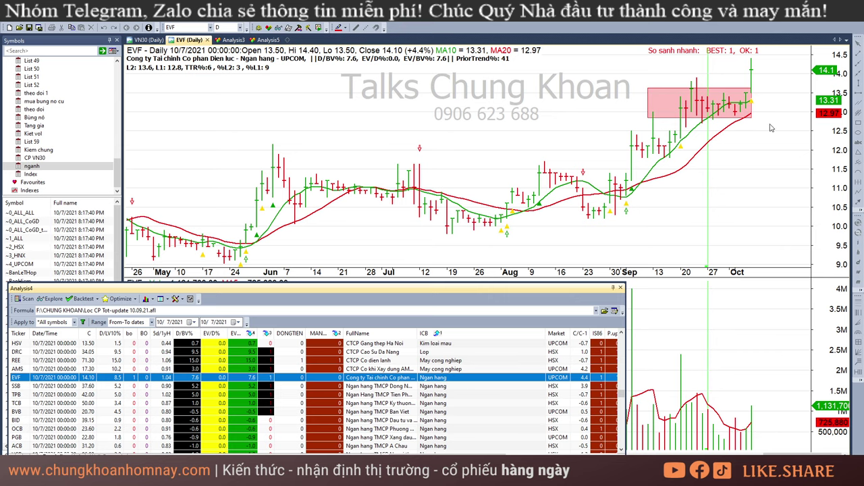
{"action": "left_click", "coordinate": [752, 84]}
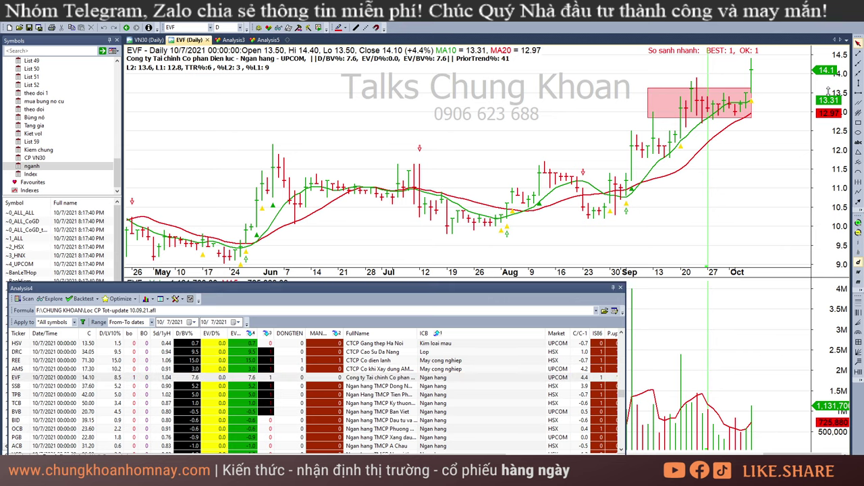
{"action": "left_click", "coordinate": [426, 387]}
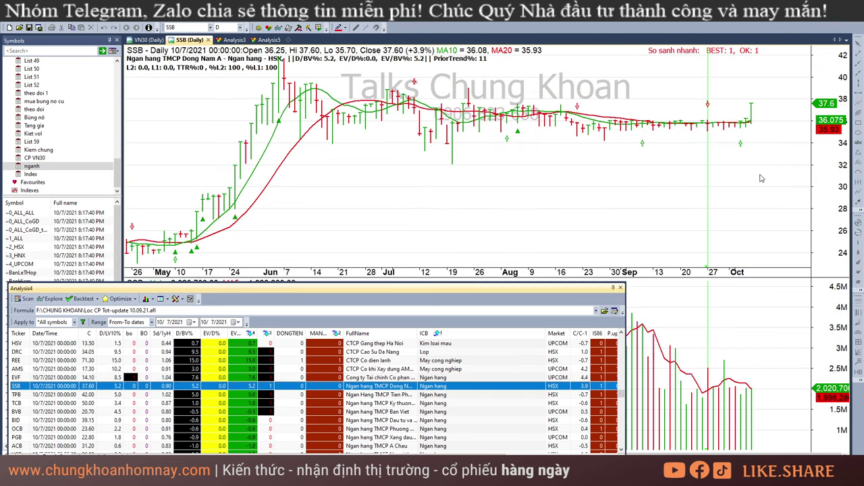
{"action": "left_click", "coordinate": [757, 118]}
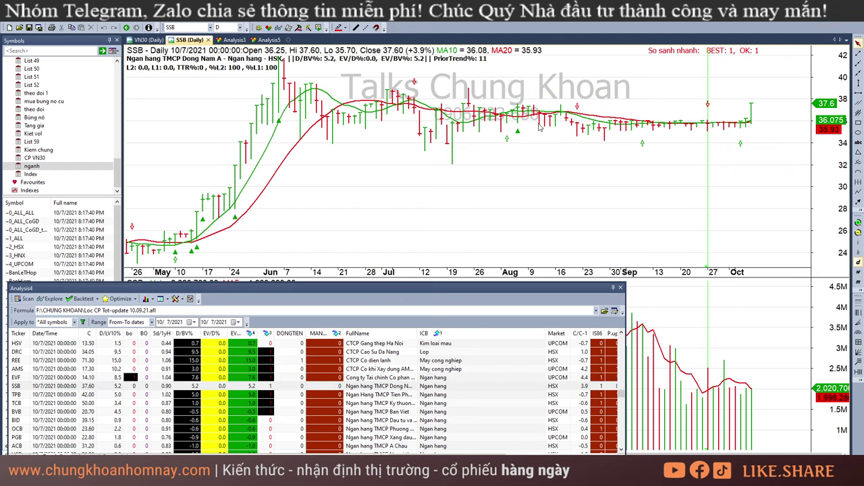
{"action": "left_click", "coordinate": [754, 117]}
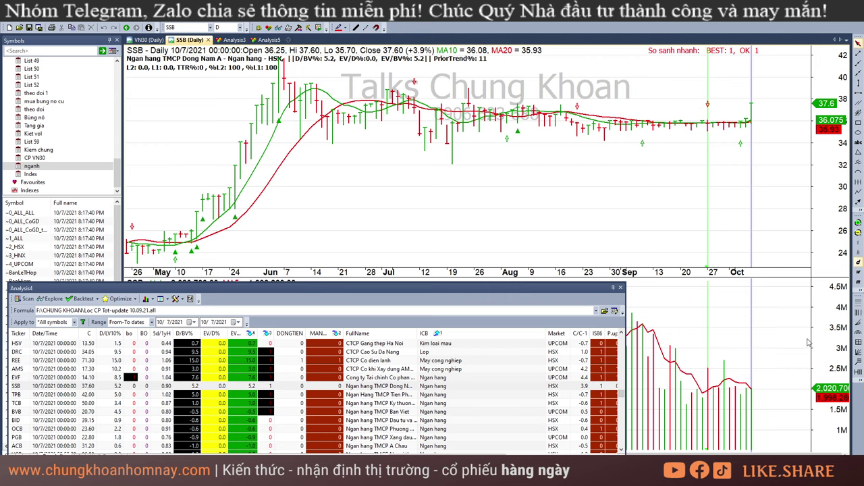
{"action": "left_click", "coordinate": [767, 138]}
- Check the September and October 2021 bars on the TPB chart against its pink box, and draw a rectangle around the latest October bars
{"action": "left_click", "coordinate": [442, 395]}
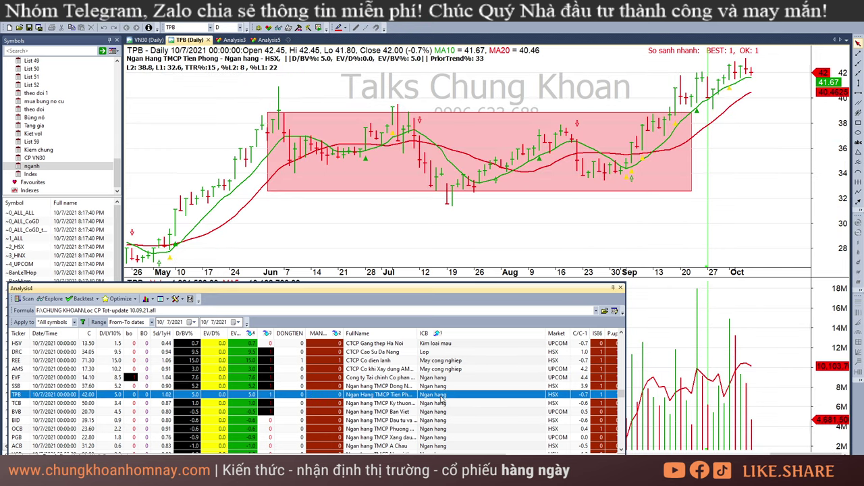
{"action": "left_click", "coordinate": [678, 110]}
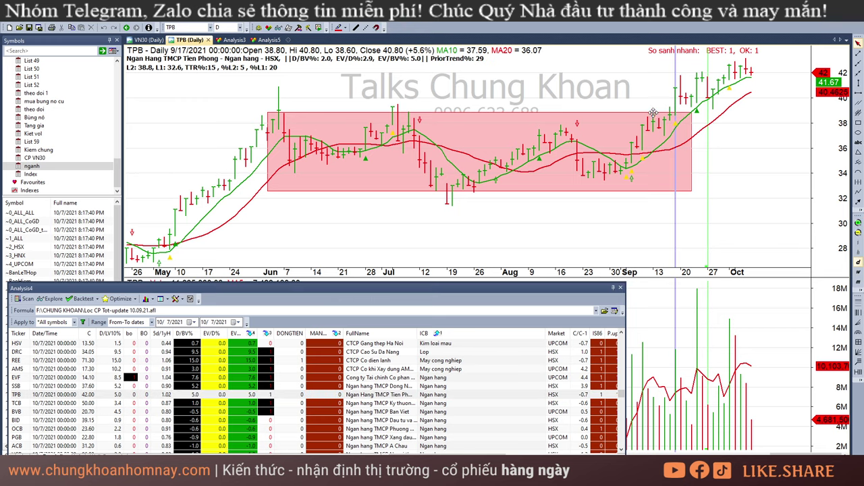
{"action": "left_click", "coordinate": [650, 108]}
{"action": "left_click", "coordinate": [678, 105]}
{"action": "left_click", "coordinate": [716, 109]}
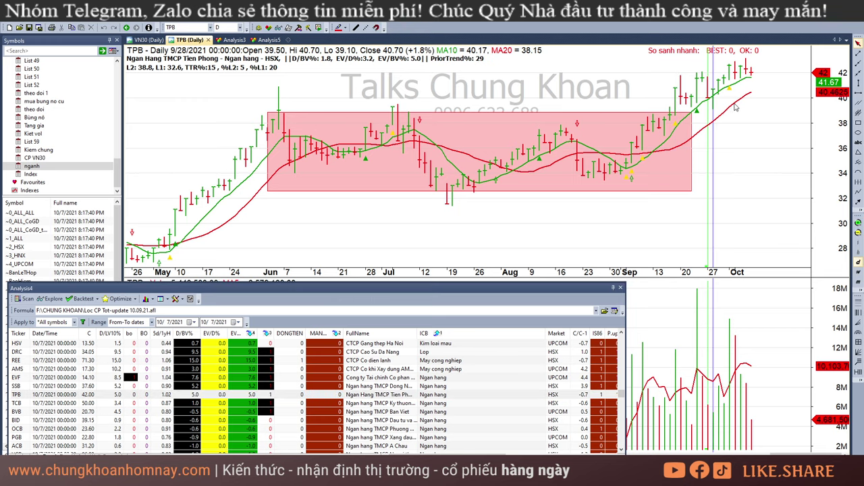
{"action": "left_click", "coordinate": [743, 107]}
{"action": "left_click", "coordinate": [773, 104]}
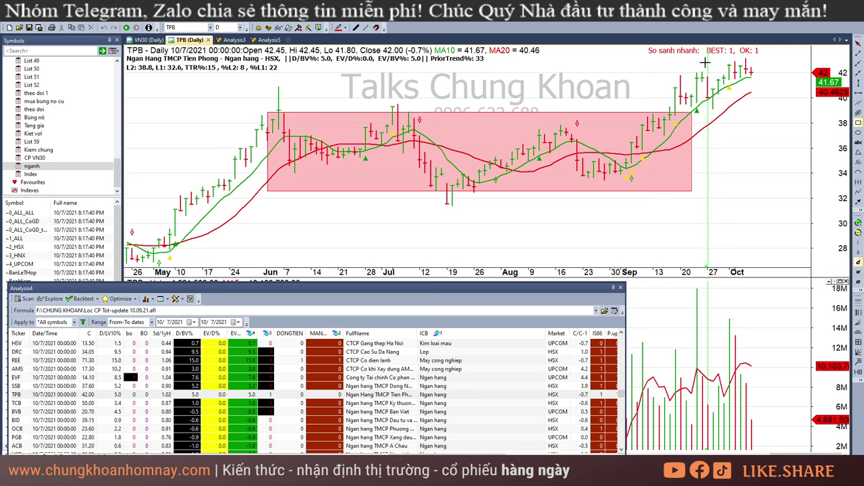
{"action": "left_click_drag", "start_coordinate": [725, 61], "coordinate": [779, 79]}
- Look through the charts of the next banking stocks in the scan results, from TCB and BVB down to BAB
{"action": "scroll", "coordinate": [393, 411], "scroll_direction": "down", "scroll_amount": 1}
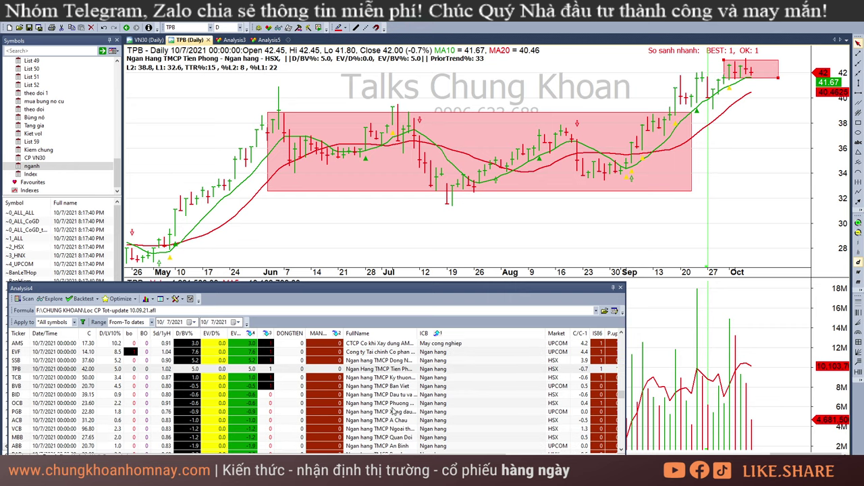
{"action": "left_click", "coordinate": [451, 378]}
{"action": "key", "text": "Down"}
{"action": "key", "text": "Down"}
{"action": "key", "text": "Down"}
{"action": "key", "text": "Down"}
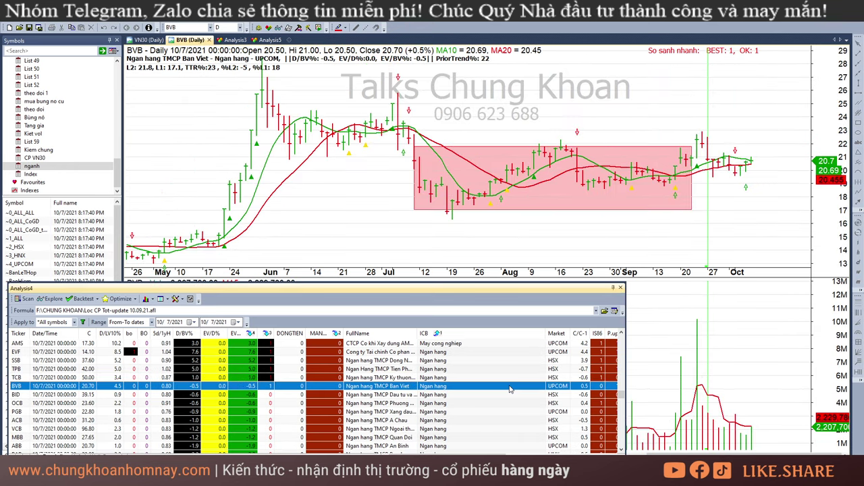
{"action": "key", "text": "Down"}
{"action": "key", "text": "Down"}
{"action": "key", "text": "Down"}
{"action": "key", "text": "Down"}
{"action": "key", "text": "Down"}
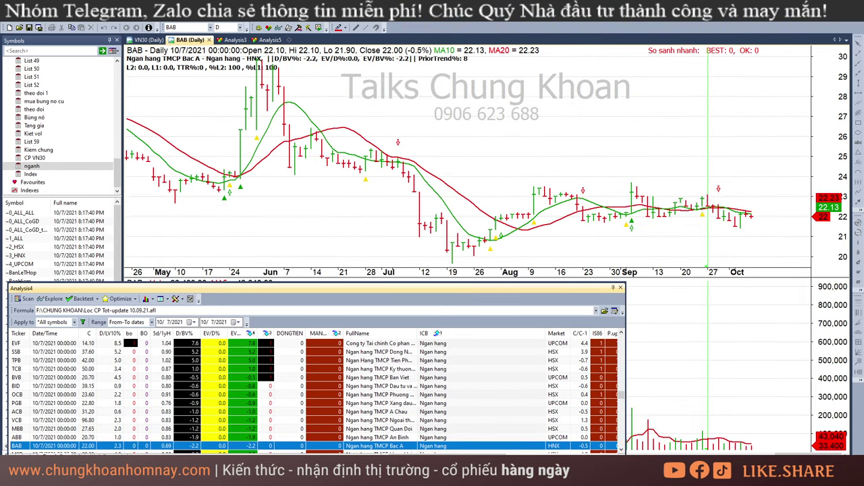
- Switch to the Excel sector table and compare the sectors above and below the ~1_ALL row, including the SL>=tb column
{"action": "left_click", "coordinate": [172, 473]}
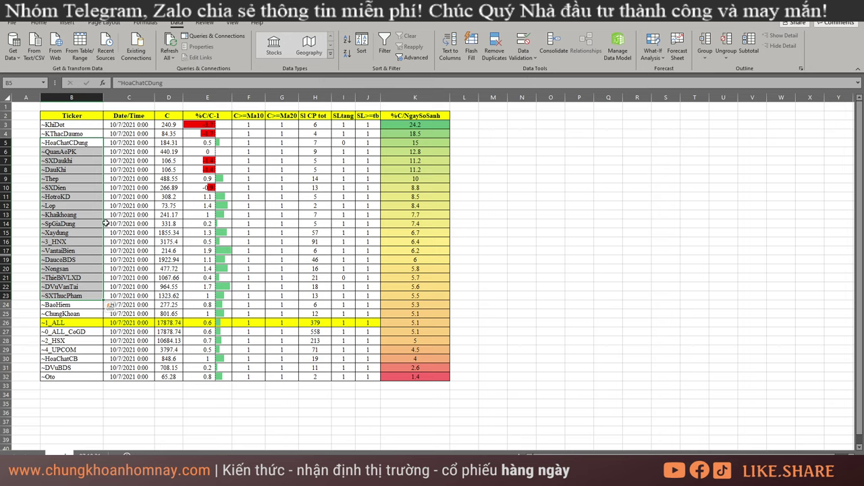
{"action": "left_click", "coordinate": [77, 127]}
{"action": "left_click_drag", "start_coordinate": [77, 131], "coordinate": [89, 182]}
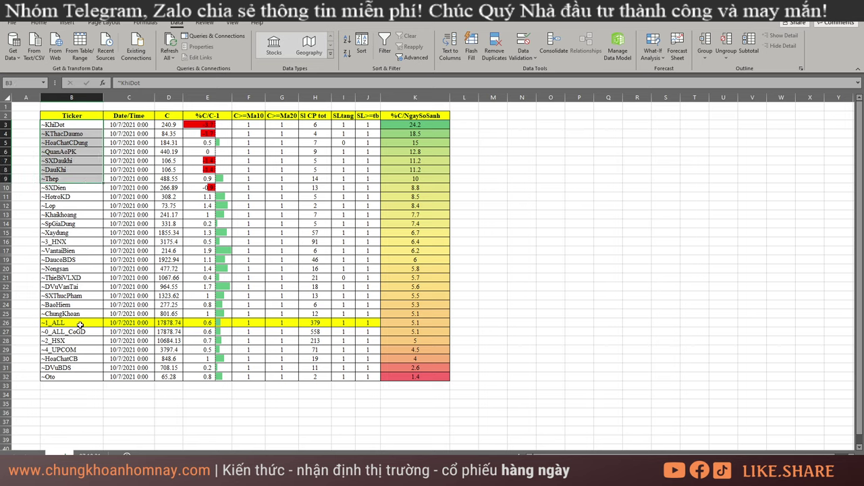
{"action": "left_click", "coordinate": [74, 295]}
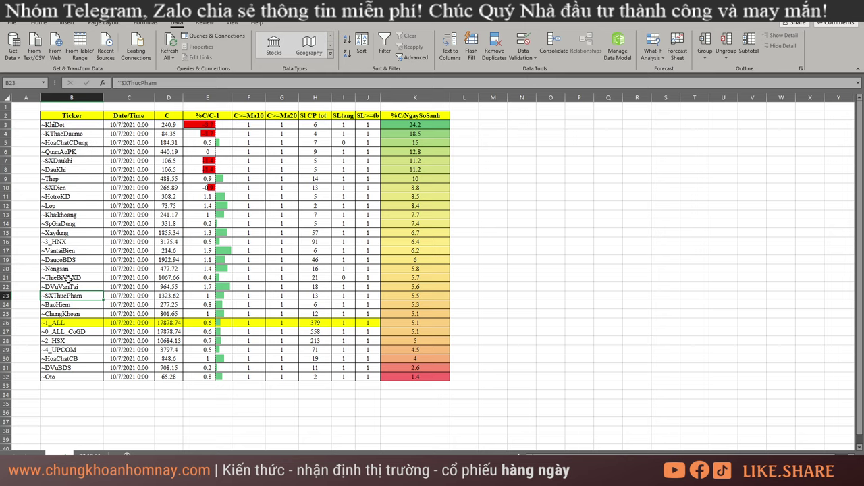
{"action": "left_click", "coordinate": [65, 270]}
{"action": "left_click", "coordinate": [64, 260]}
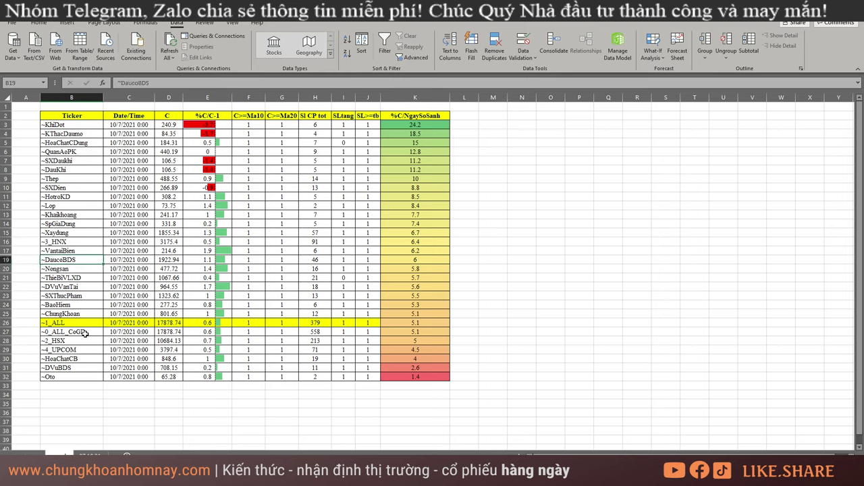
{"action": "left_click", "coordinate": [86, 332]}
{"action": "left_click", "coordinate": [90, 358]}
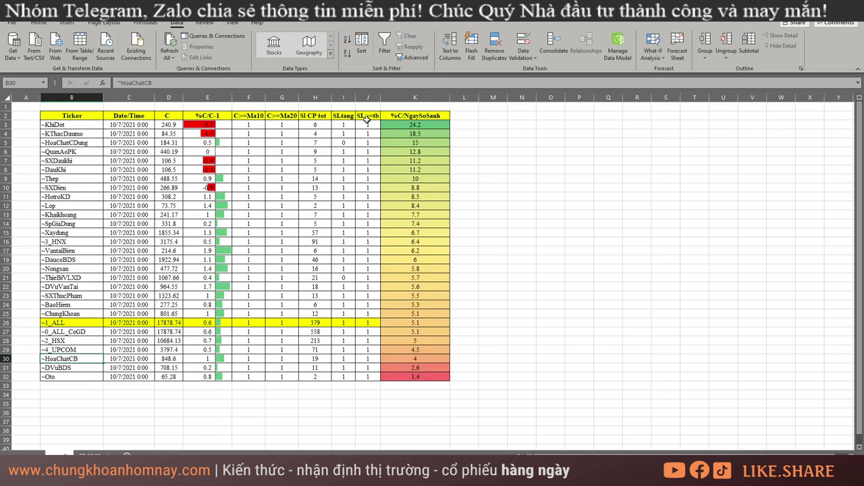
{"action": "left_click_drag", "start_coordinate": [365, 117], "coordinate": [372, 380]}
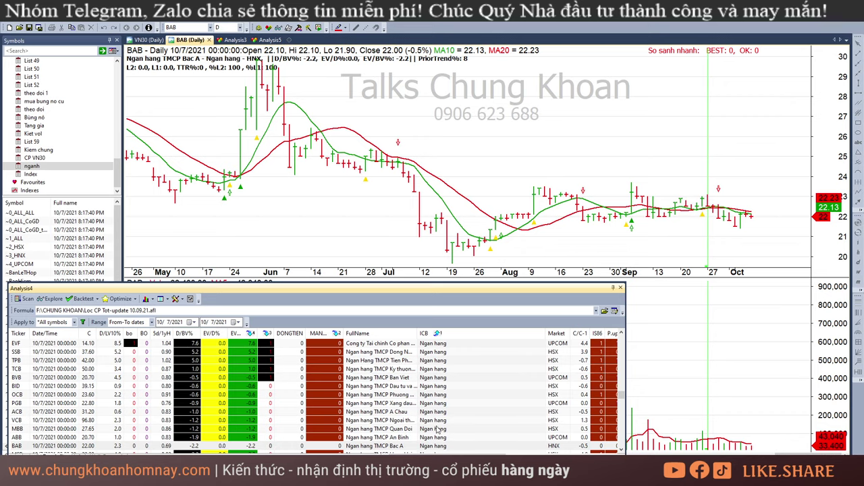
- Return to the AmiBroker scan results and view the chart of the banking stock LPB
{"action": "scroll", "coordinate": [532, 403], "scroll_direction": "down", "scroll_amount": 5}
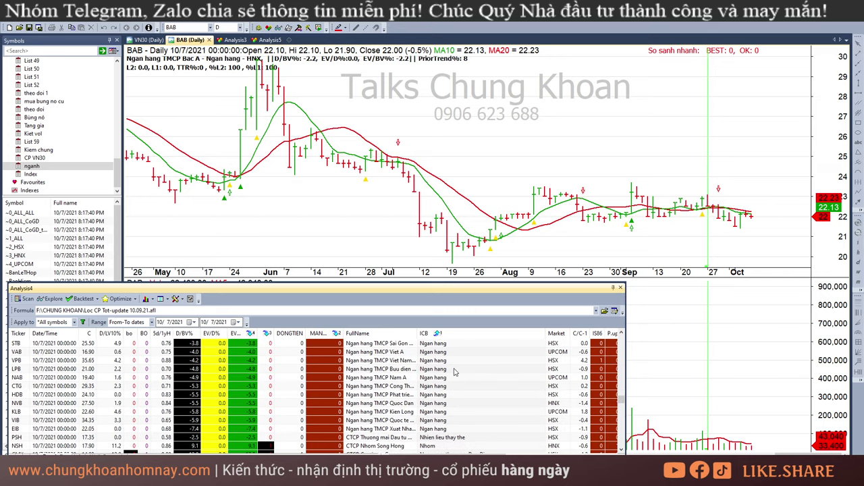
{"action": "left_click", "coordinate": [463, 398]}
{"action": "left_click", "coordinate": [460, 369]}
- Open the steel stock POM from the scan results and examine its 9/24, 10/4 and 10/6/2021 price bars around the pink range box
{"action": "scroll", "coordinate": [463, 377], "scroll_direction": "down", "scroll_amount": 3}
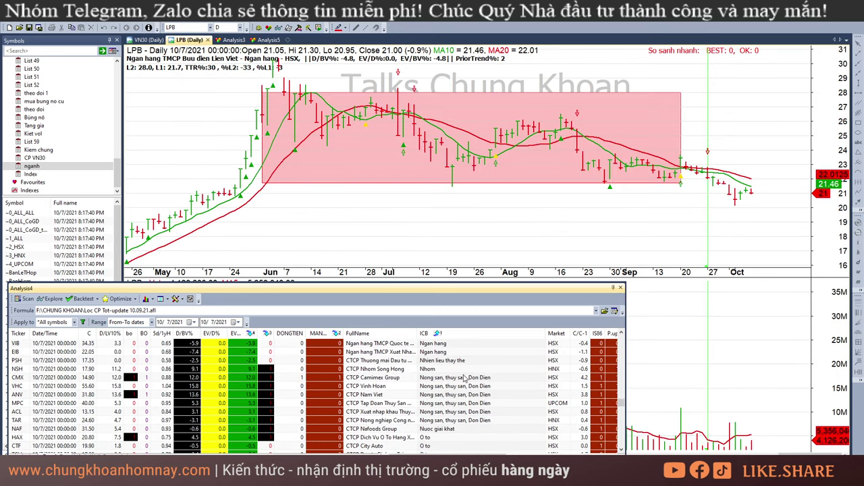
{"action": "scroll", "coordinate": [464, 379], "scroll_direction": "down", "scroll_amount": 10}
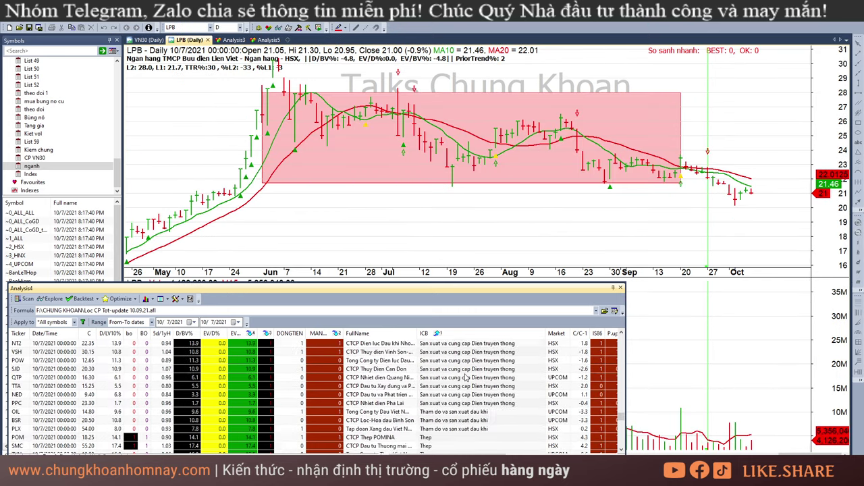
{"action": "scroll", "coordinate": [470, 396], "scroll_direction": "down", "scroll_amount": 2}
{"action": "left_click", "coordinate": [446, 362]}
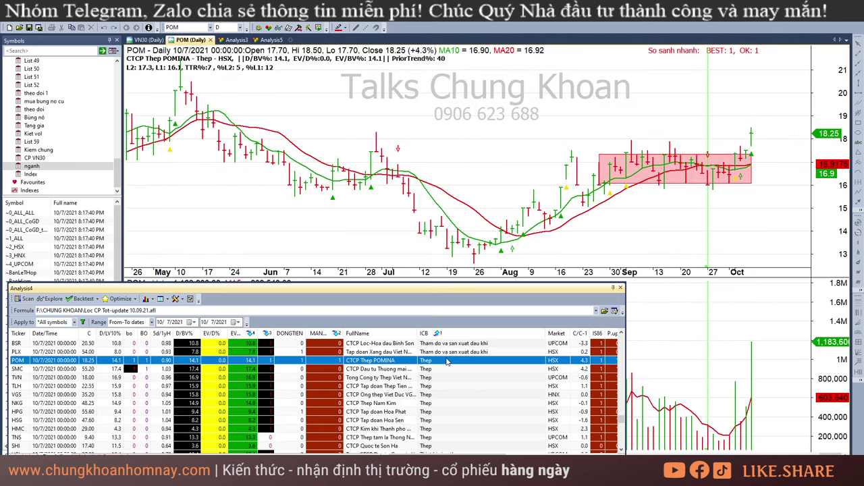
{"action": "left_click", "coordinate": [748, 211]}
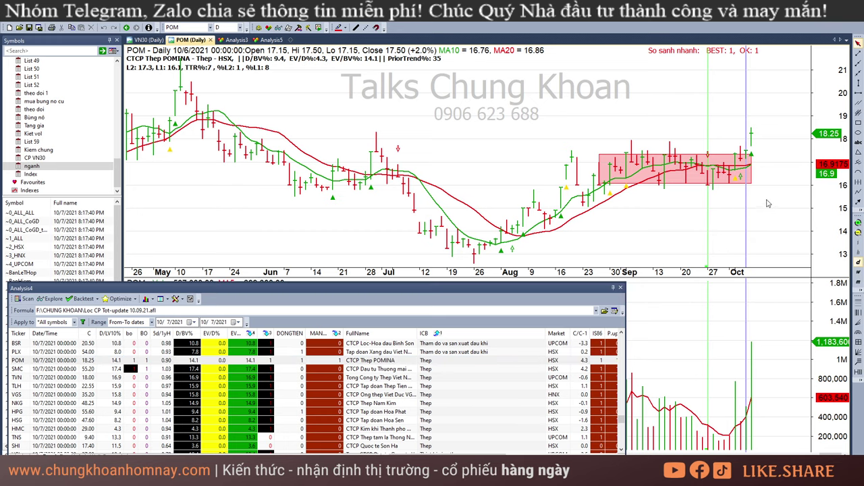
{"action": "left_click", "coordinate": [740, 215]}
{"action": "left_click", "coordinate": [706, 225]}
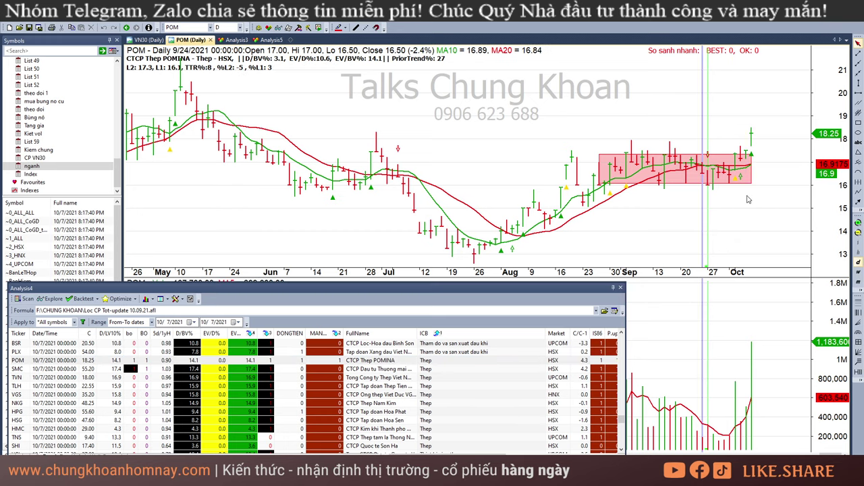
{"action": "left_click", "coordinate": [736, 194]}
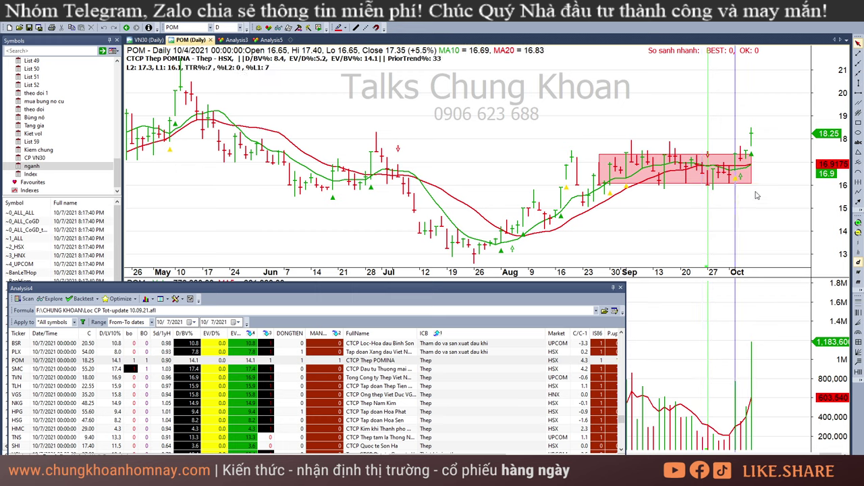
- Compare POM's 10/4 and 10/7/2021 price bars and volume against the pink range box
{"action": "left_click", "coordinate": [756, 196]}
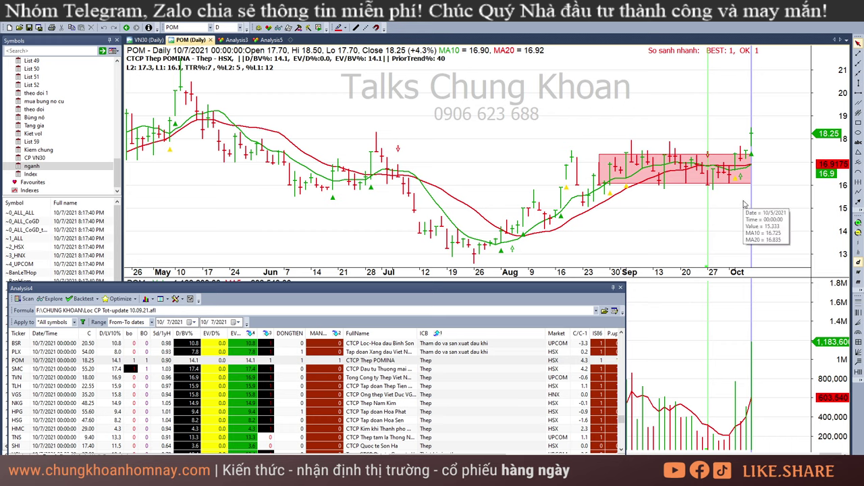
{"action": "left_click", "coordinate": [740, 201]}
{"action": "left_click", "coordinate": [753, 205]}
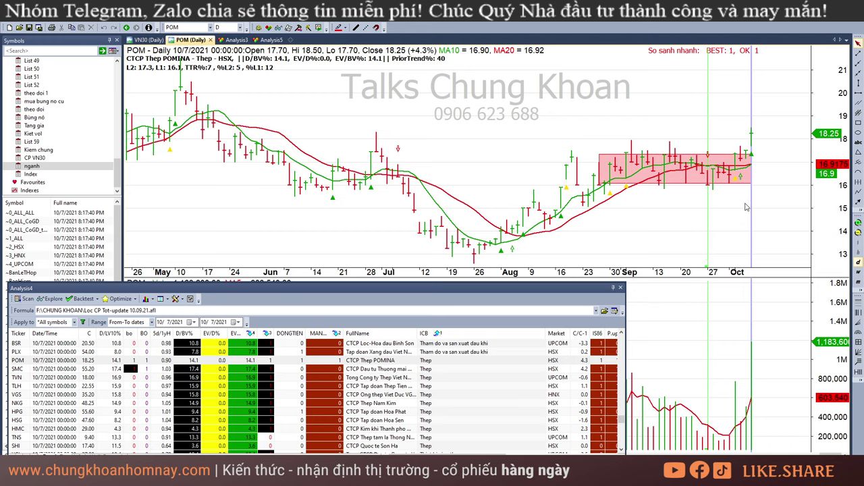
{"action": "left_click", "coordinate": [740, 201]}
{"action": "left_click", "coordinate": [775, 196]}
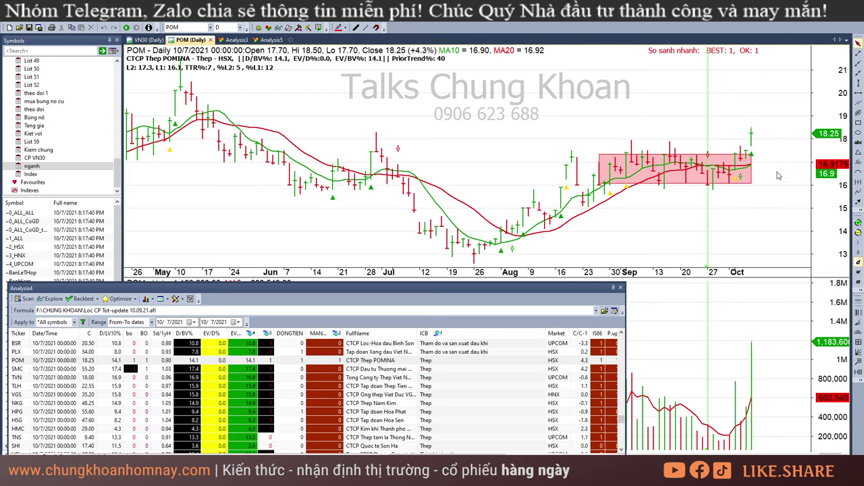
{"action": "left_click", "coordinate": [736, 203]}
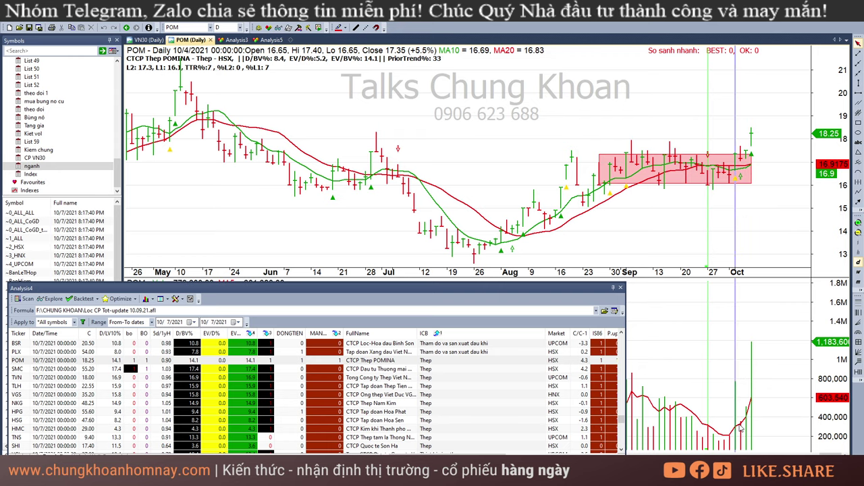
{"action": "left_click", "coordinate": [742, 427]}
{"action": "left_click", "coordinate": [782, 157]}
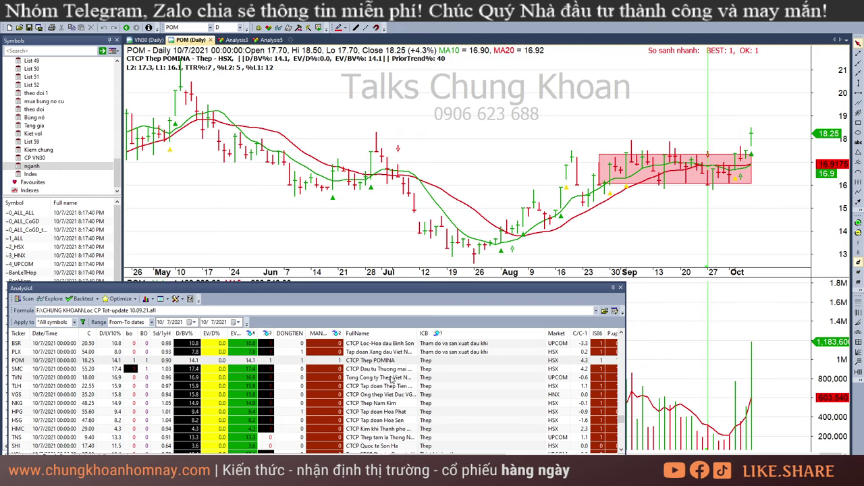
- View the charts of the steel stocks SMC and TVN from the scan results and examine TVN's latest volume bars
{"action": "left_click", "coordinate": [397, 370]}
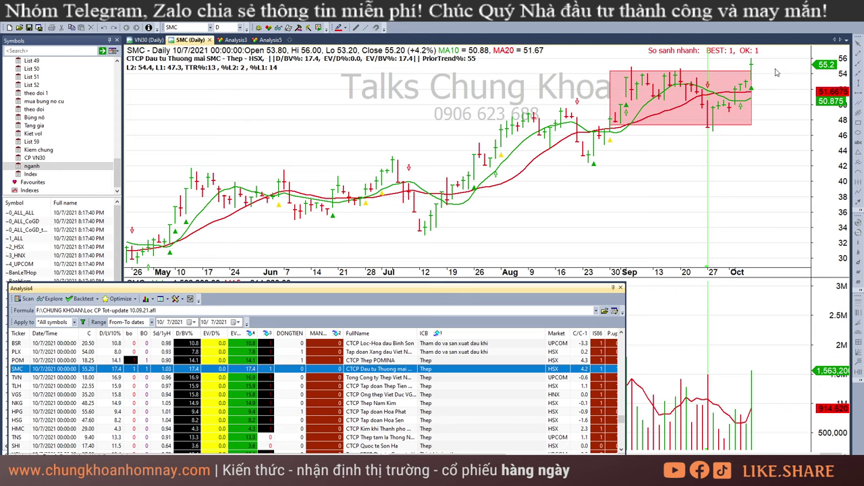
{"action": "key", "text": "Down"}
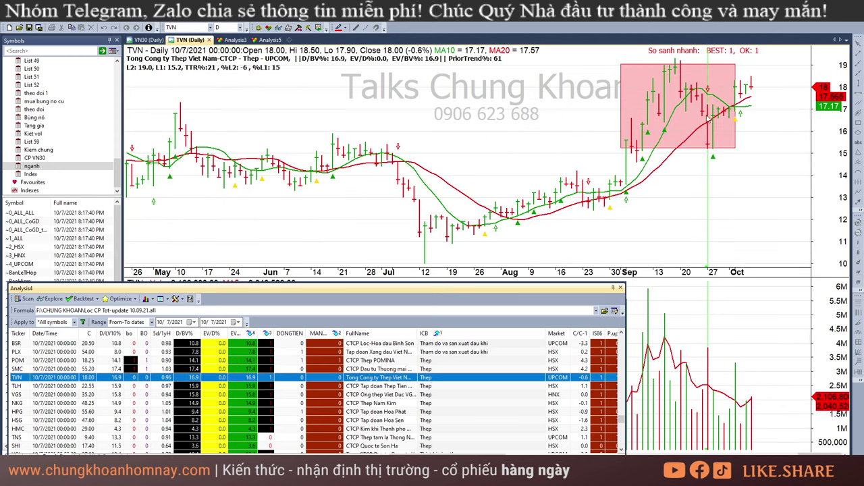
{"action": "left_click", "coordinate": [752, 411]}
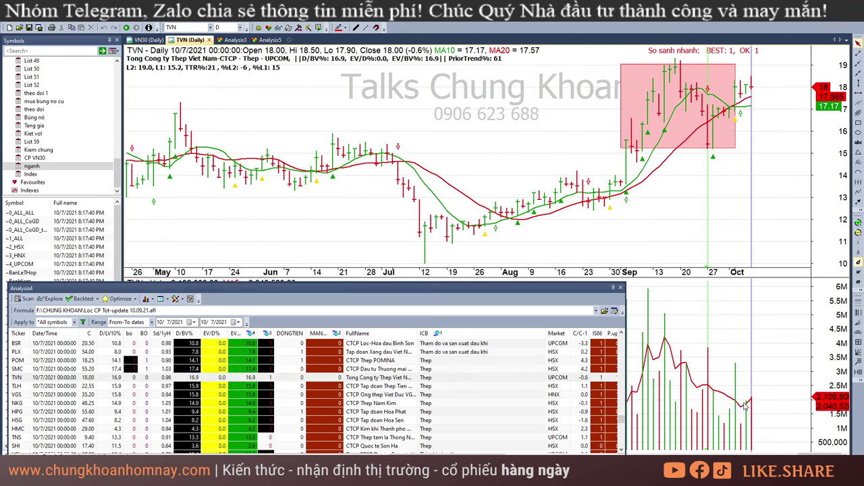
{"action": "left_click", "coordinate": [743, 425]}
{"action": "left_click", "coordinate": [752, 403]}
{"action": "left_click", "coordinate": [741, 424]}
{"action": "left_click", "coordinate": [751, 399]}
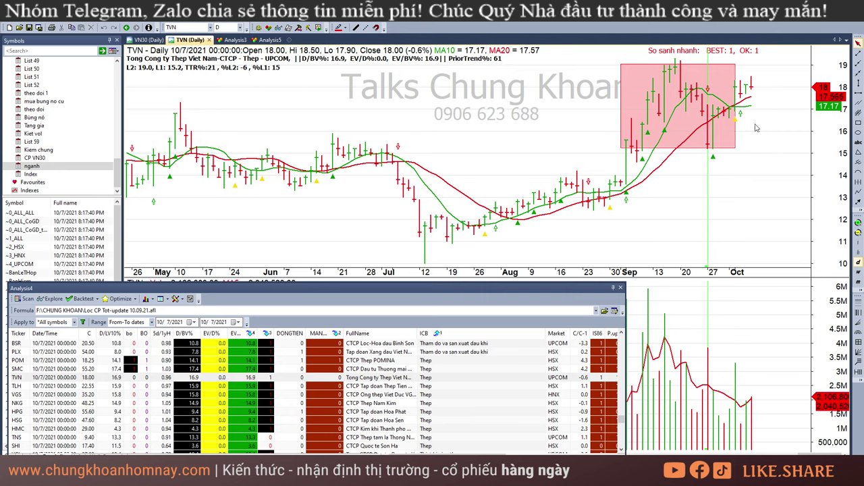
- Open the steel stock TLH from the scan results and compare its 10/6 and 10/7/2021 price bars
{"action": "left_click", "coordinate": [403, 387]}
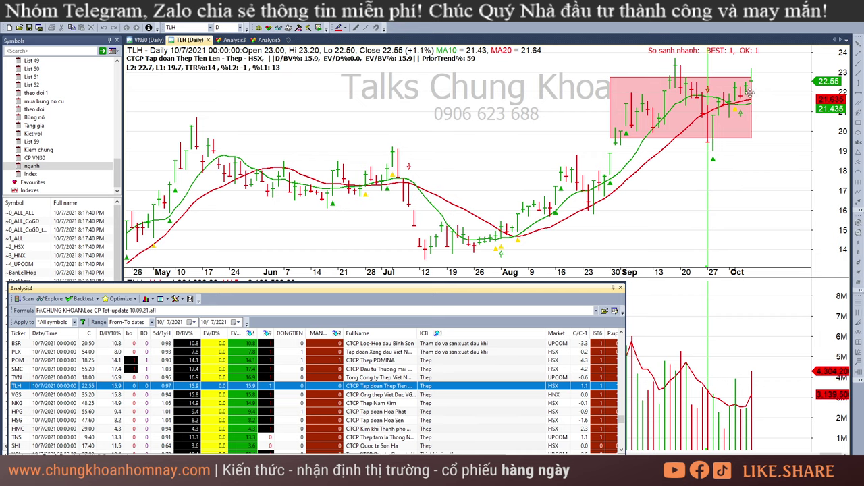
{"action": "left_click", "coordinate": [752, 73]}
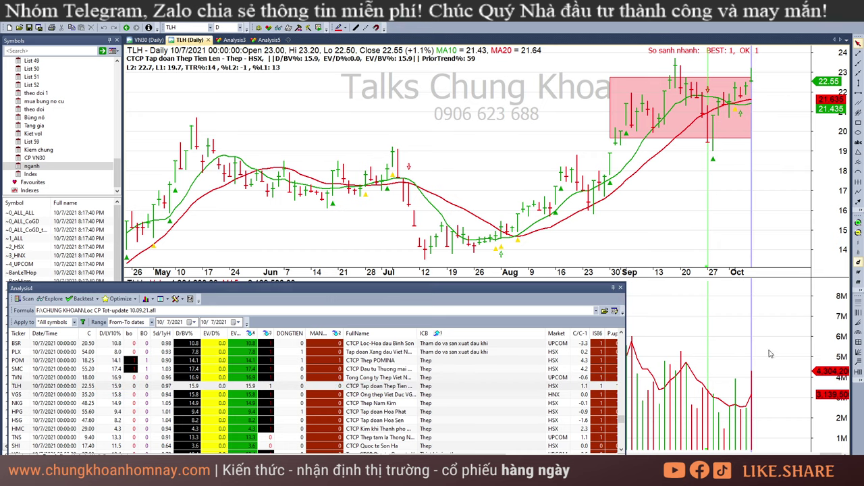
{"action": "left_click", "coordinate": [747, 198]}
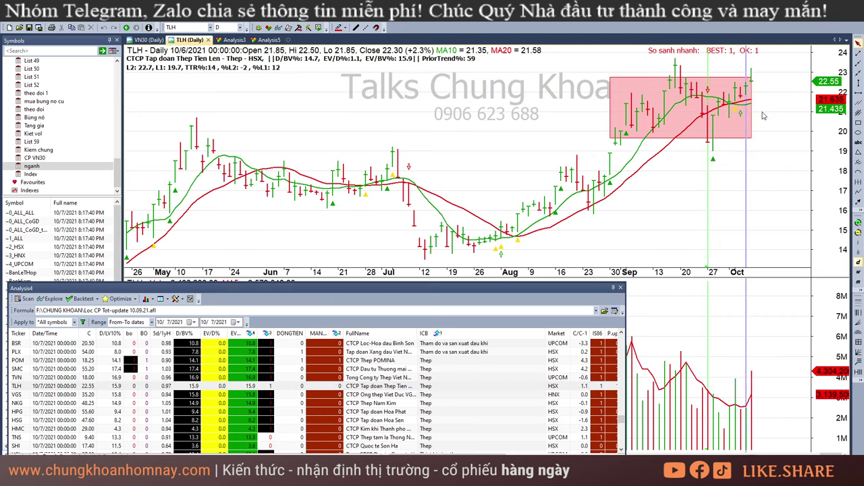
{"action": "left_click", "coordinate": [754, 68]}
{"action": "left_click", "coordinate": [787, 89]}
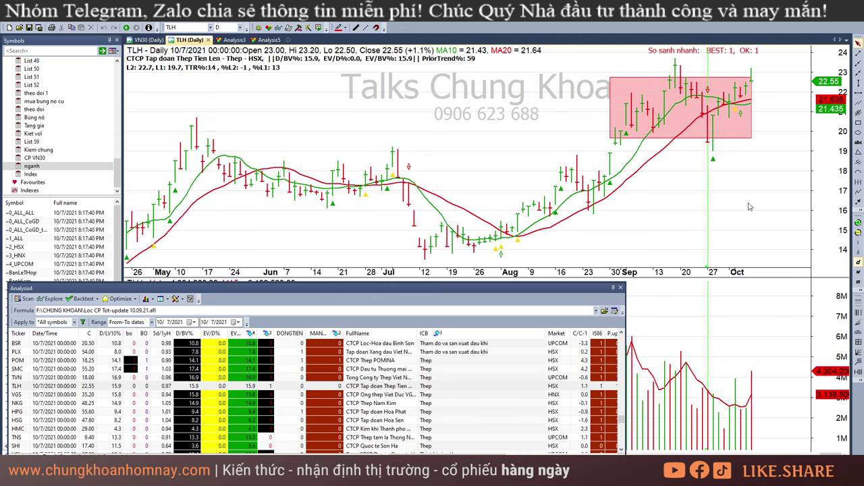
- Examine TLH's price bars from 9/28 to 9/30/2021 around the MA10 and MA20 lines, up to the latest 10/7/2021 bar
{"action": "mouse_move", "coordinate": [746, 184]}
{"action": "left_click", "coordinate": [709, 154]}
{"action": "left_click", "coordinate": [713, 144]}
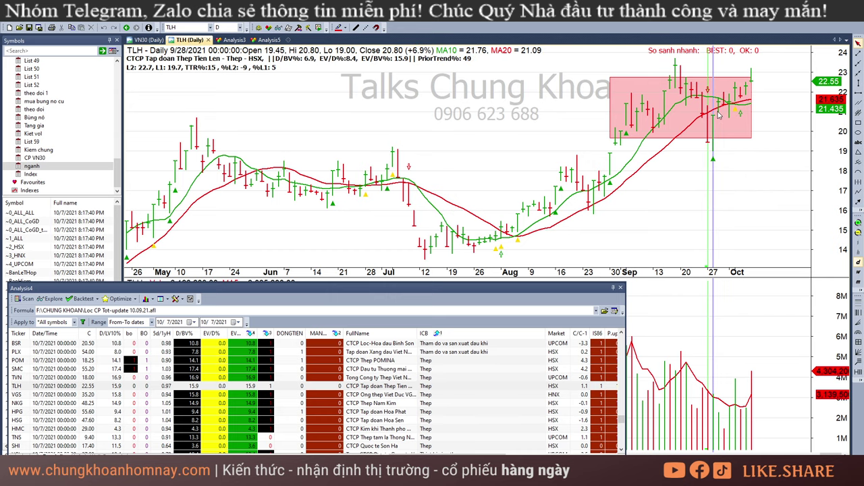
{"action": "left_click", "coordinate": [718, 110]}
{"action": "left_click", "coordinate": [724, 108]}
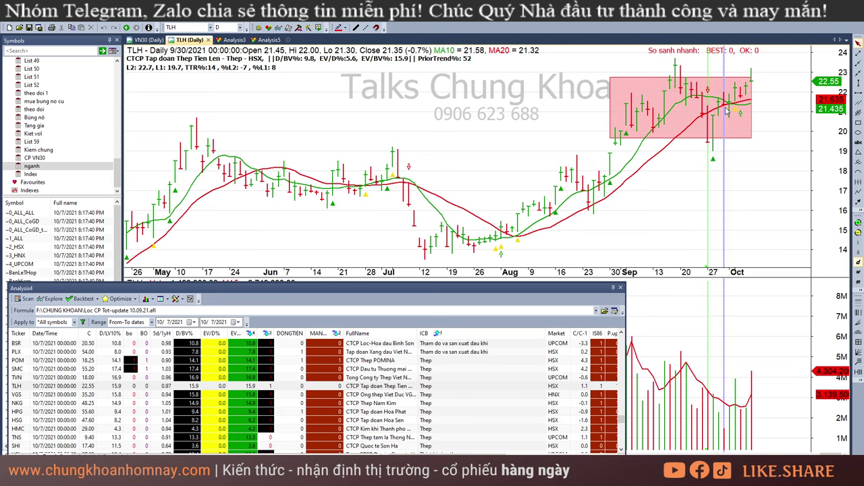
{"action": "left_click", "coordinate": [752, 145]}
{"action": "left_click", "coordinate": [726, 111]}
{"action": "key", "text": "End"}
{"action": "left_click", "coordinate": [721, 108]}
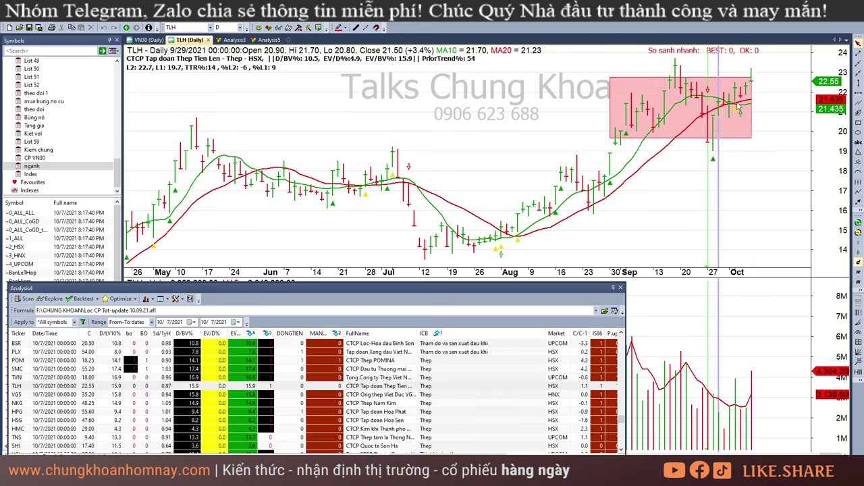
{"action": "left_click", "coordinate": [740, 105]}
{"action": "left_click", "coordinate": [763, 105]}
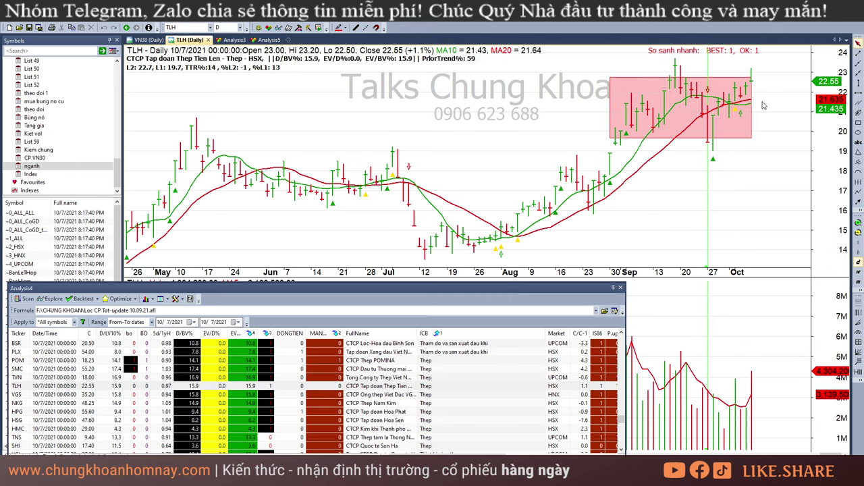
- Look through the charts of the steel stocks VGS, NKG, HPG and HSG in the scan results
{"action": "left_click", "coordinate": [424, 395]}
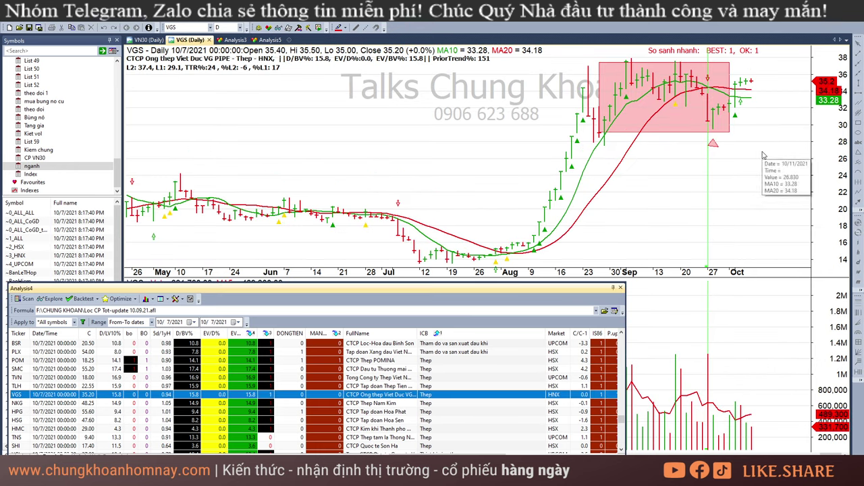
{"action": "key", "text": "Down"}
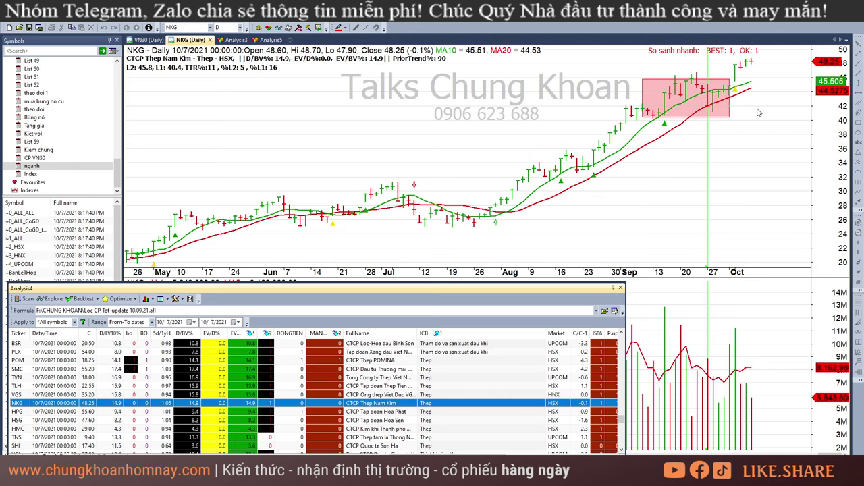
{"action": "key", "text": "Down"}
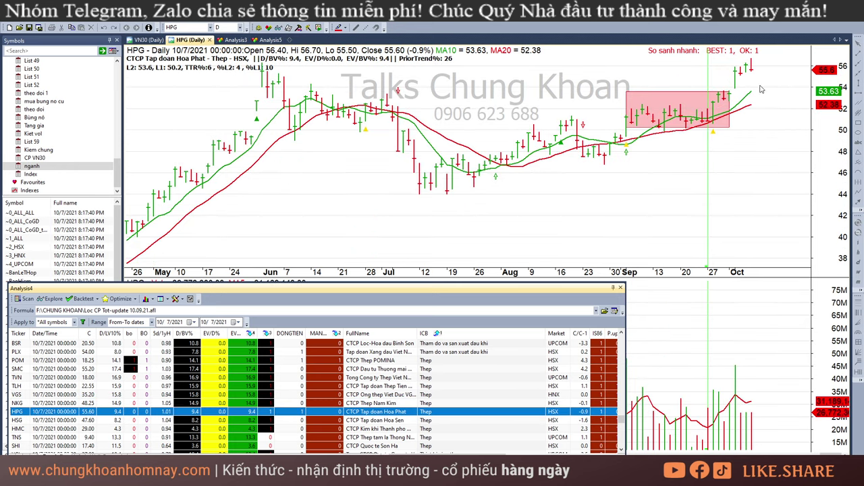
{"action": "key", "text": "Down"}
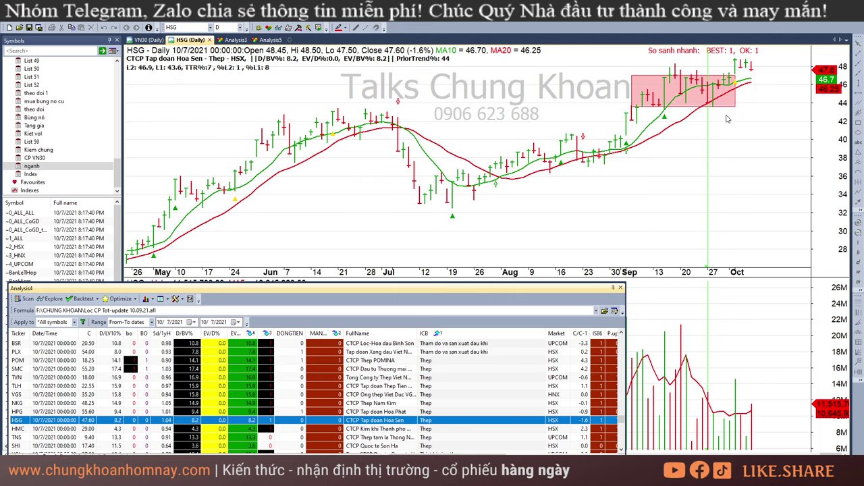
- Open the steel stock HMC, extend its pink range box to the 10/7/2021 bar, and check the 10/4 and 10/7 bars
{"action": "key", "text": "Down"}
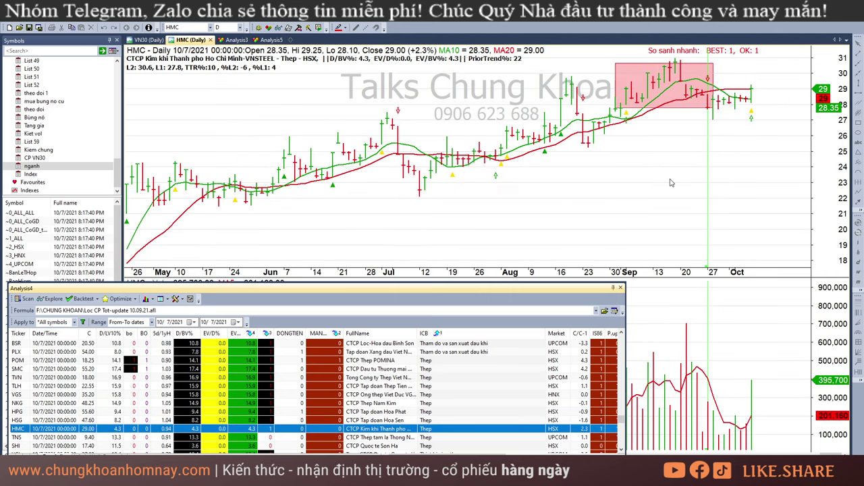
{"action": "left_click", "coordinate": [719, 100]}
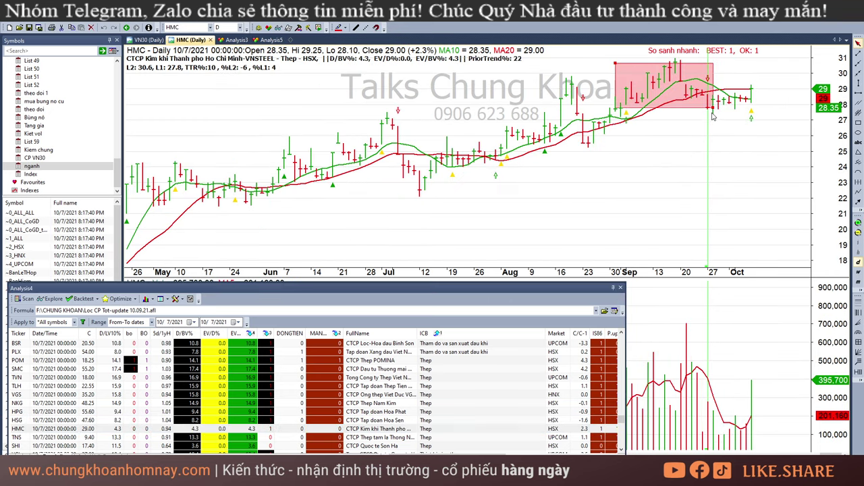
{"action": "left_click_drag", "start_coordinate": [713, 107], "coordinate": [751, 108]}
{"action": "left_click", "coordinate": [734, 202]}
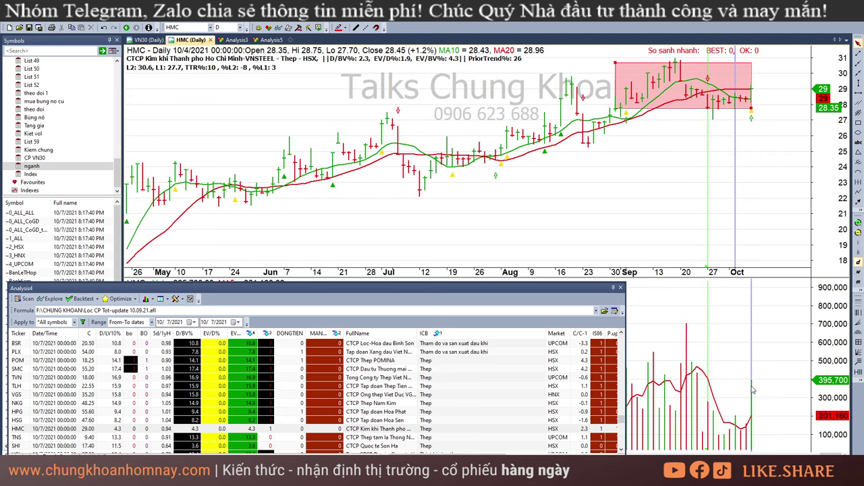
{"action": "left_click", "coordinate": [753, 388]}
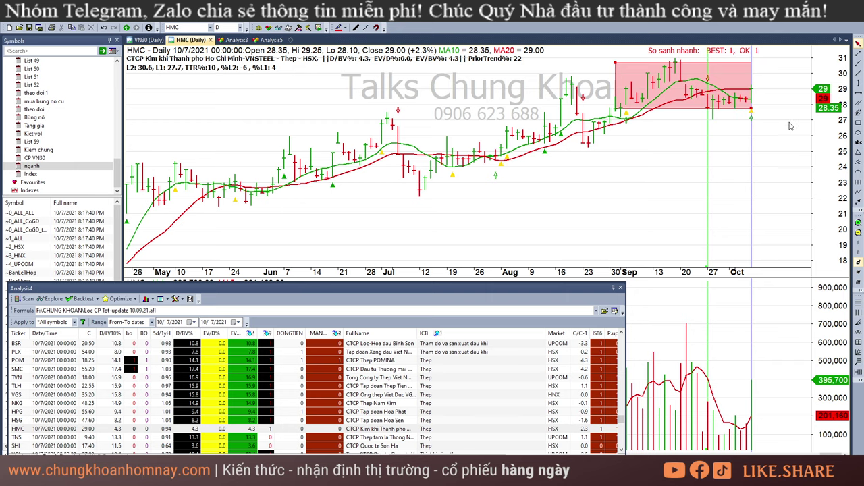
- View the charts of the last steel stocks in the scan results, TNS and SHI, checking TNS's latest price bars
{"action": "scroll", "coordinate": [405, 424], "scroll_direction": "down", "scroll_amount": 1}
{"action": "left_click", "coordinate": [443, 413]}
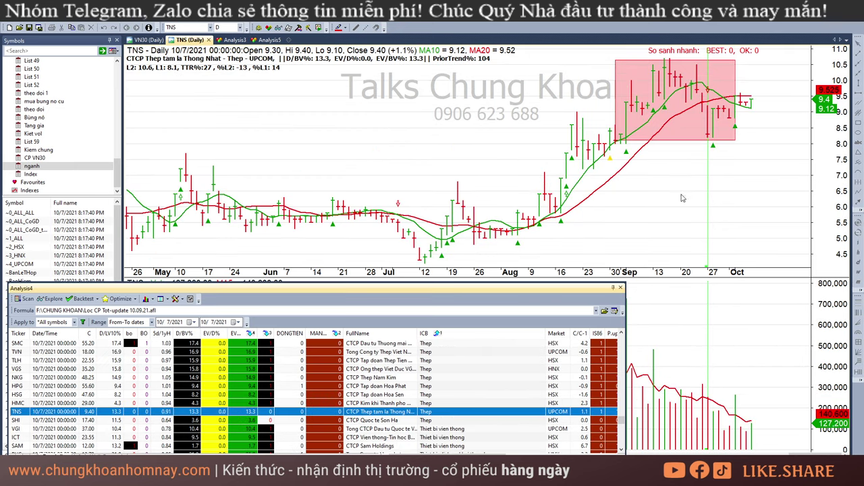
{"action": "left_click", "coordinate": [747, 152]}
{"action": "left_click", "coordinate": [748, 131]}
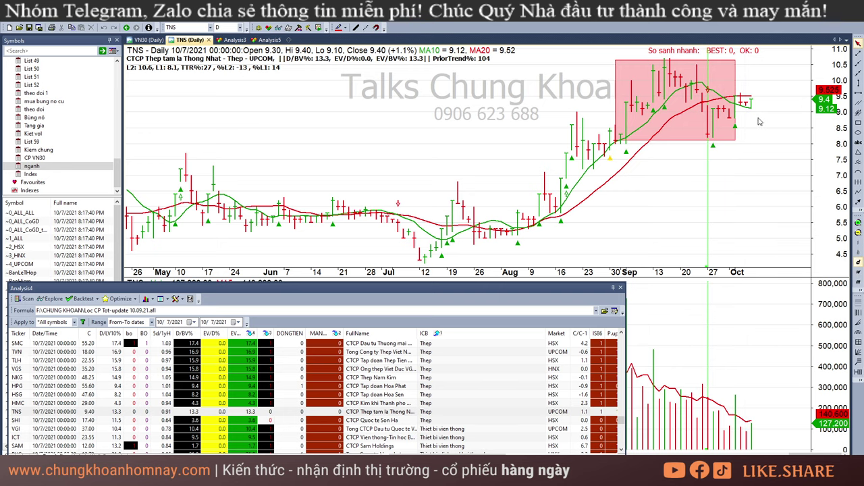
{"action": "left_click", "coordinate": [752, 114]}
{"action": "left_click", "coordinate": [774, 140]}
{"action": "left_click", "coordinate": [442, 424]}
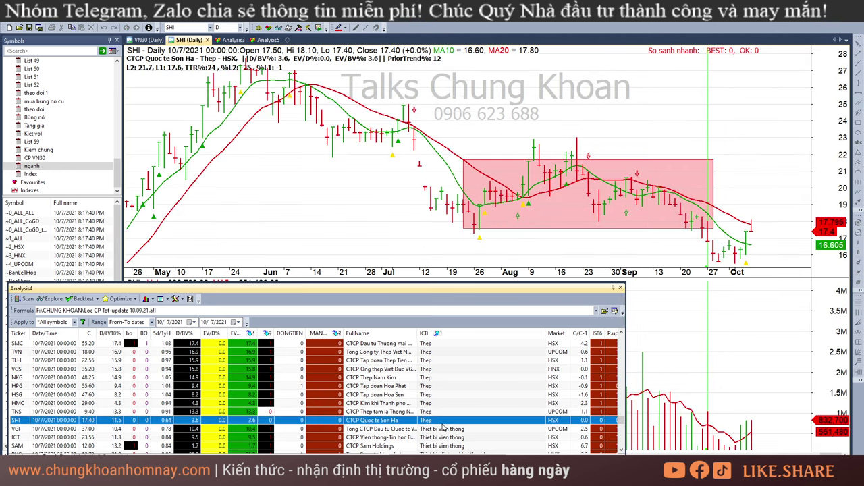
- Browse the other industries in the scan results, including building materials, clothing and accessories, and transport services
{"action": "scroll", "coordinate": [443, 426], "scroll_direction": "down", "scroll_amount": 5}
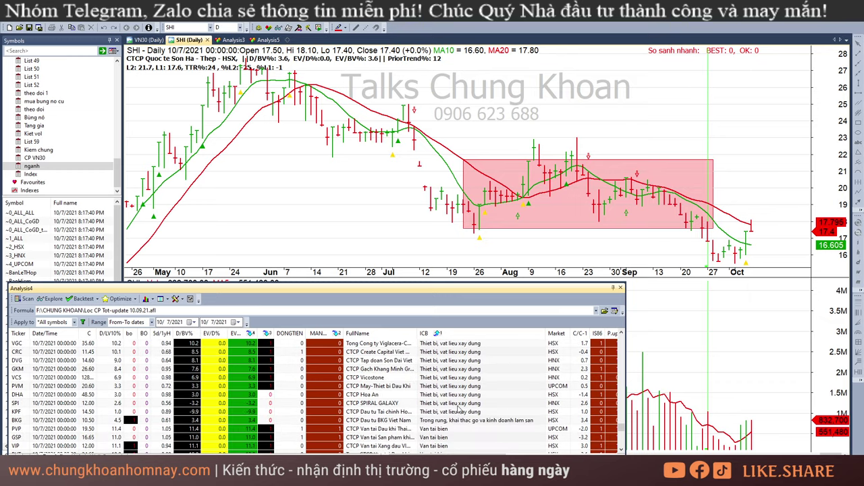
{"action": "scroll", "coordinate": [460, 405], "scroll_direction": "down", "scroll_amount": 10}
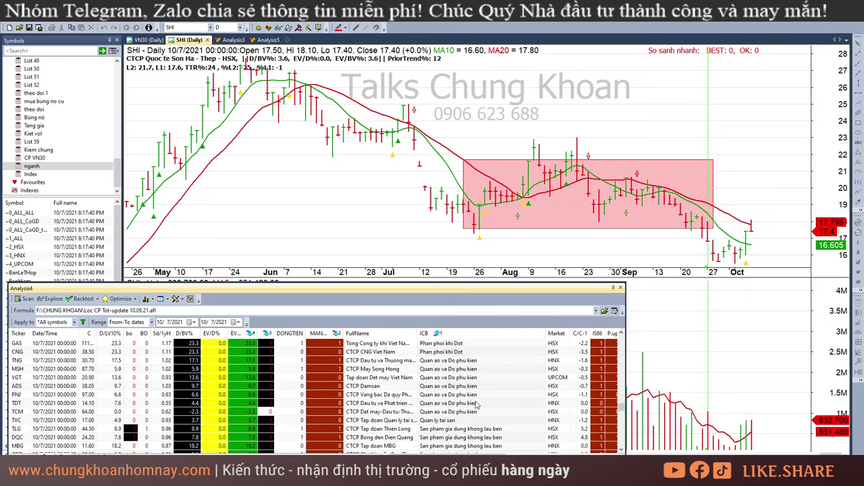
{"action": "scroll", "coordinate": [475, 405], "scroll_direction": "down", "scroll_amount": 8}
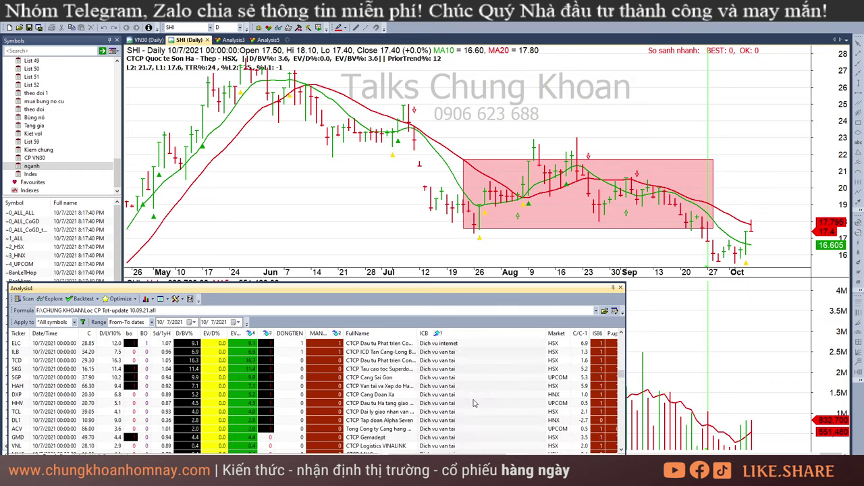
{"action": "scroll", "coordinate": [475, 402], "scroll_direction": "up", "scroll_amount": 1}
- Switch to Excel, open the daily stock analysis sheet for 10/7/2021 and review the listed stocks by industry
{"action": "key", "text": "alt+Tab"}
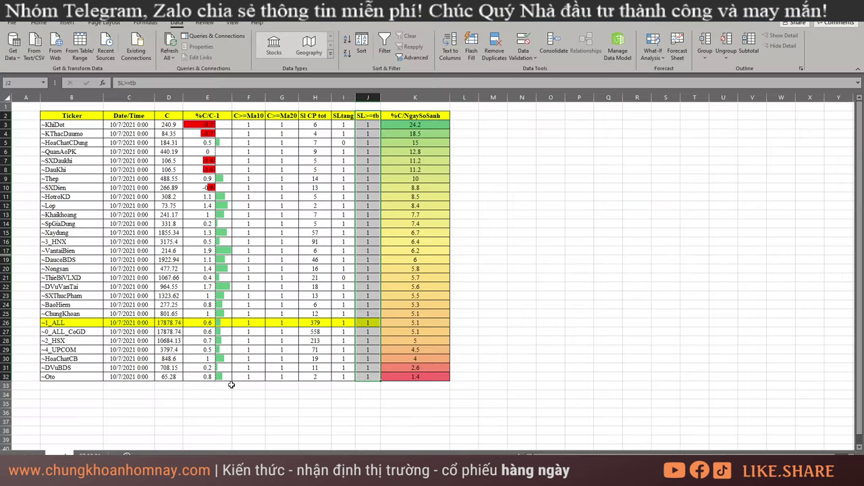
{"action": "left_click", "coordinate": [90, 455]}
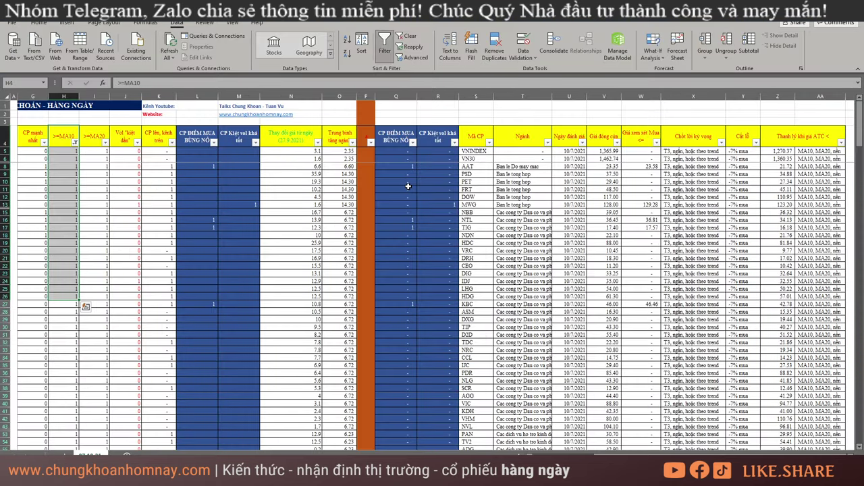
{"action": "scroll", "coordinate": [658, 442], "scroll_direction": "left", "scroll_amount": 3}
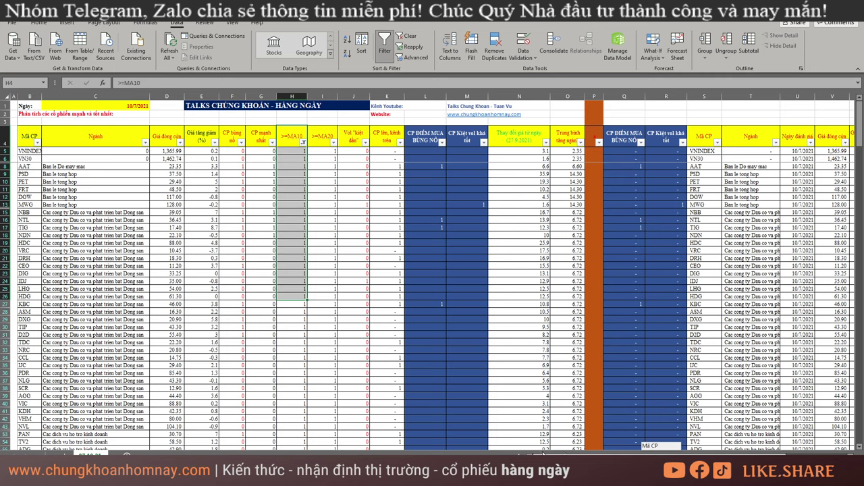
{"action": "left_click", "coordinate": [272, 228]}
{"action": "scroll", "coordinate": [305, 268], "scroll_direction": "down", "scroll_amount": 20}
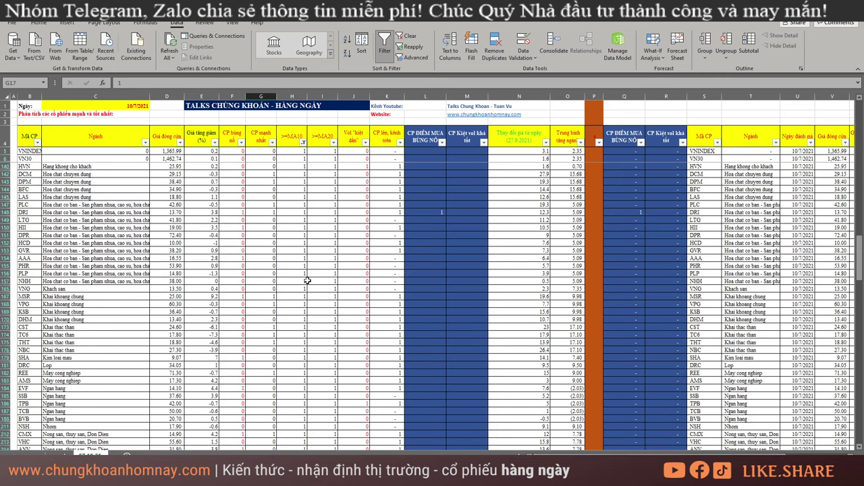
- Review the first industries in the daily stock list, and switch to AmiBroker to open VNINDEX from the Index watchlist
{"action": "scroll", "coordinate": [336, 274], "scroll_direction": "up", "scroll_amount": 20}
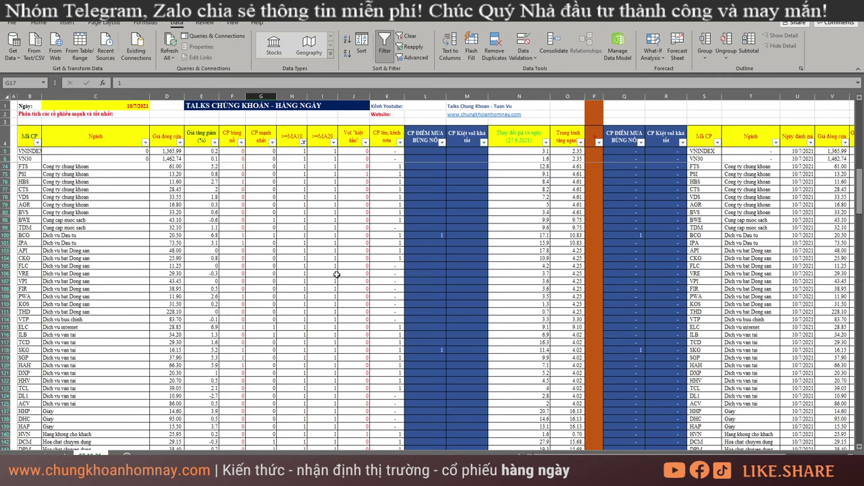
{"action": "scroll", "coordinate": [338, 275], "scroll_direction": "up", "scroll_amount": 6}
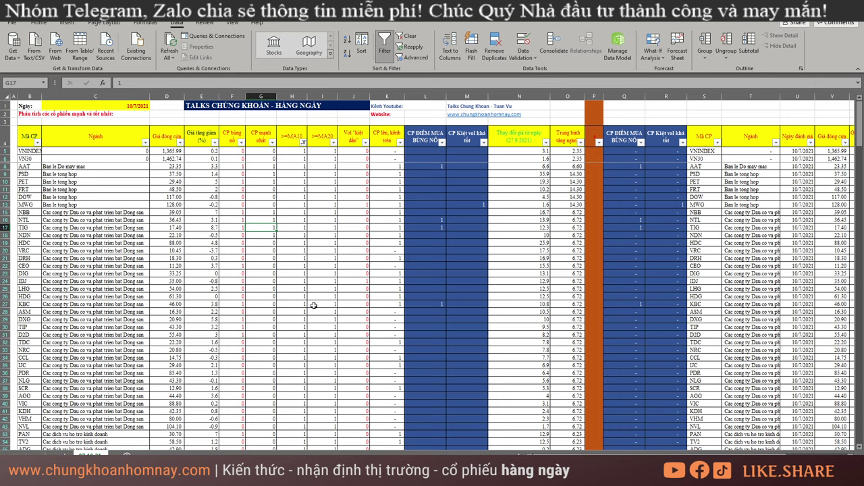
{"action": "mouse_move", "coordinate": [127, 465]}
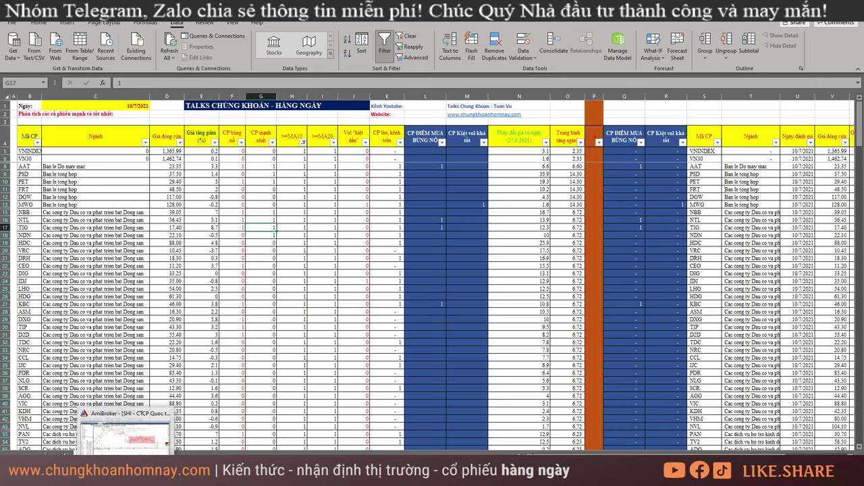
{"action": "left_click", "coordinate": [158, 443]}
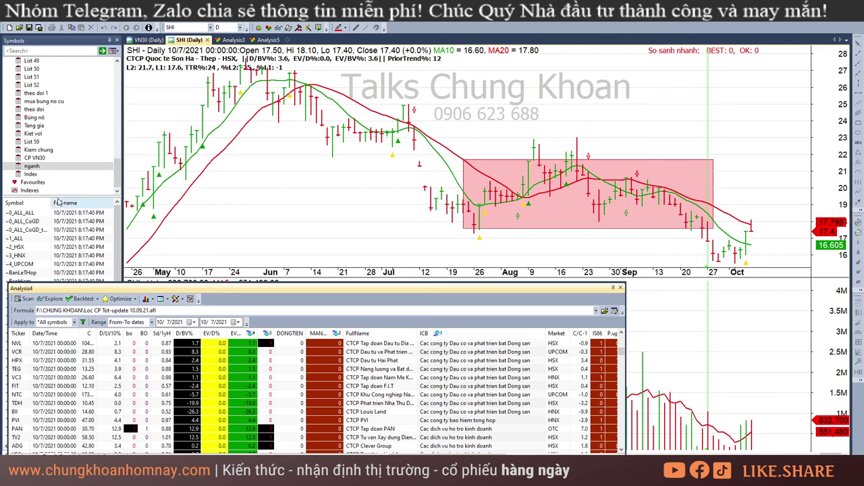
{"action": "left_click", "coordinate": [50, 174]}
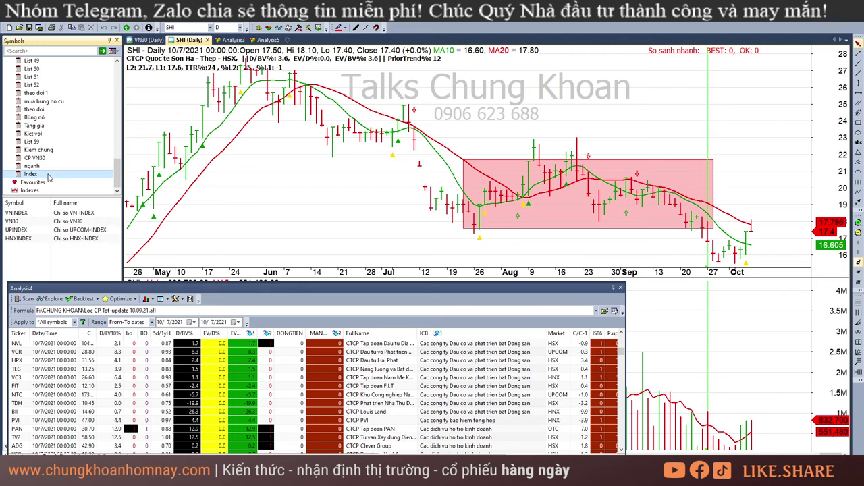
{"action": "left_click", "coordinate": [75, 214]}
- View the charts of TEG and the general retail stock PSD from the scan results, checking PSD's July and August price bars
{"action": "left_click", "coordinate": [436, 370]}
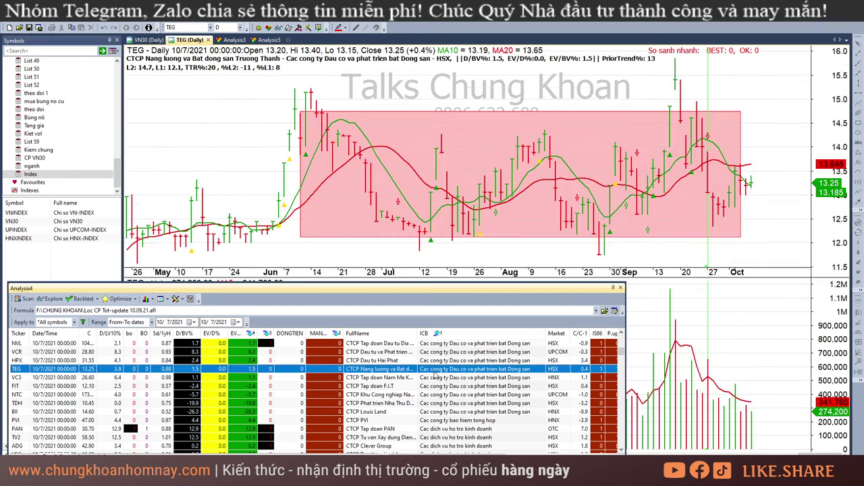
{"action": "scroll", "coordinate": [332, 387], "scroll_direction": "up", "scroll_amount": 5}
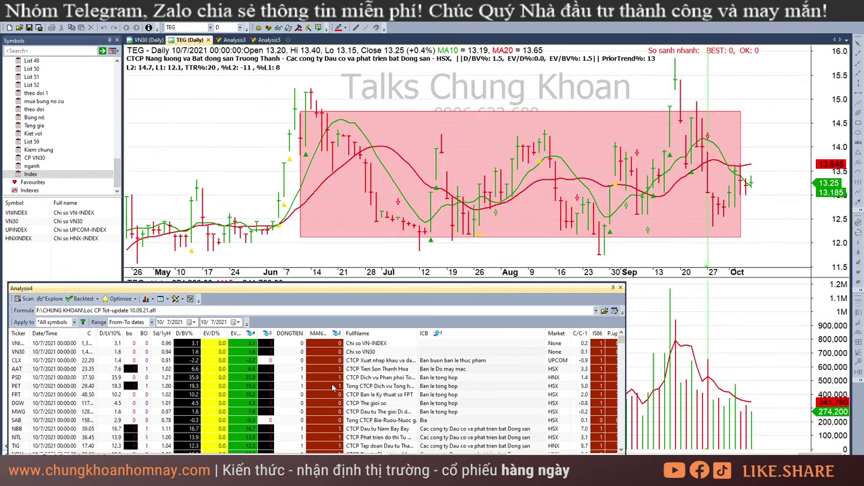
{"action": "left_click", "coordinate": [461, 380]}
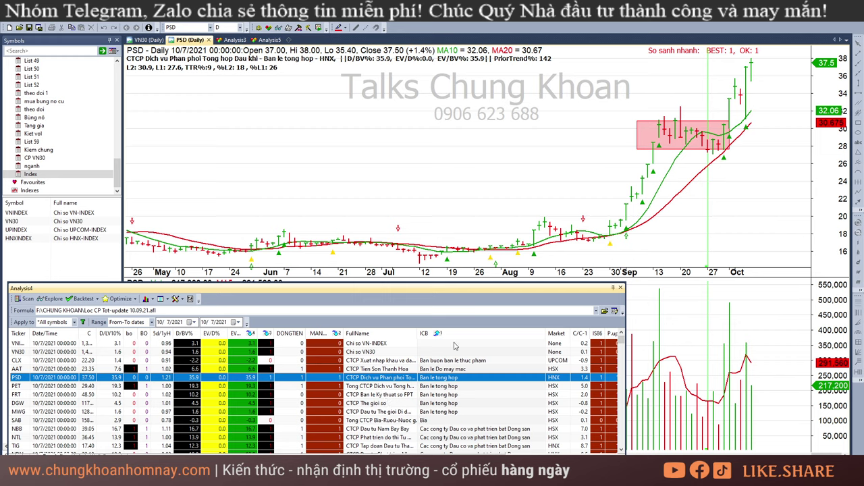
{"action": "mouse_move", "coordinate": [576, 209]}
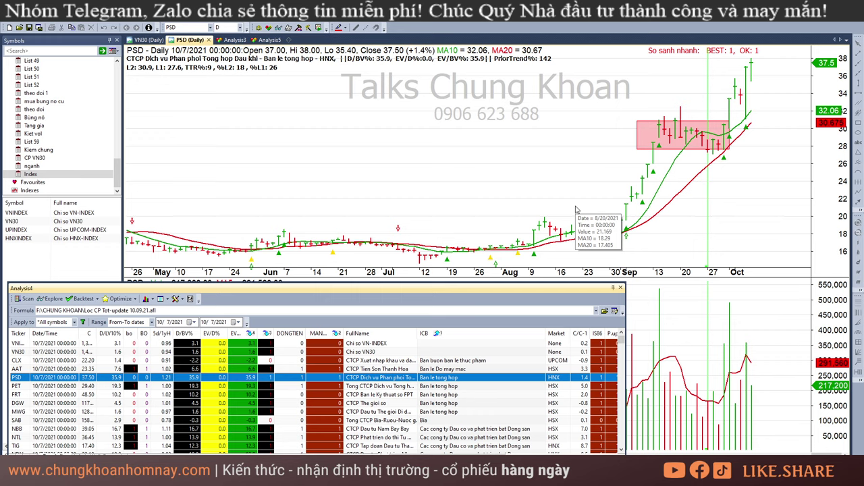
{"action": "mouse_move", "coordinate": [555, 242]}
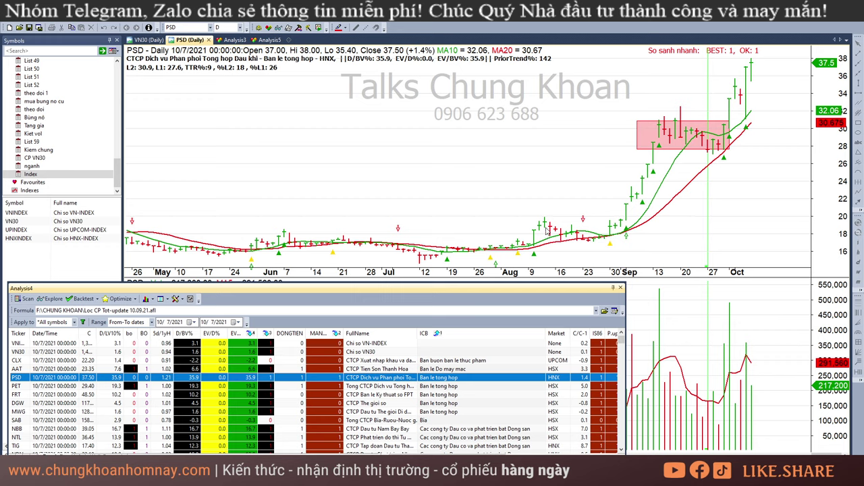
{"action": "mouse_move", "coordinate": [475, 258]}
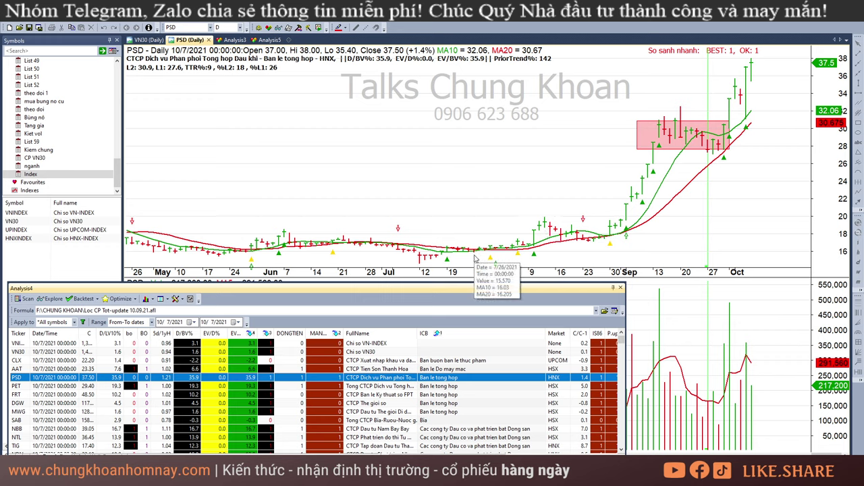